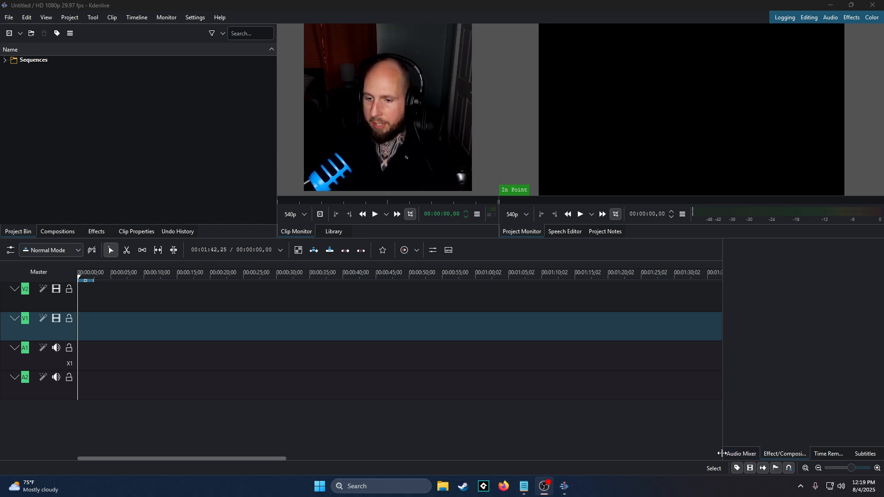
# - Review the available profiles in the project settings and confirm HD 1080p 29.97 fps as the project profile
pyautogui.moveTo(721, 453)
pyautogui.mouseDown()
pyautogui.moveTo(663, 449)
pyautogui.moveTo(736, 454)
pyautogui.mouseUp()
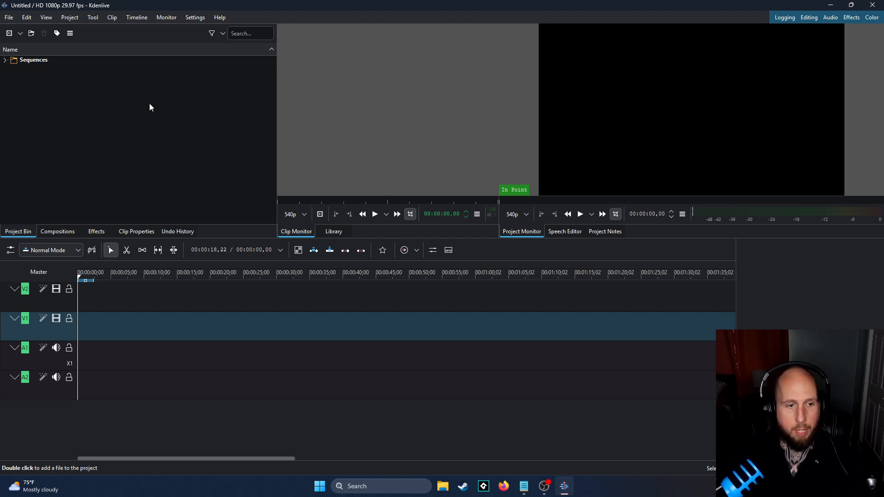
pyautogui.click(69, 17)
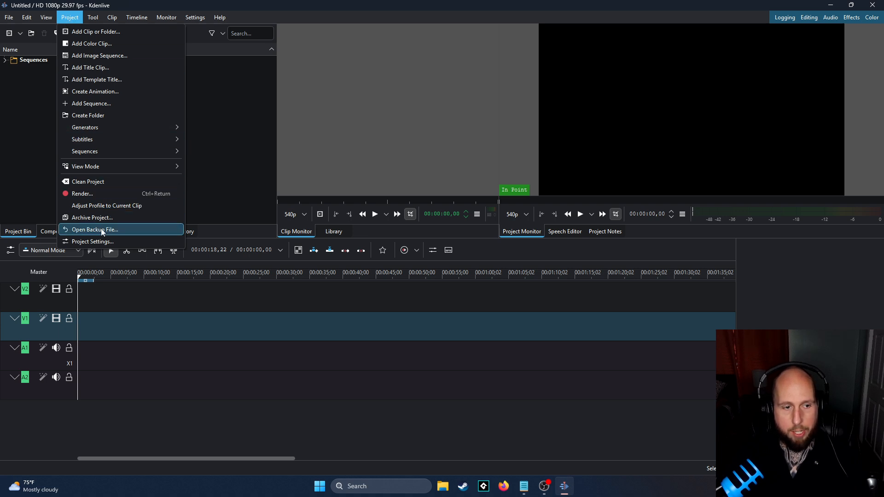
pyautogui.click(95, 241)
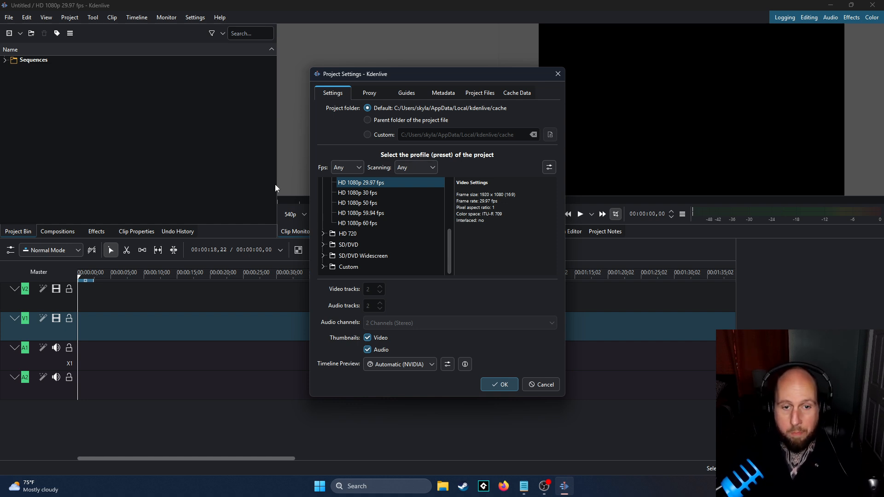
pyautogui.moveTo(448, 240); pyautogui.dragTo(449, 223)
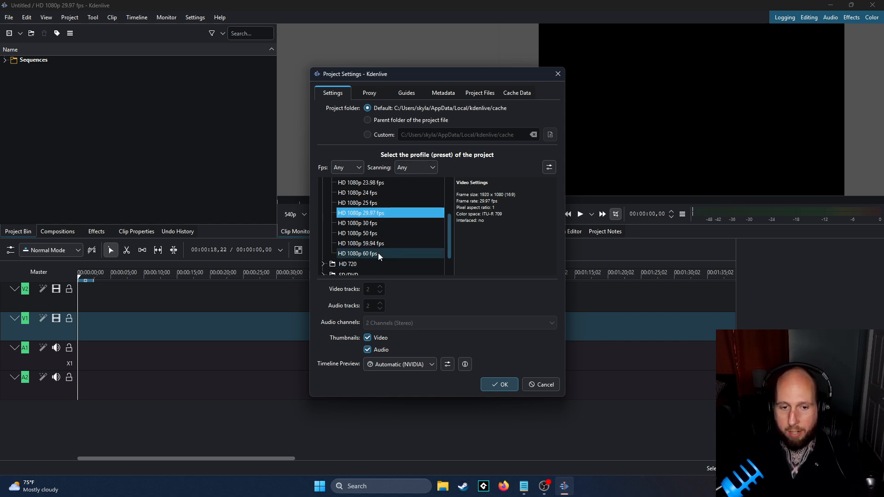
pyautogui.scroll(5, 375, 256)
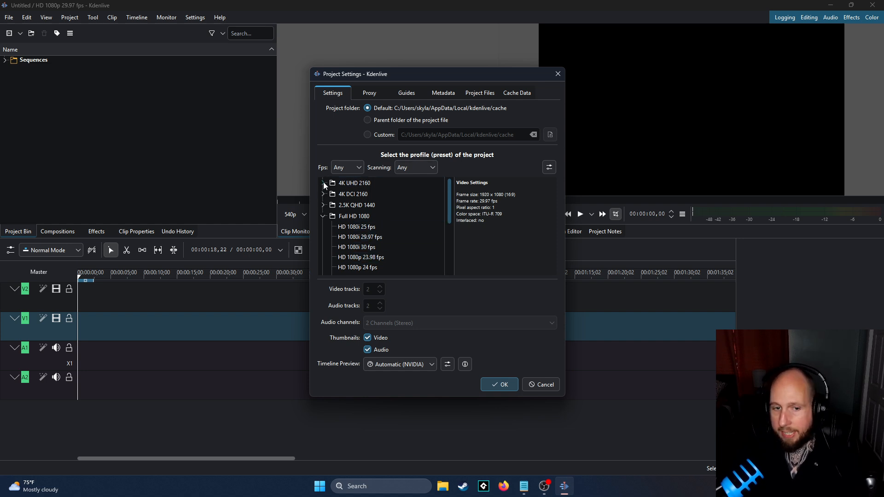
pyautogui.scroll(-2, 395, 225)
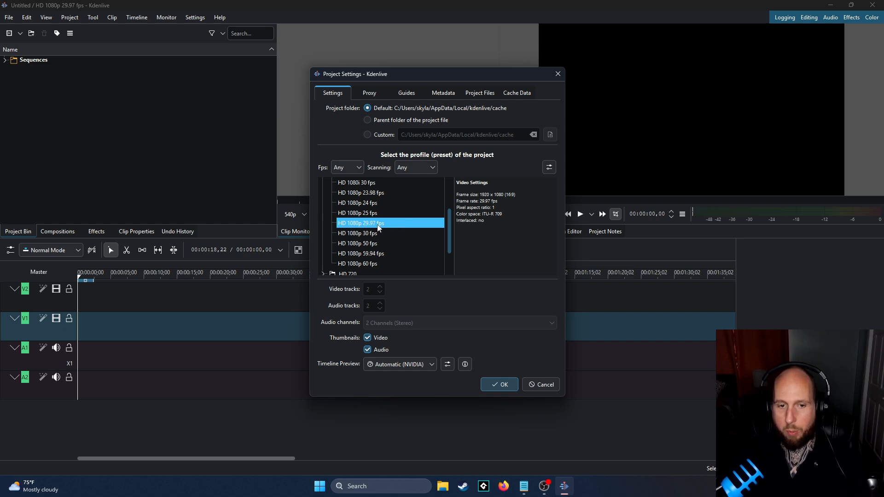
pyautogui.click(504, 384)
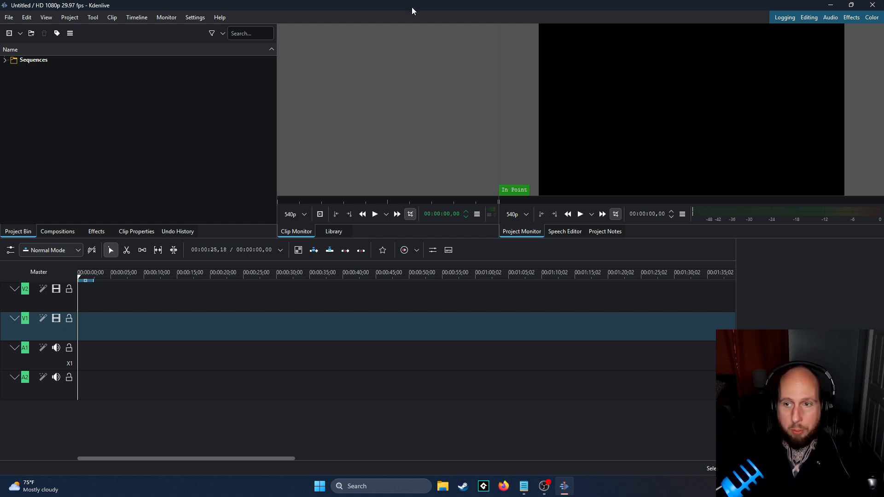
# - Examine the media files in the Tutorial Project folder on the desktop, then return to Kdenlive
pyautogui.click(830, 5)
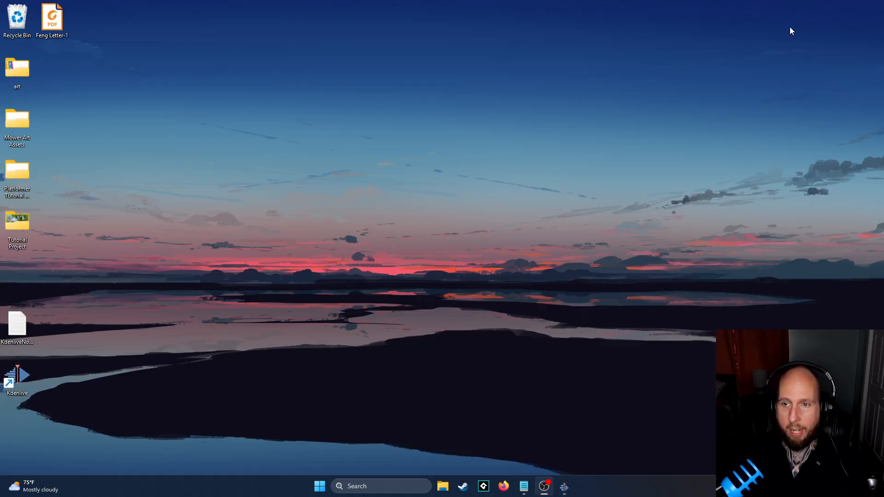
pyautogui.doubleClick(17, 237)
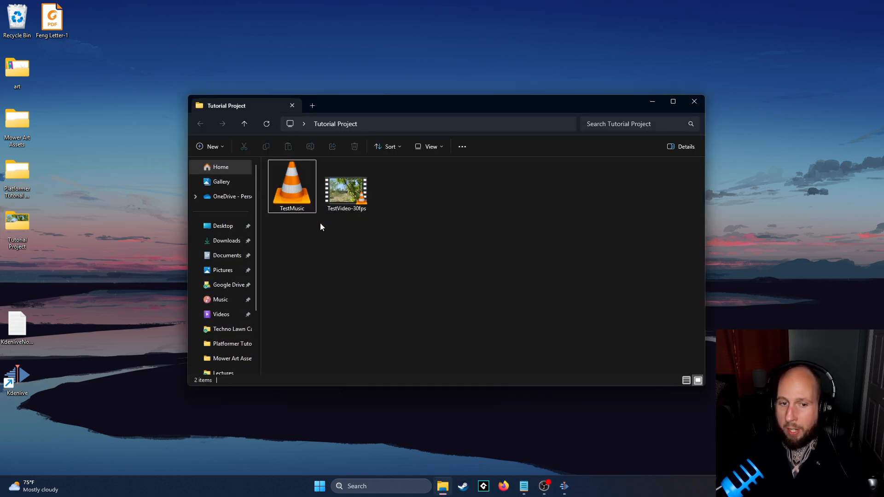
pyautogui.click(694, 101)
pyautogui.doubleClick(17, 226)
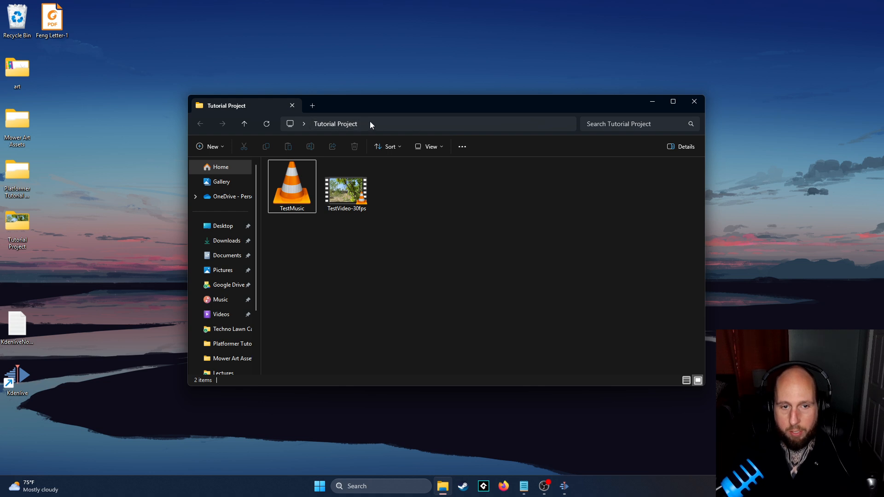
pyautogui.click(694, 102)
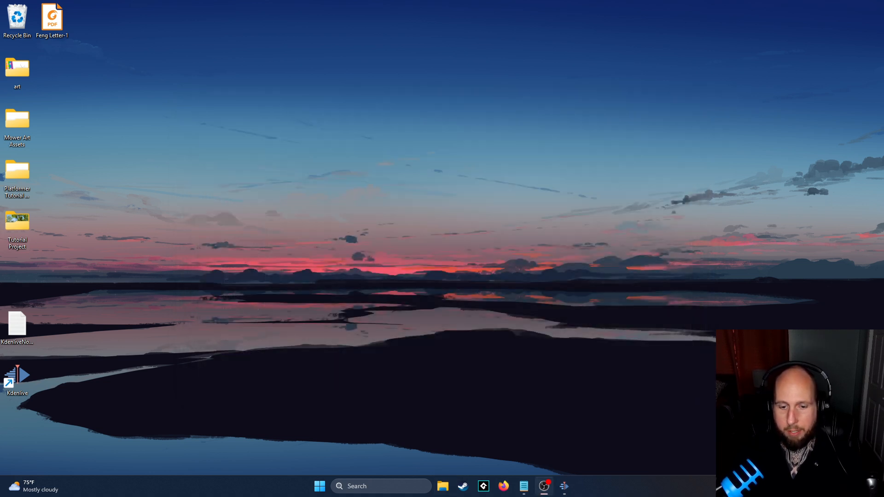
pyautogui.click(563, 486)
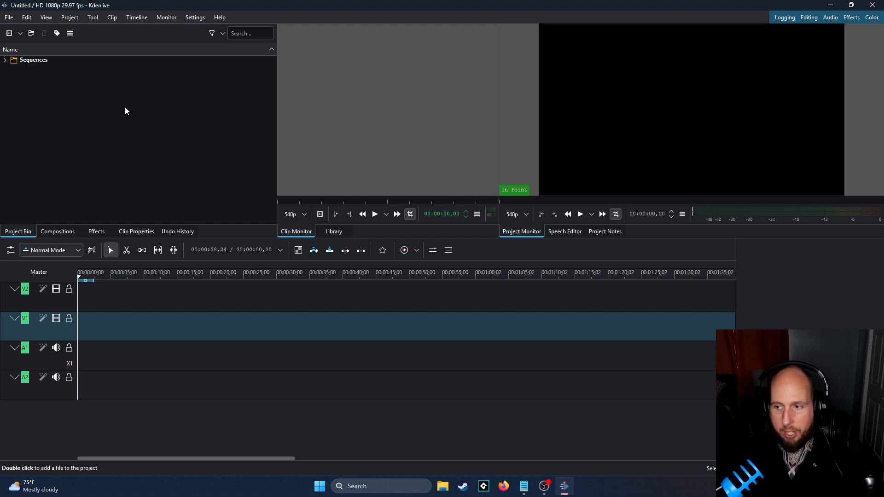
# - Import TestMusic.mp3 and TestVideo-30fps.mp4 from the desktop's Tutorial Project folder into the project bin
pyautogui.rightClick(99, 97)
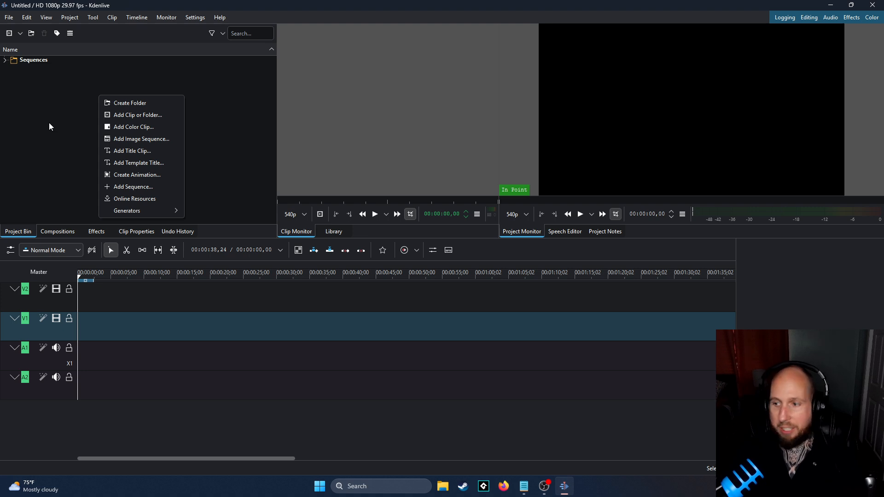
pyautogui.click(154, 119)
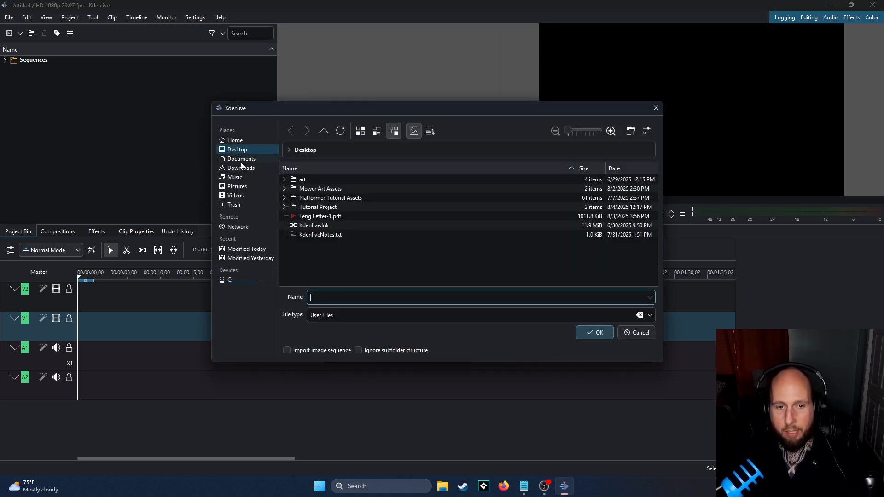
pyautogui.click(334, 208)
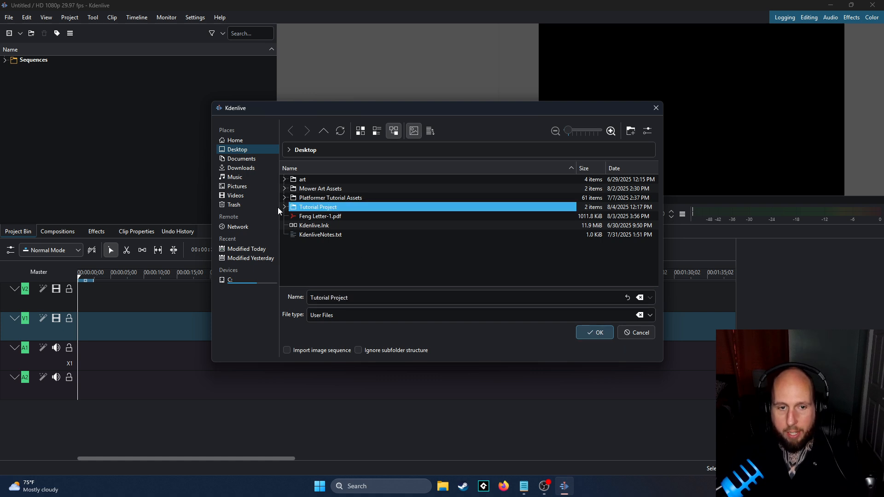
pyautogui.click(284, 206)
pyautogui.click(344, 217)
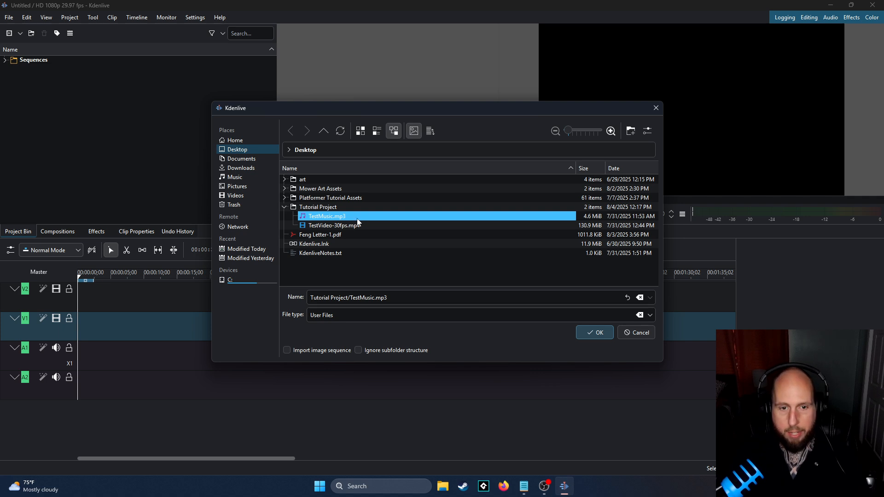
pyautogui.keyDown('shift'); pyautogui.click(358, 225); pyautogui.keyUp('shift')
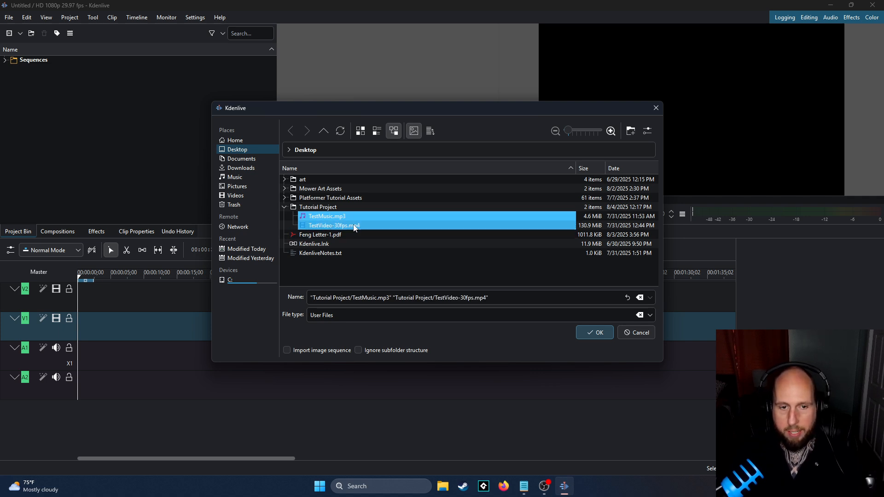
pyautogui.click(600, 332)
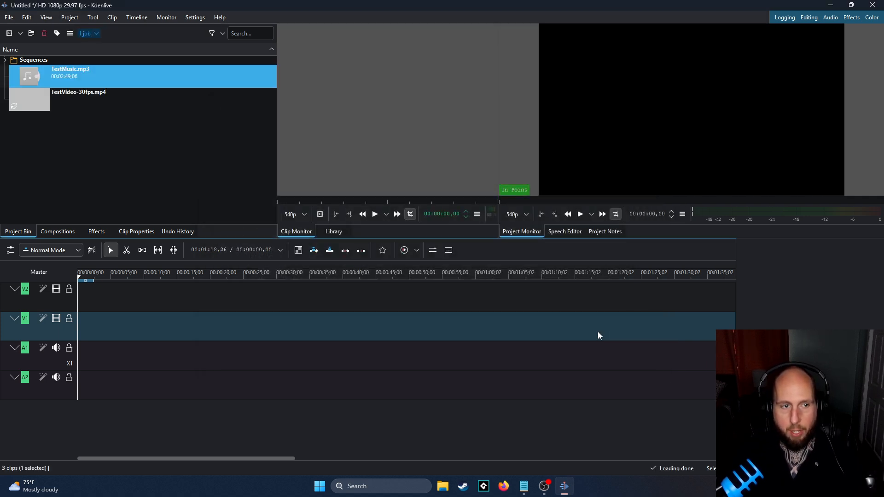
# - View TestMusic.mp3 and TestVideo-30fps.mp4 one after the other in the clip monitor
pyautogui.click(99, 79)
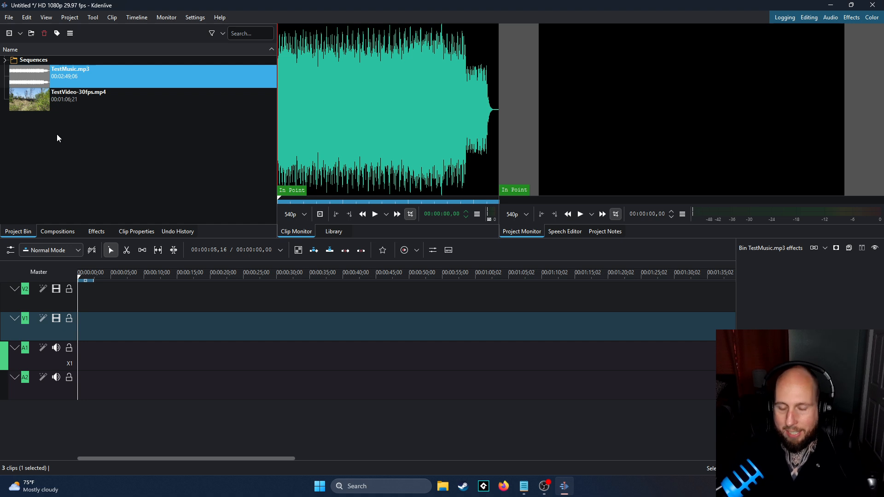
pyautogui.click(49, 144)
pyautogui.click(38, 104)
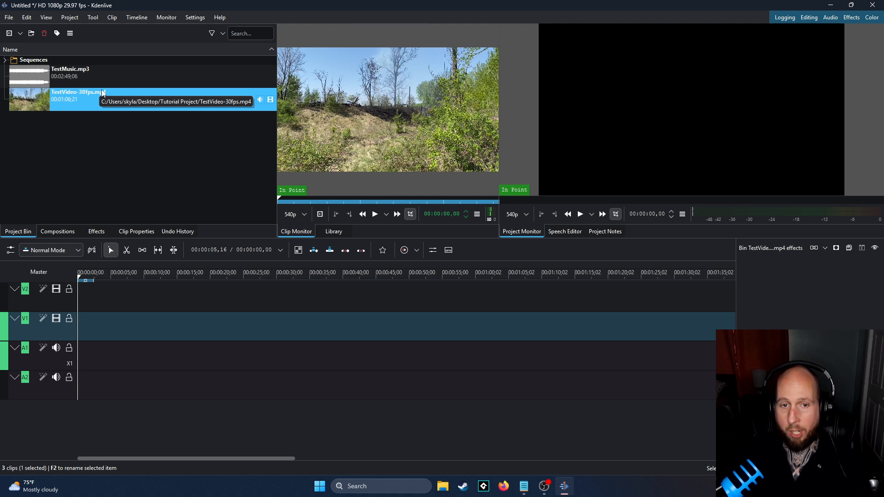
pyautogui.click(153, 142)
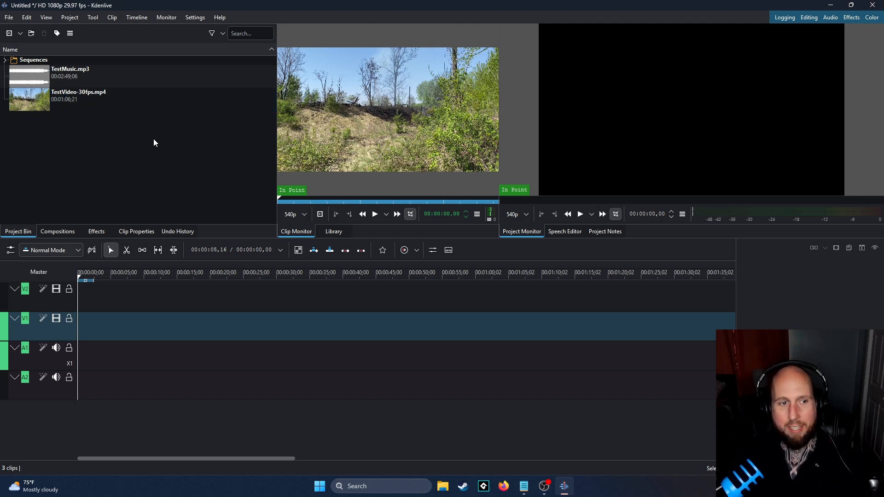
# - Play about two seconds of TestVideo-30fps.mp4 in the clip monitor and pause it
pyautogui.click(52, 103)
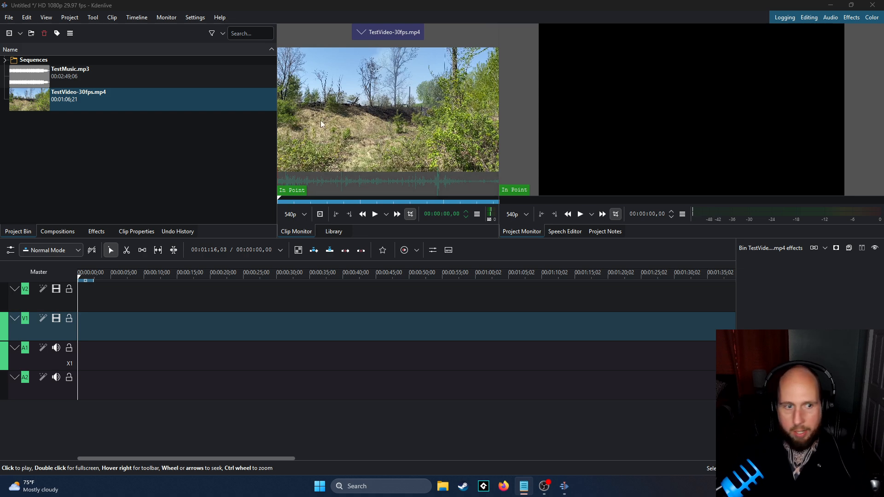
pyautogui.click(74, 99)
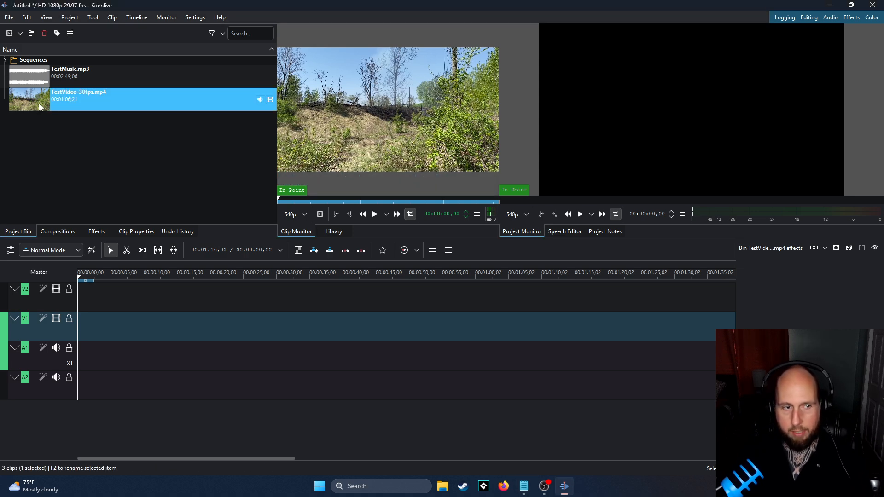
pyautogui.click(374, 214)
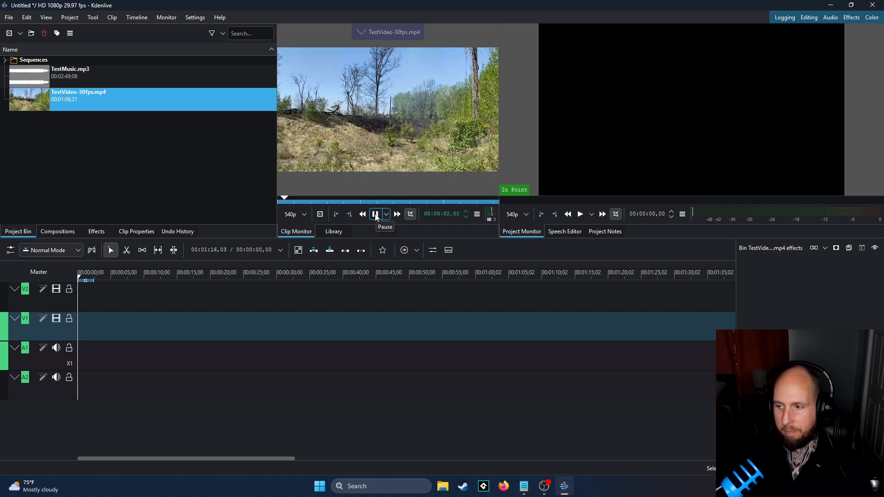
pyautogui.click(375, 215)
# - Play the opening seconds of TestMusic.mp3 in the clip monitor, then clear the bin selection
pyautogui.click(87, 78)
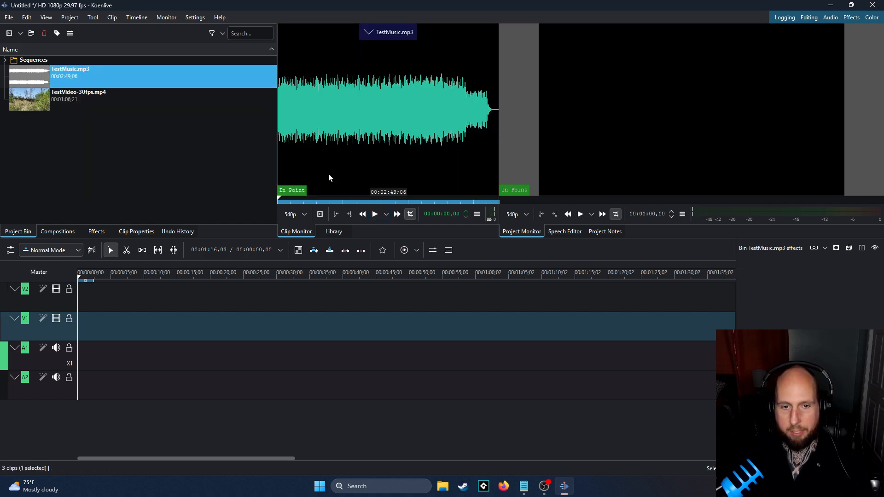
pyautogui.click(375, 214)
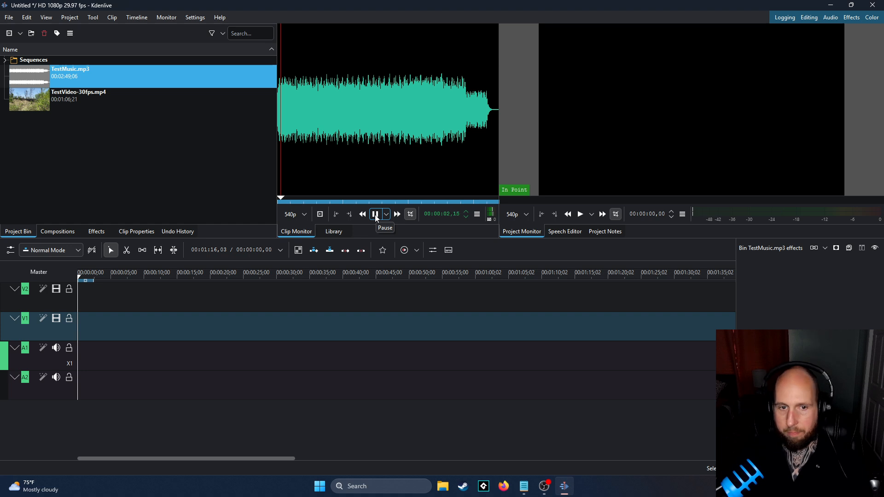
pyautogui.press('Down')
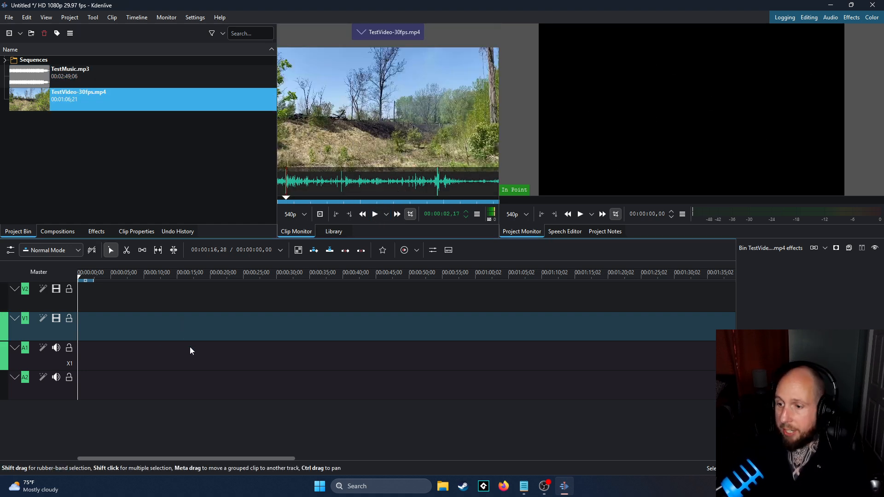
pyautogui.click(90, 183)
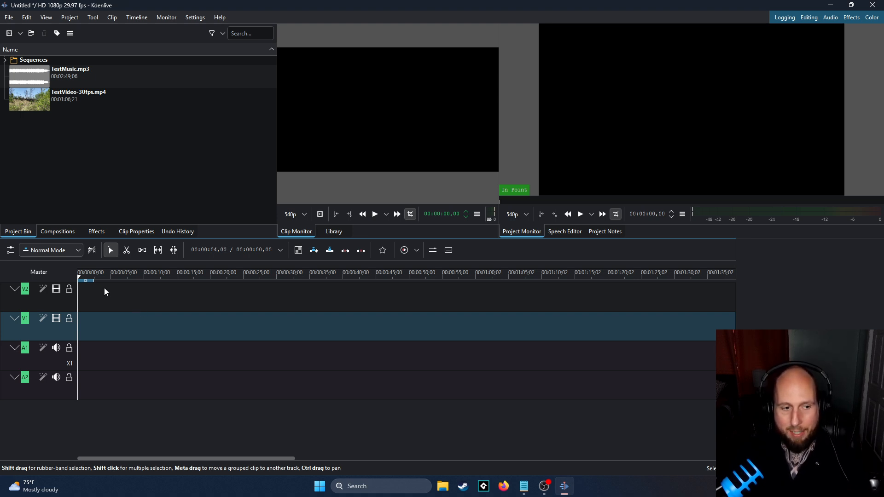
# - Place TestVideo-30fps.mp4 at the start of the timeline, with its video on V1 and its audio on A1
pyautogui.click(65, 100)
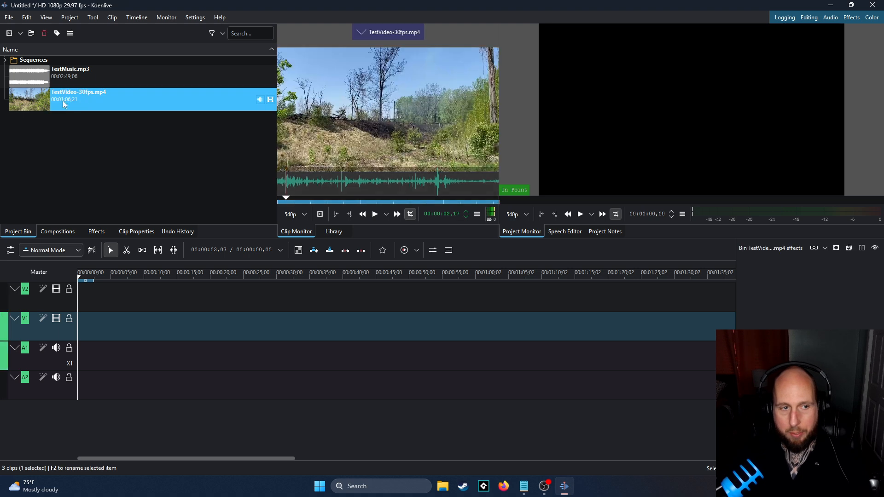
pyautogui.moveTo(68, 99); pyautogui.dragTo(82, 325)
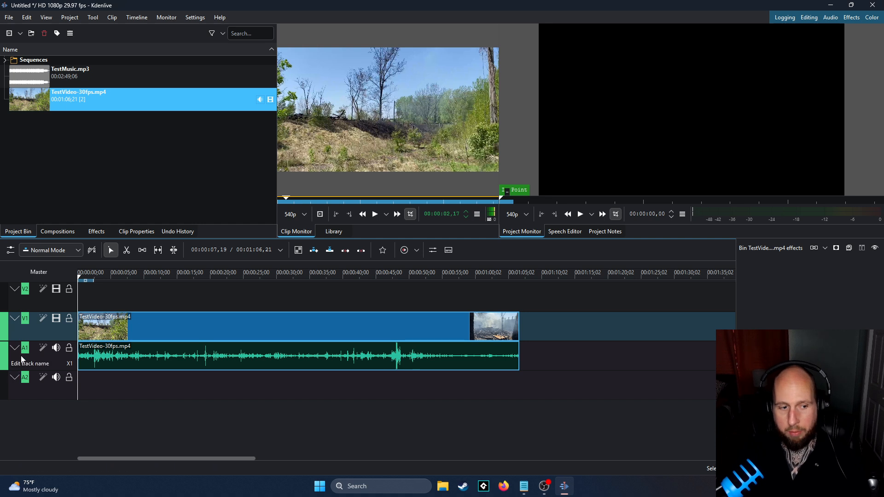
pyautogui.moveTo(196, 359)
pyautogui.mouseDown()
pyautogui.moveTo(252, 361)
pyautogui.moveTo(199, 361)
pyautogui.mouseUp()
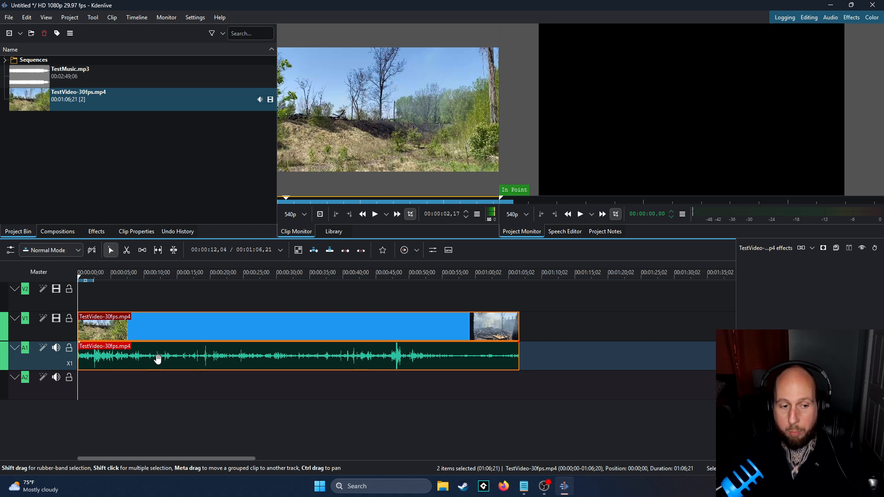
# - Mute audio track A1 and name it "muted video audio"
pyautogui.click(55, 348)
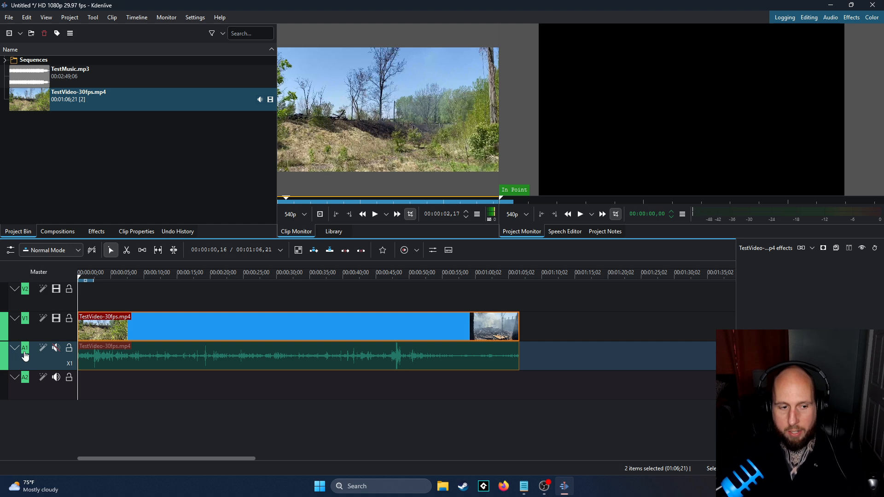
pyautogui.doubleClick(28, 364)
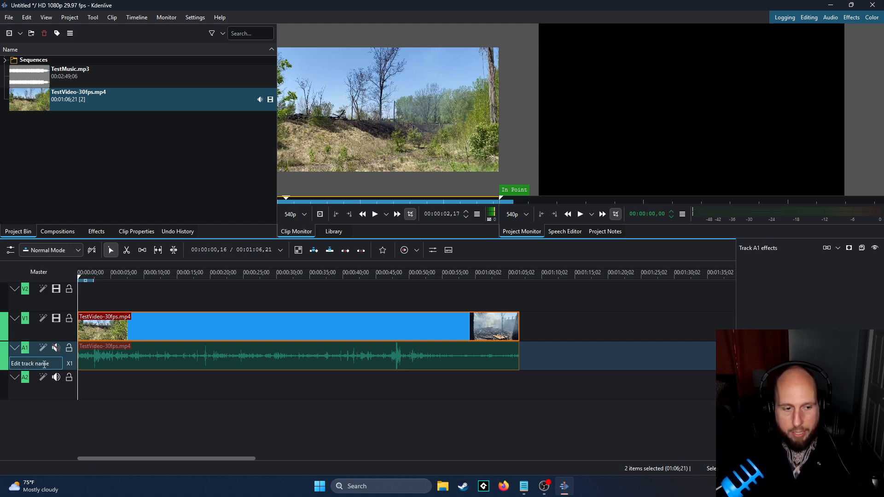
pyautogui.rightClick(41, 366)
pyautogui.click(35, 365)
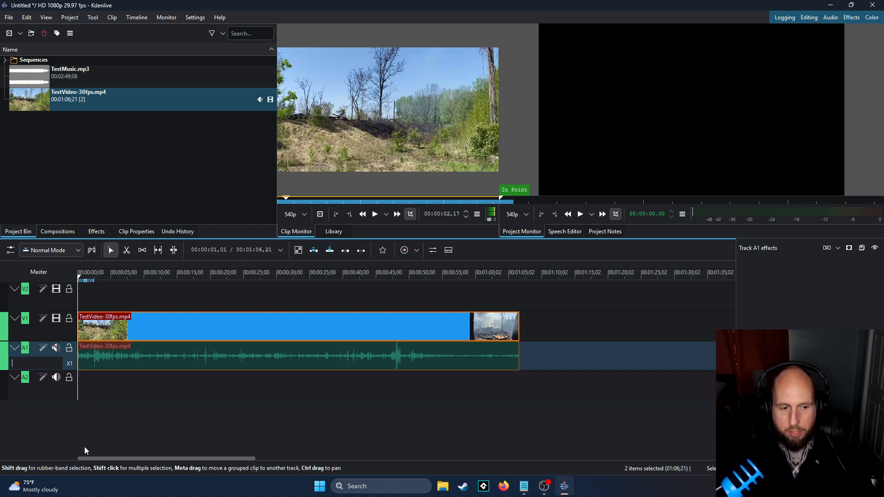
pyautogui.write('muted ')
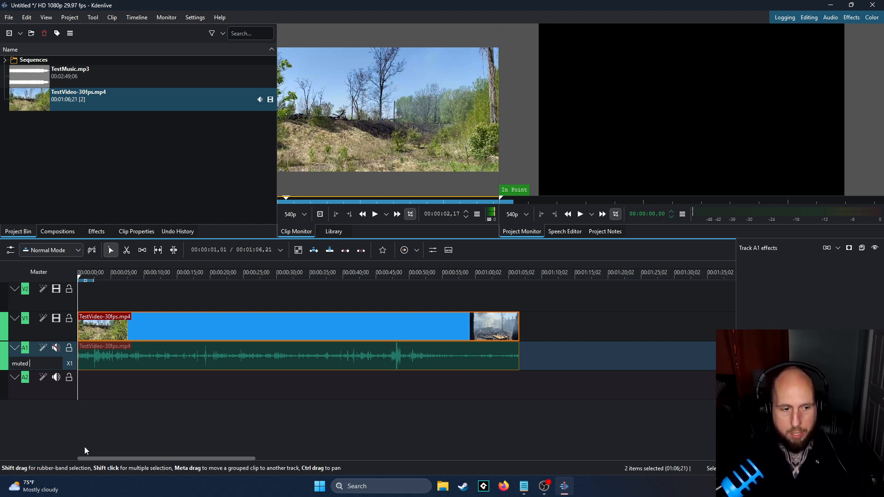
pyautogui.write('video audio')
pyautogui.press('Return')
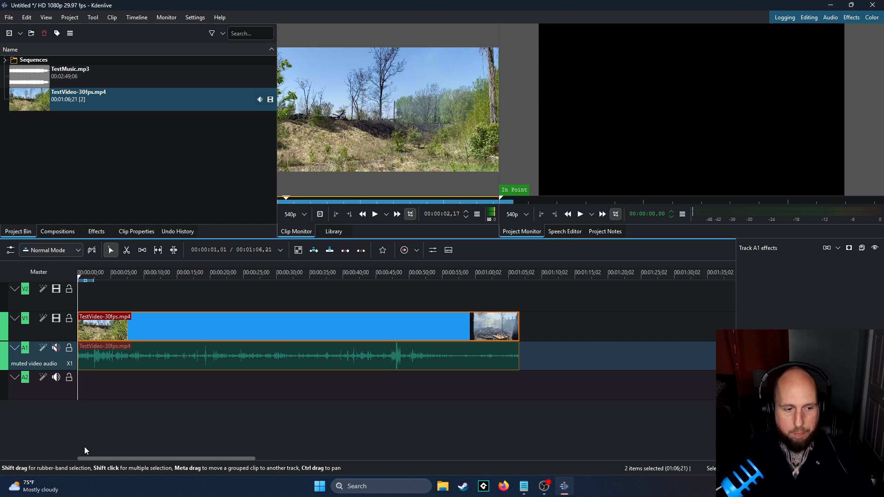
# - Name video track V1 "hiking footage"
pyautogui.doubleClick(20, 335)
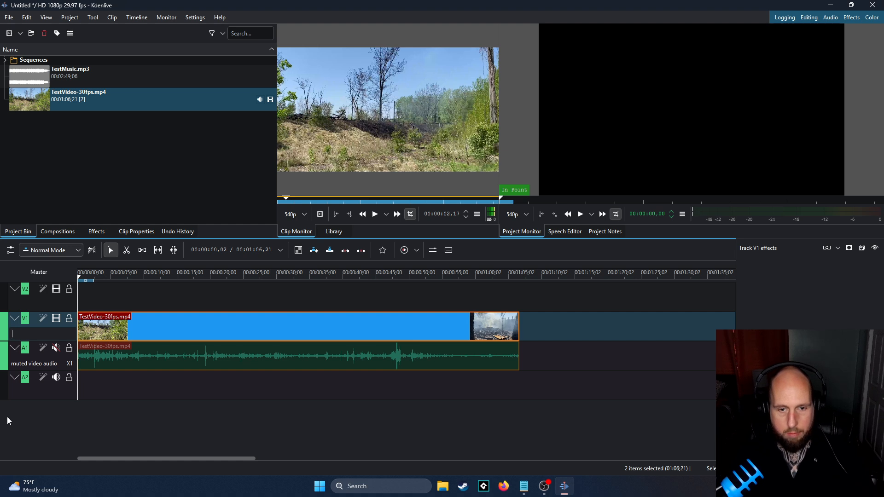
pyautogui.write('hiking footage')
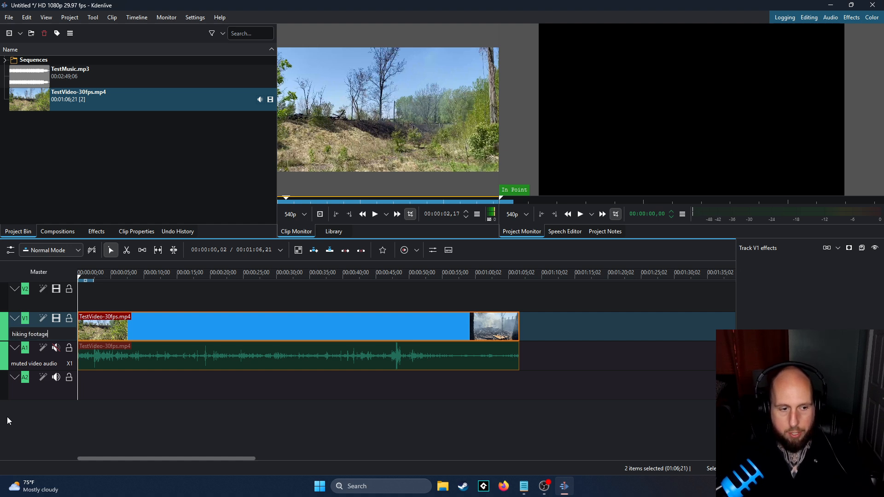
pyautogui.press('Return')
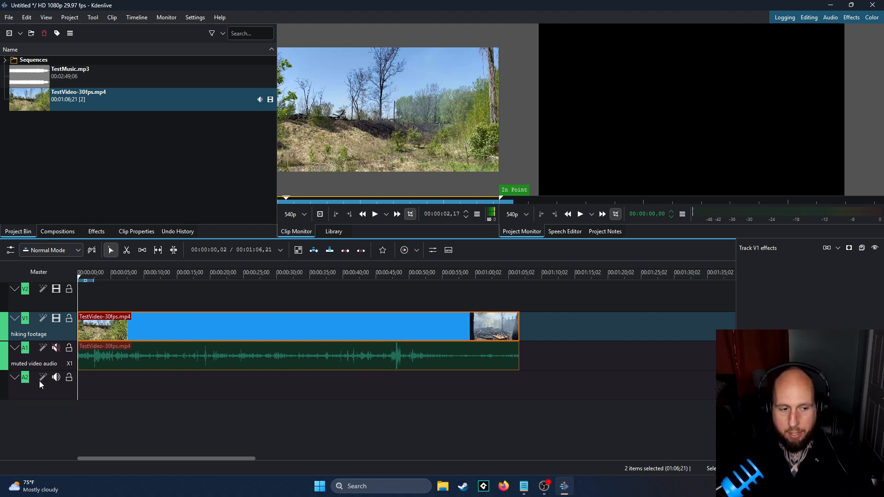
# - Place TestMusic.mp3 on audio track A2 and align it with the start of the timeline
pyautogui.click(89, 75)
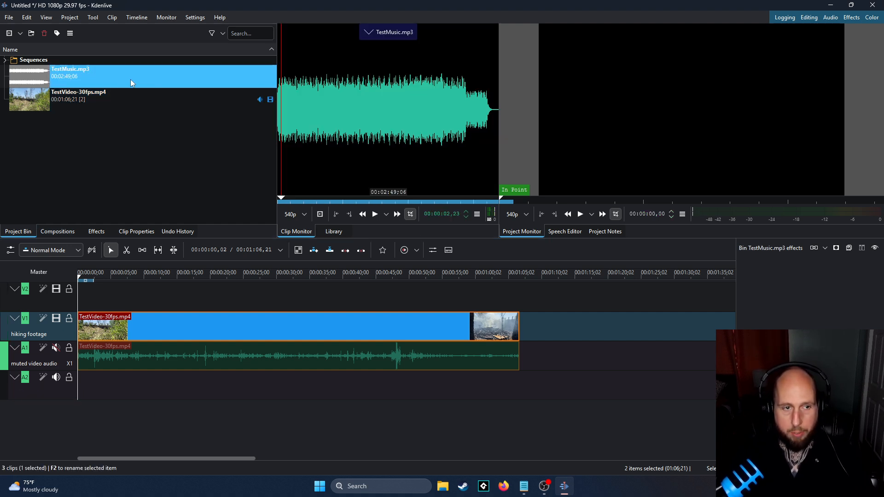
pyautogui.moveTo(98, 70); pyautogui.dragTo(95, 393)
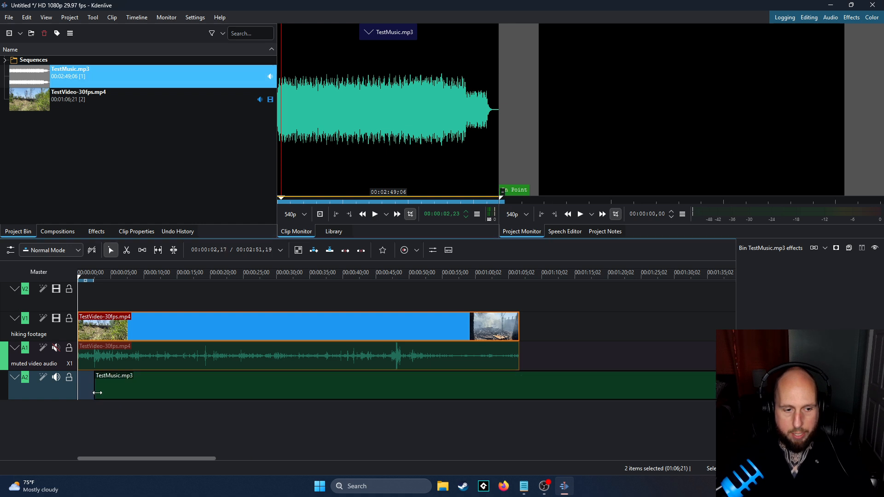
pyautogui.moveTo(171, 387); pyautogui.dragTo(154, 388)
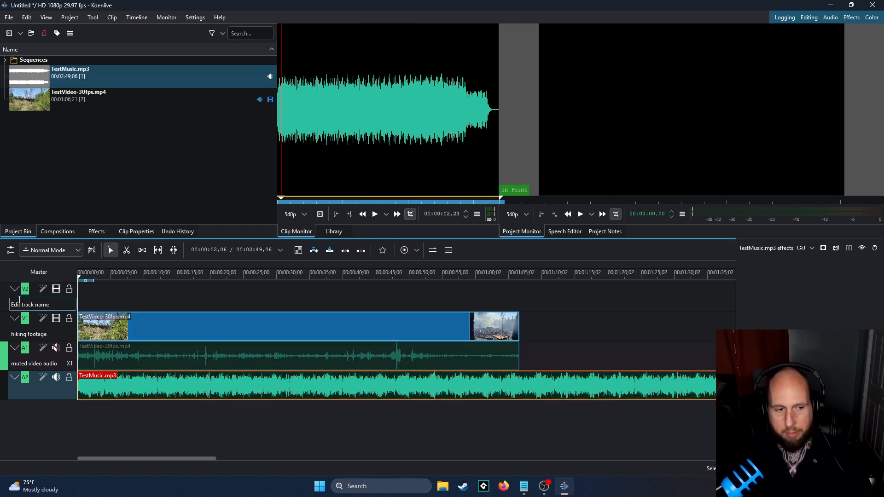
# - Delete the empty video track V2 from the timeline
pyautogui.click(14, 290)
pyautogui.click(14, 291)
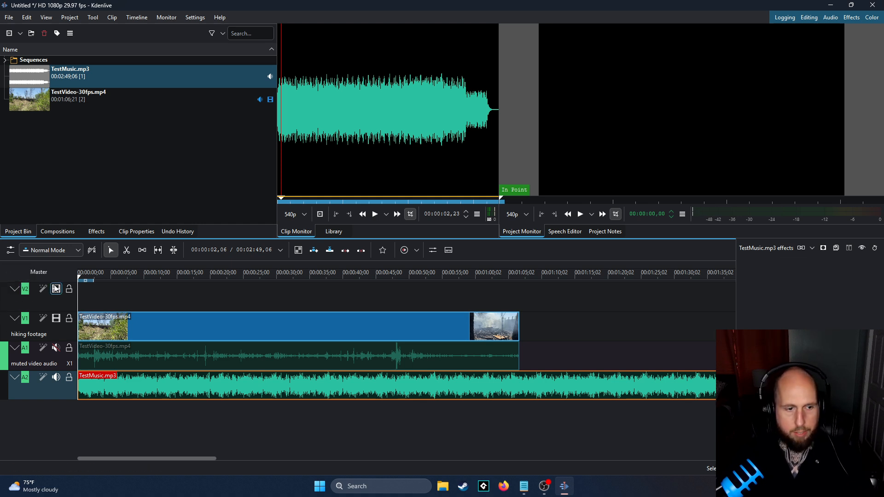
pyautogui.rightClick(4, 298)
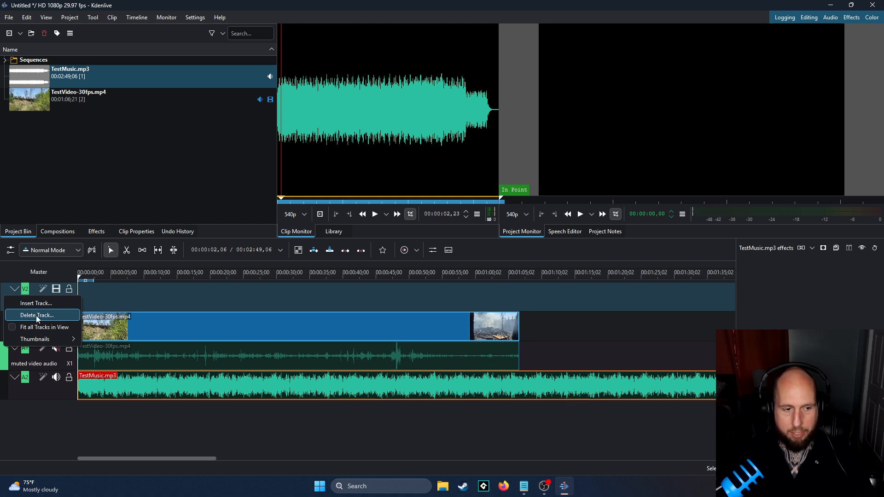
pyautogui.click(49, 315)
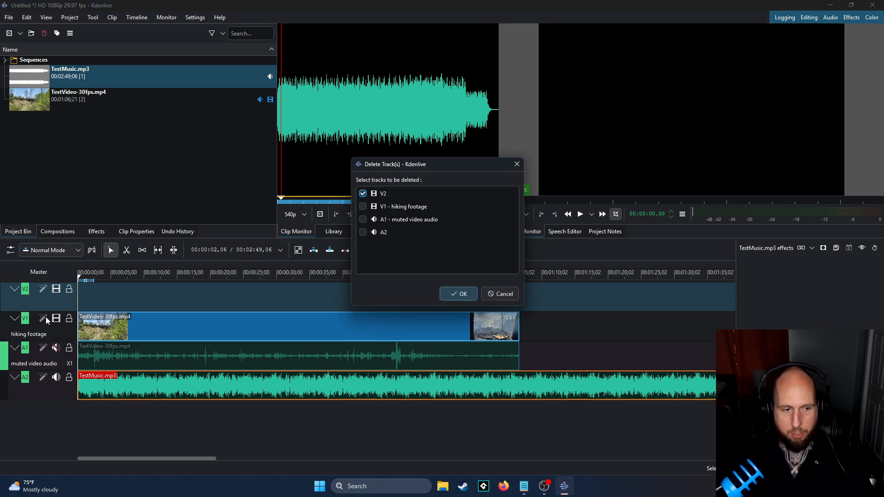
pyautogui.click(458, 294)
# - Move the playhead to about 48 seconds and unmute audio track A1
pyautogui.click(399, 419)
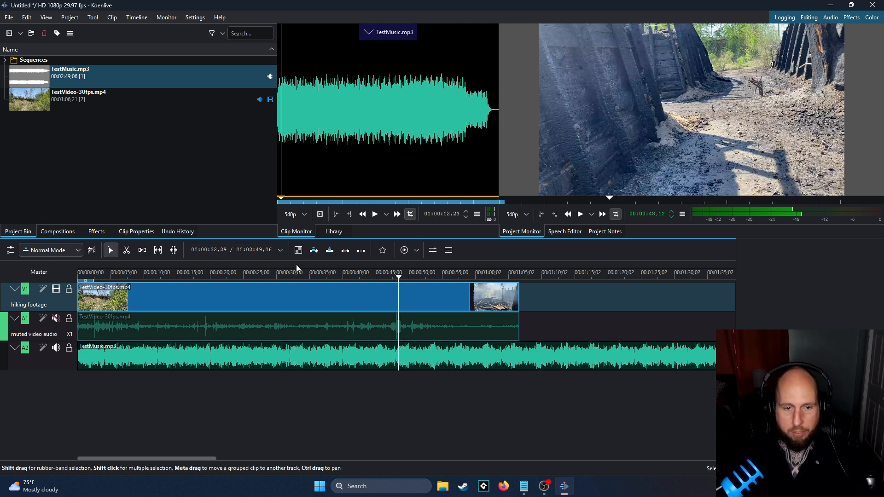
pyautogui.click(56, 318)
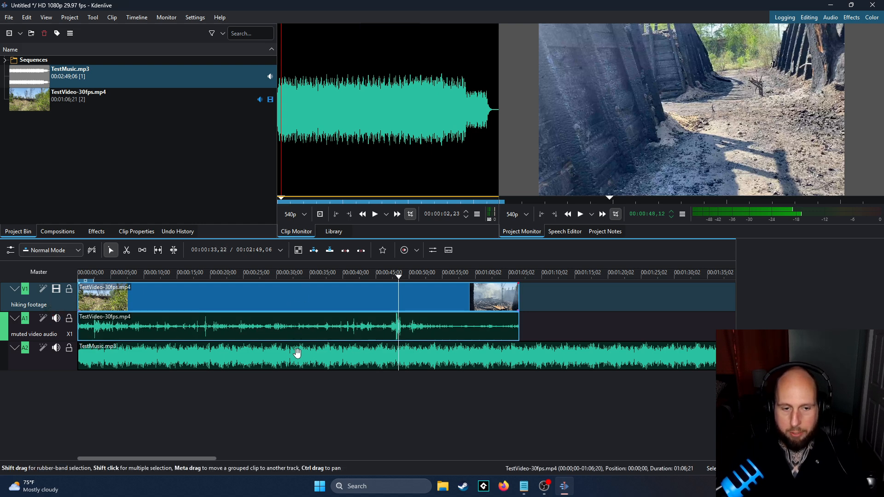
# - Scrub through the hiking footage on the timeline, viewing frames between about 31 and 53 seconds and ending near 47 seconds
pyautogui.click(286, 275)
pyautogui.click(327, 276)
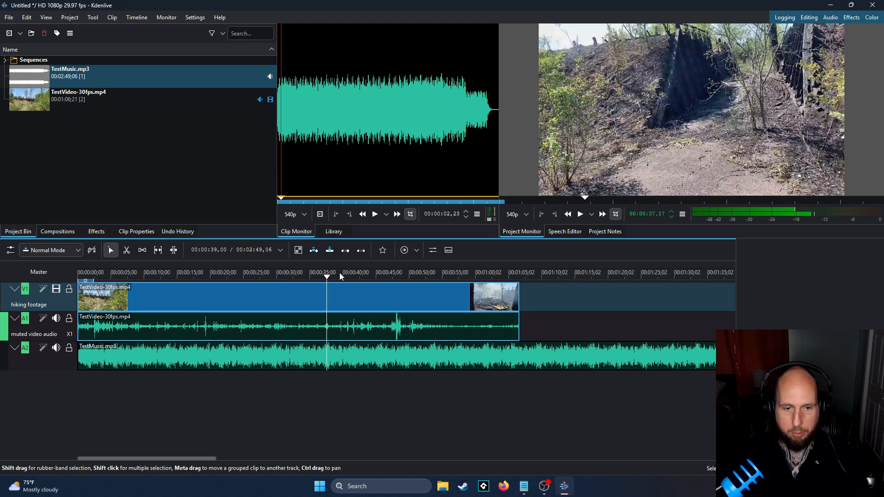
pyautogui.click(339, 276)
pyautogui.click(394, 276)
pyautogui.click(433, 274)
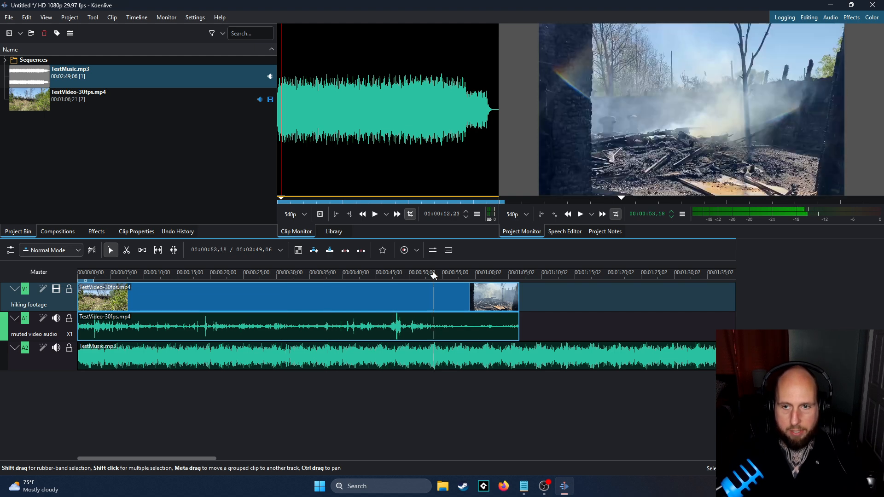
pyautogui.click(413, 276)
pyautogui.click(389, 275)
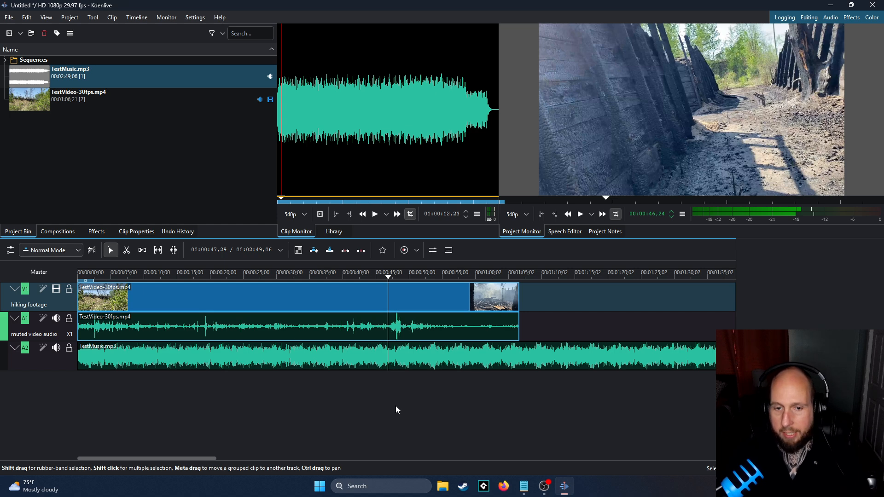
# - Play the timeline from about 47 seconds in the project monitor, pausing and resuming it several times up to 00:00:58;18
pyautogui.click(580, 214)
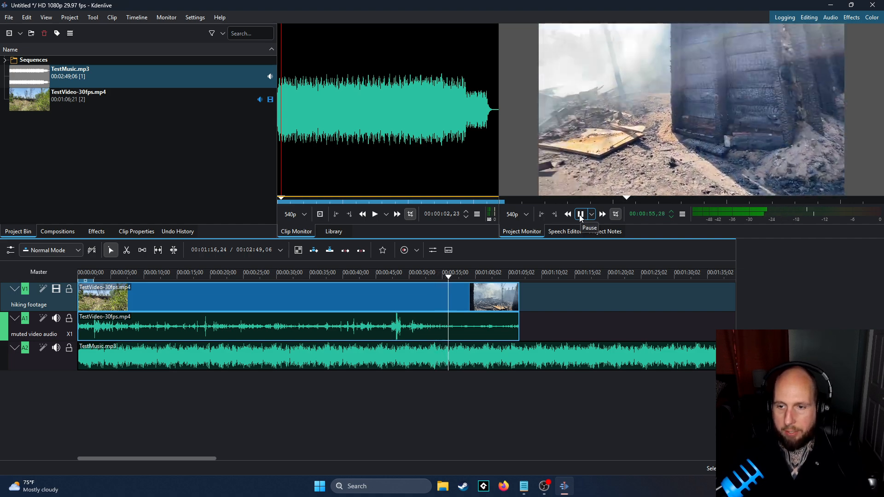
pyautogui.press('space')
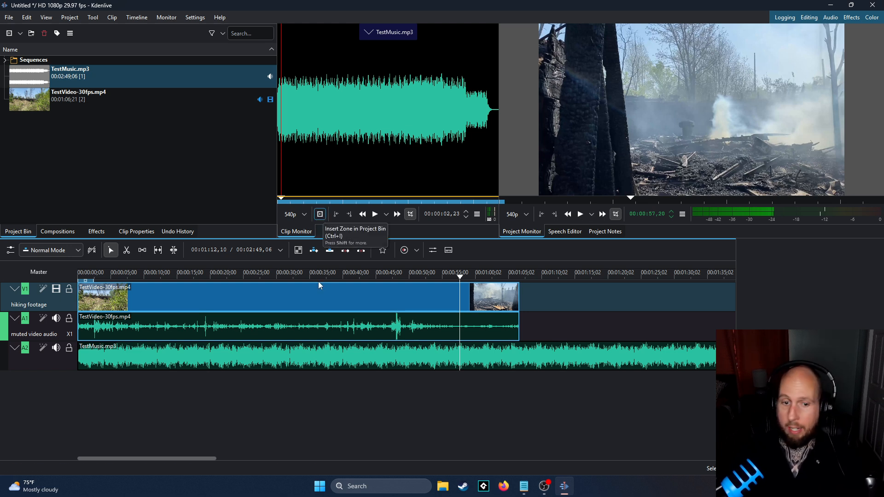
pyautogui.click(580, 216)
pyautogui.click(580, 215)
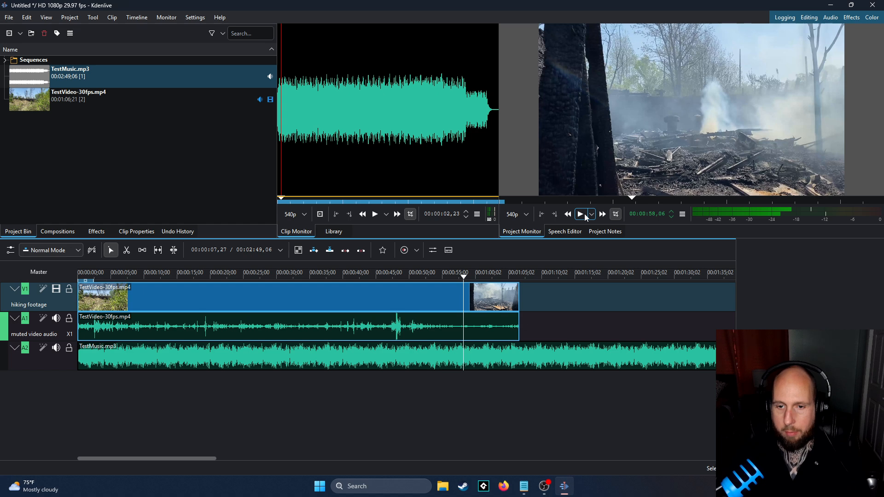
pyautogui.click(584, 215)
pyautogui.click(584, 215)
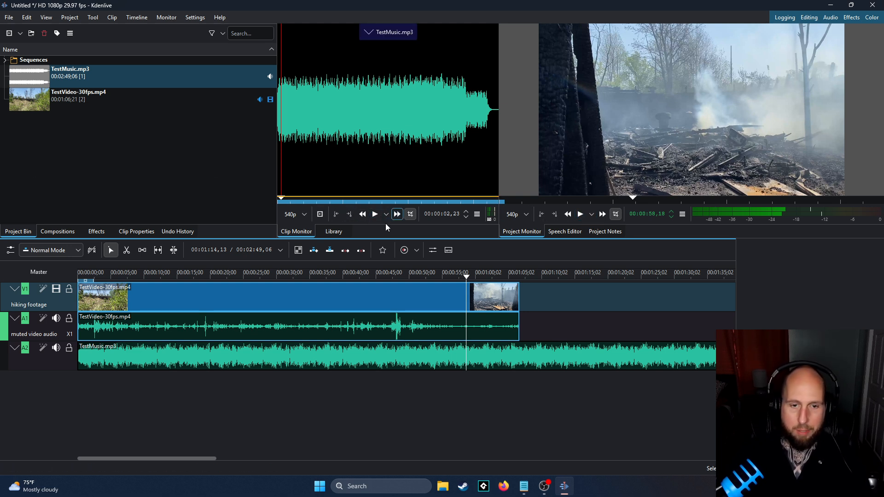
# - Clear the bin selection and select the TestMusic.mp3 clip on audio track A2
pyautogui.click(178, 172)
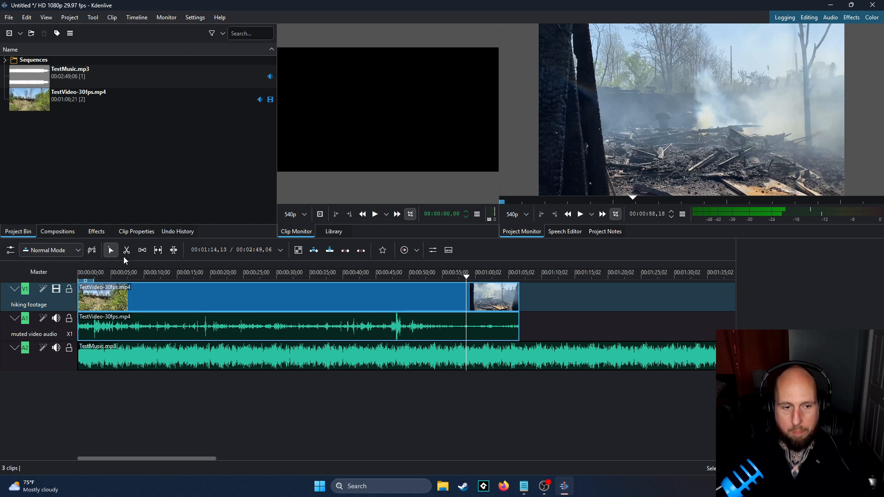
pyautogui.click(173, 354)
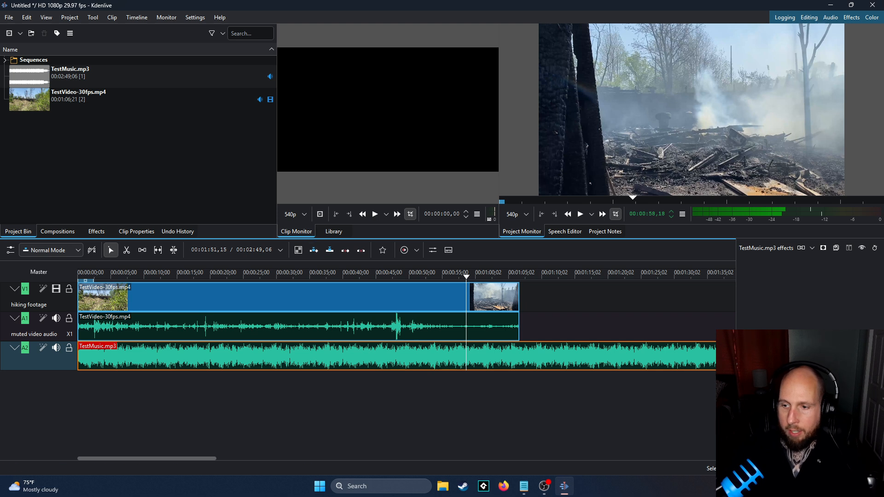
pyautogui.hotkey('alt', 'Tab')
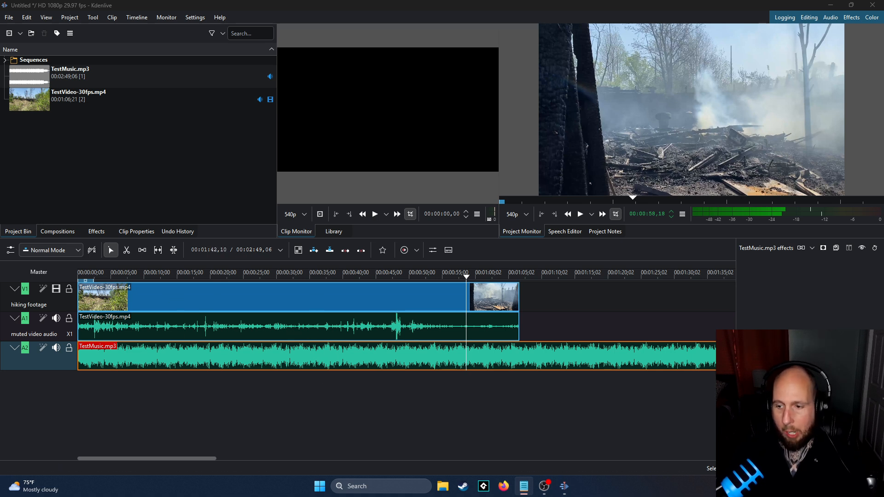
# - Play the timeline at normal, 1.5x and 3x forward speed past the end of the video clip and pause it
pyautogui.click(579, 215)
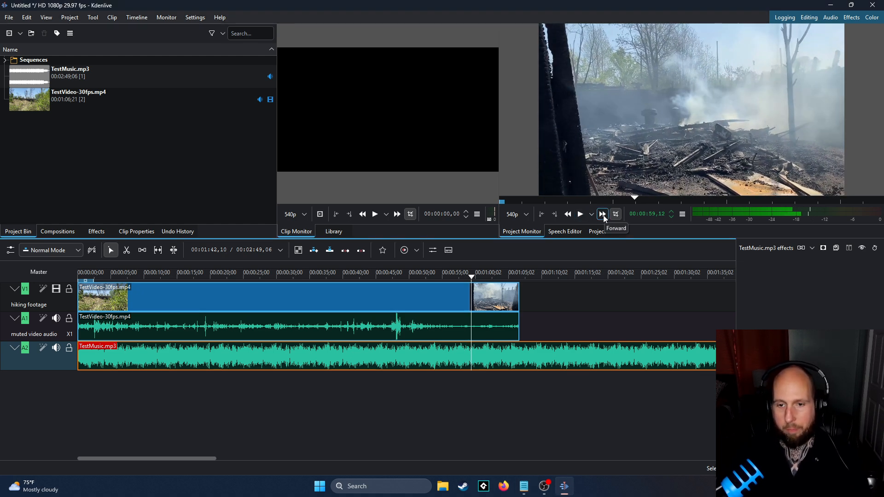
pyautogui.click(602, 215)
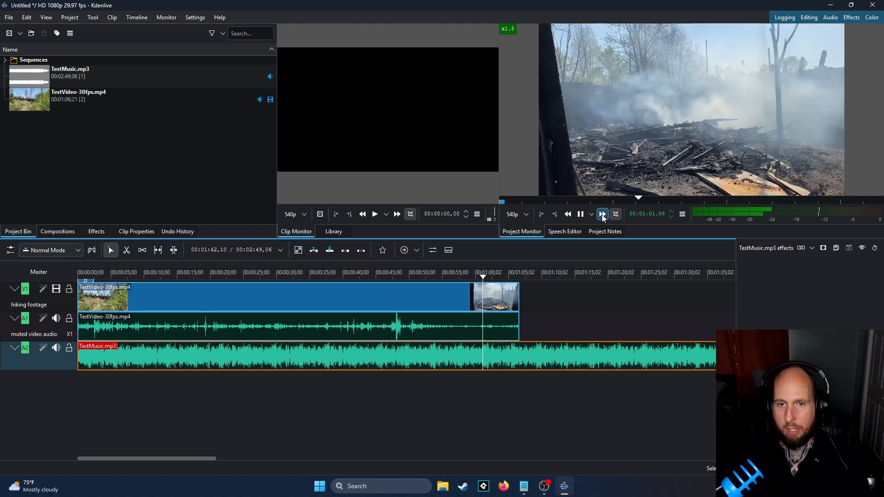
pyautogui.click(602, 215)
pyautogui.click(602, 215)
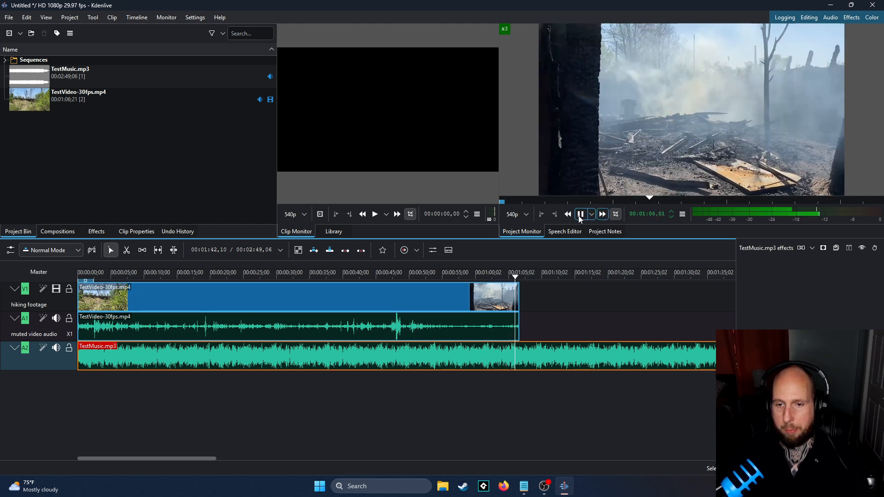
pyautogui.click(580, 215)
pyautogui.click(580, 215)
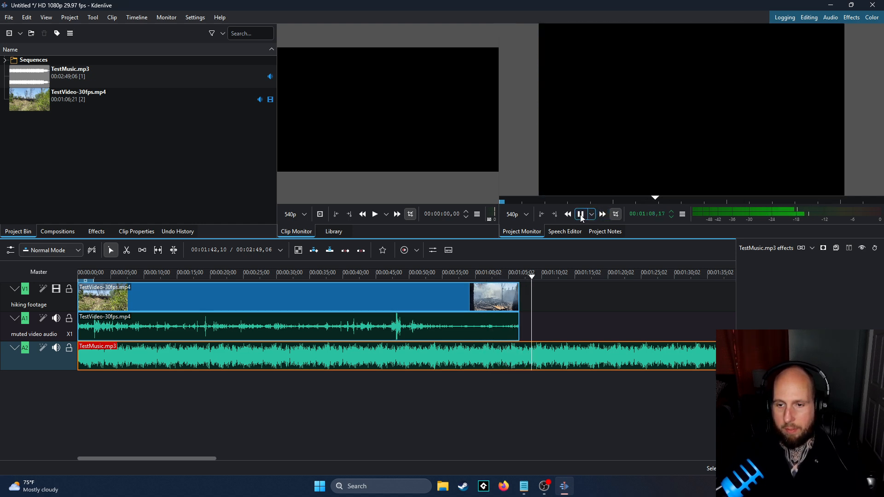
pyautogui.click(579, 215)
# - Play the timeline backwards at 2x speed and pause it at about 00:01:04
pyautogui.click(568, 214)
pyautogui.click(567, 214)
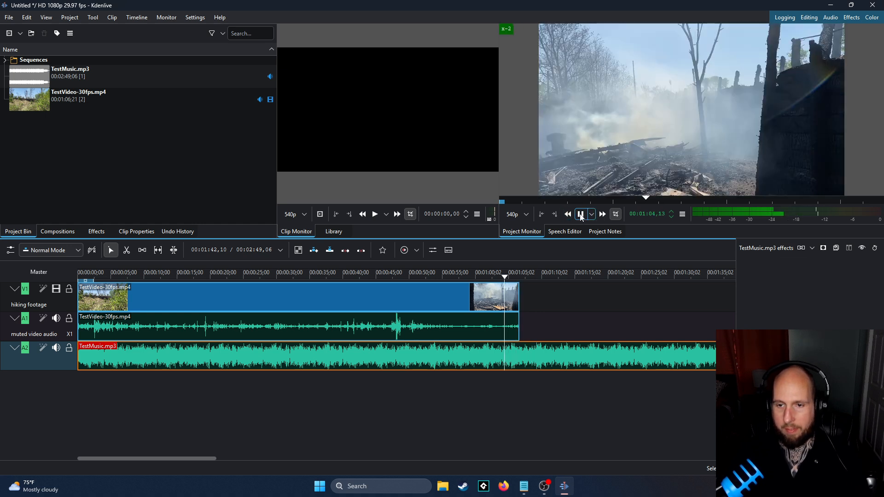
pyautogui.click(580, 215)
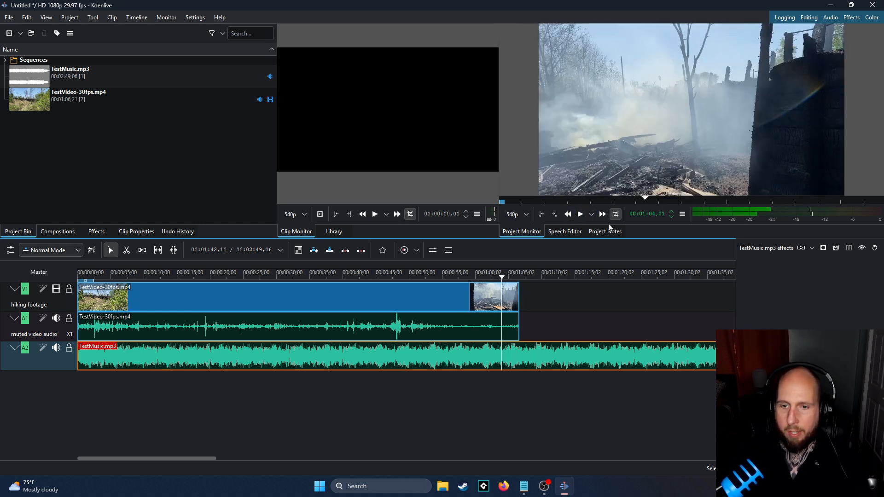
# - Set the monitor preview resolution to 1:1 and play the timeline from about 33 seconds
pyautogui.click(525, 215)
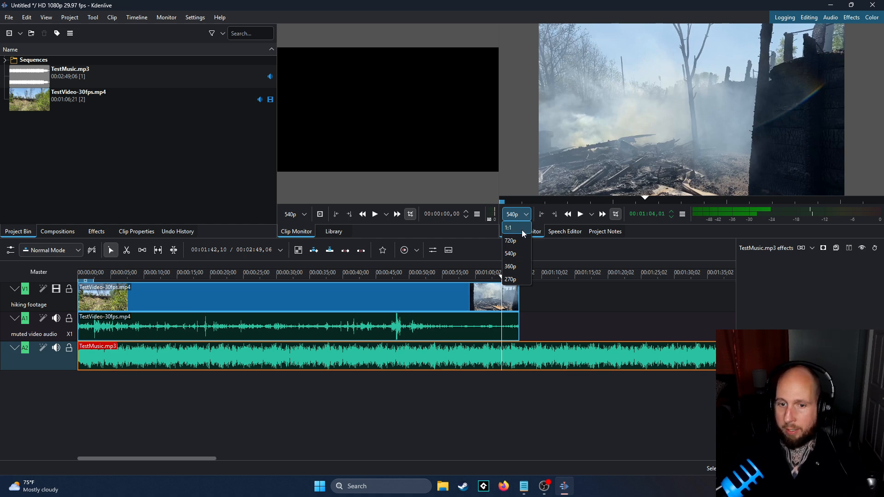
pyautogui.click(523, 234)
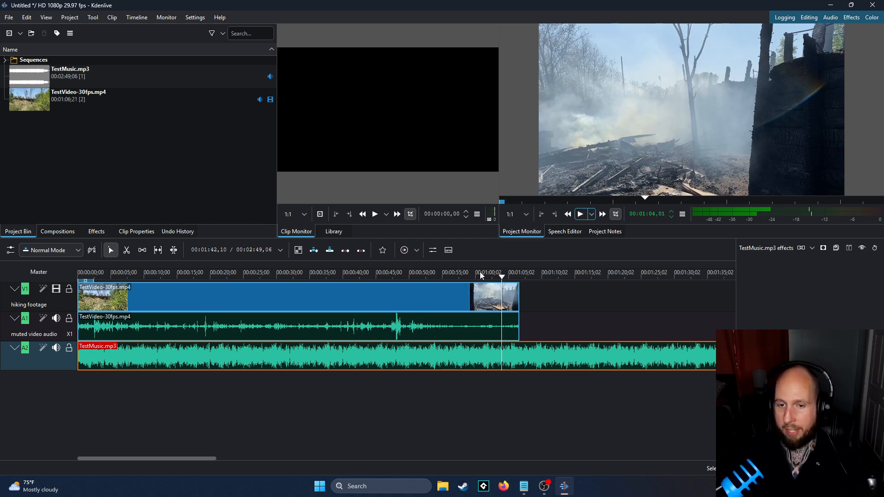
pyautogui.click(295, 273)
pyautogui.press('space')
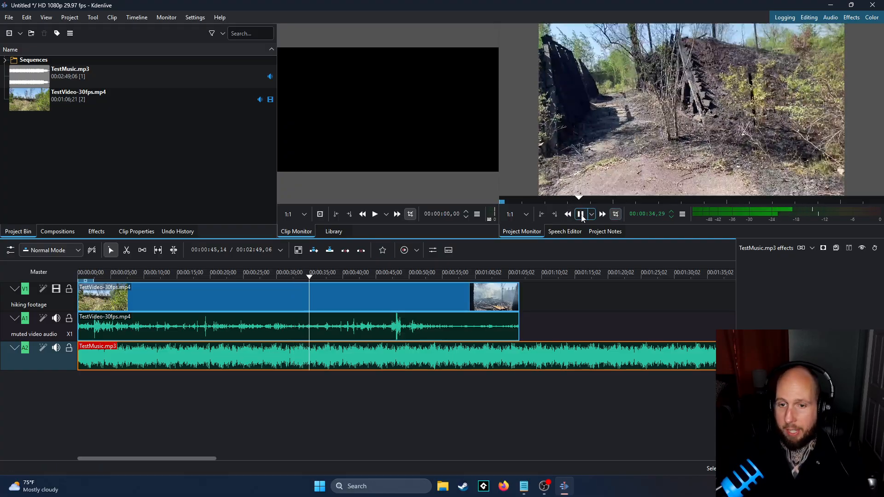
# - Pause the timeline playback and set the project monitor's preview resolution to 540p
pyautogui.click(581, 219)
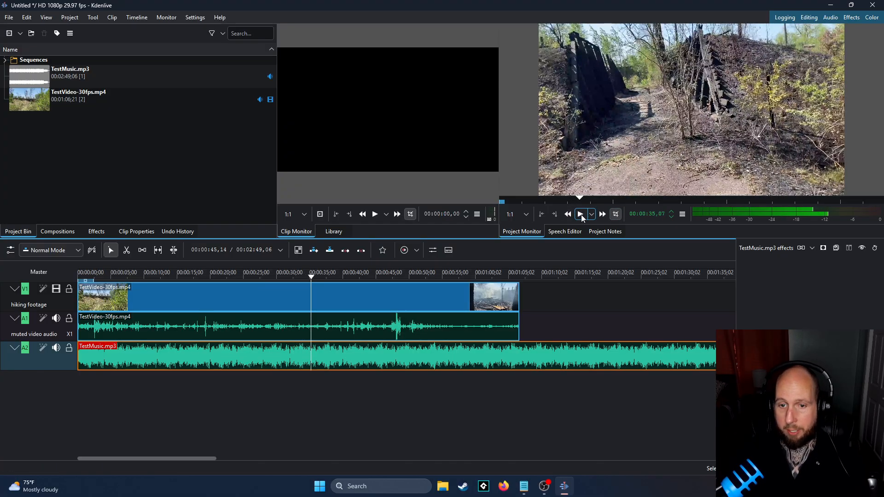
pyautogui.click(526, 215)
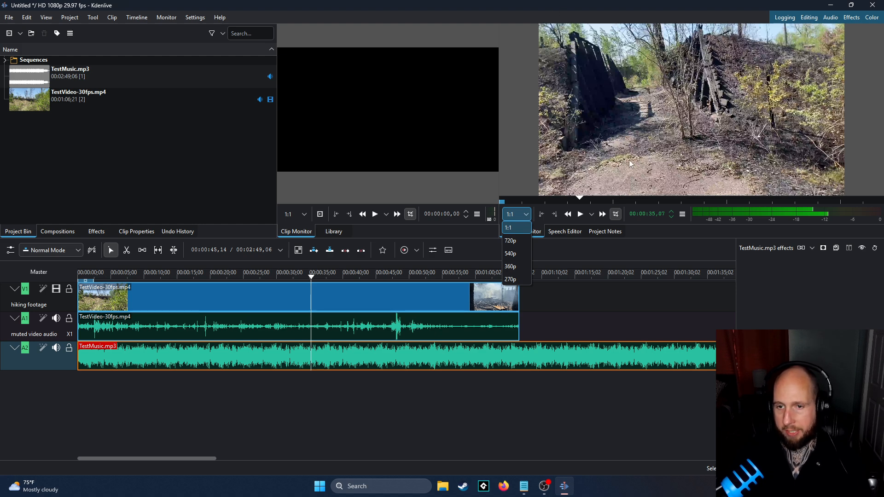
pyautogui.click(515, 253)
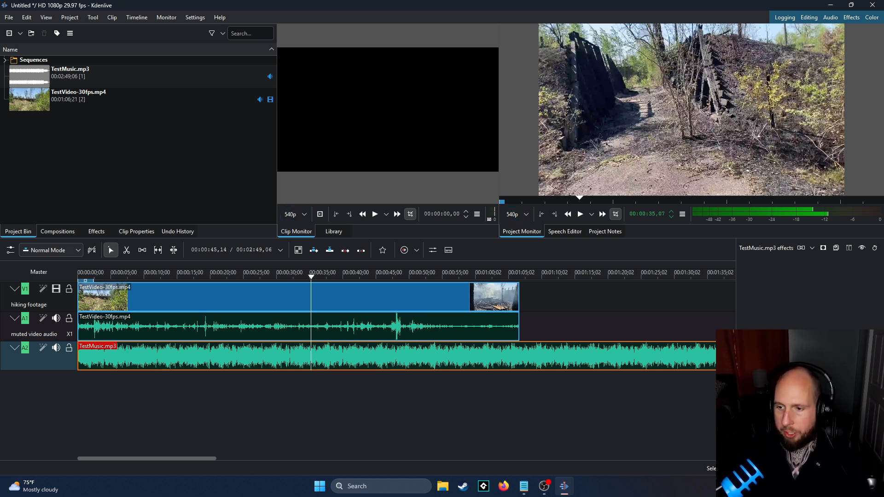
# - Shift the TestVideo-30fps.mp4 clip to start at about 00:00:10,25 and the TestMusic.mp3 clip to start at about 00:00:02,14
pyautogui.hotkey('alt', 'Tab')
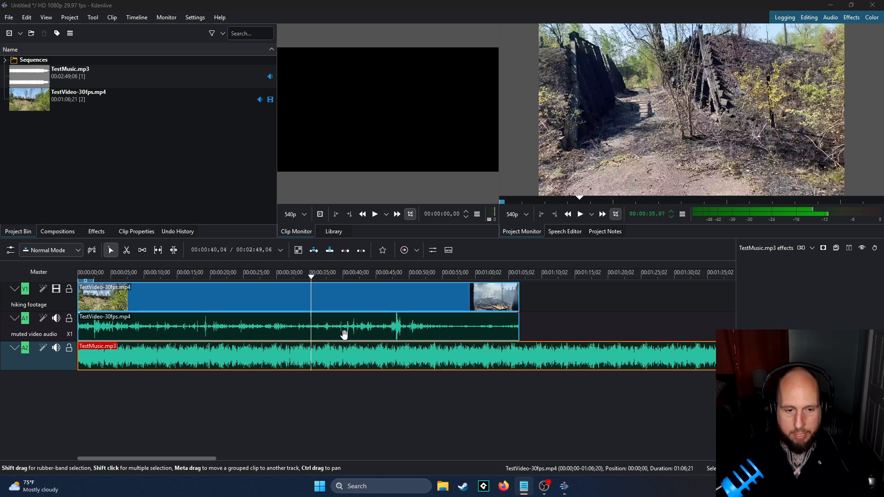
pyautogui.moveTo(395, 324); pyautogui.dragTo(486, 325)
pyautogui.moveTo(176, 357); pyautogui.dragTo(193, 357)
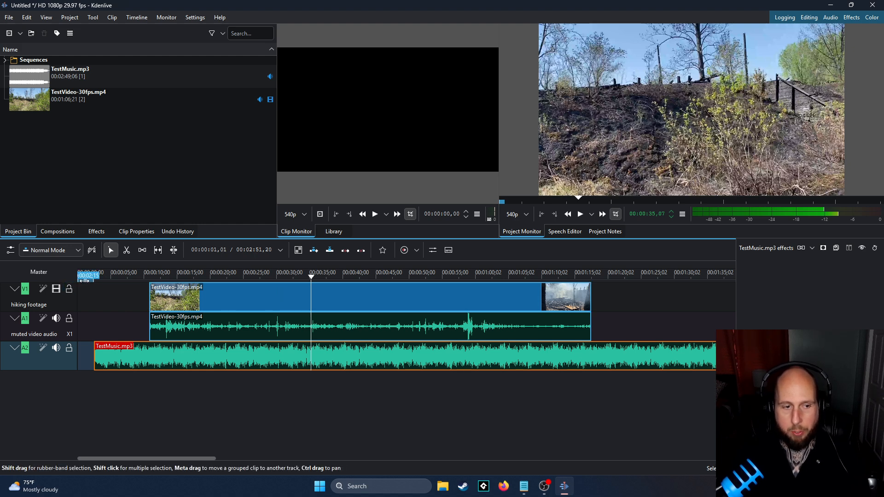
# - Lengthen and reposition the timeline zone so it spans from about 00:00:36 to 00:00:54
pyautogui.moveTo(84, 276); pyautogui.dragTo(287, 281)
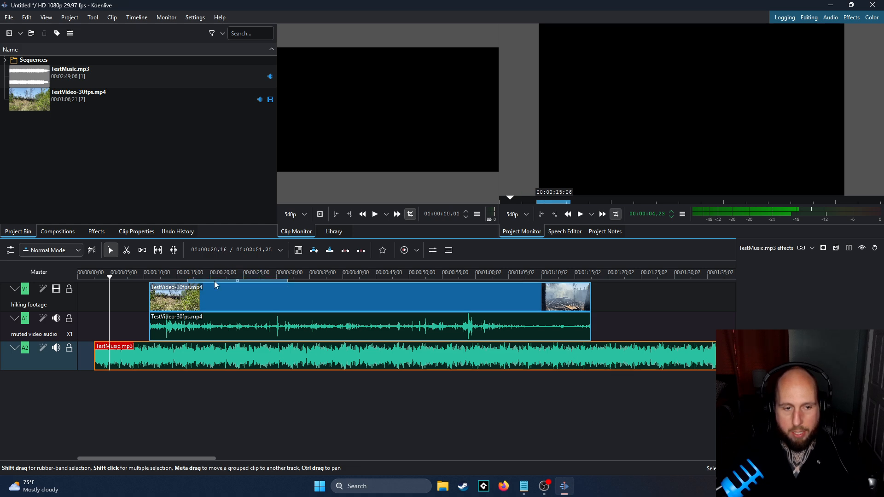
pyautogui.moveTo(214, 281); pyautogui.dragTo(402, 281)
pyautogui.moveTo(337, 281)
pyautogui.mouseDown()
pyautogui.moveTo(357, 279)
pyautogui.moveTo(327, 280)
pyautogui.mouseUp()
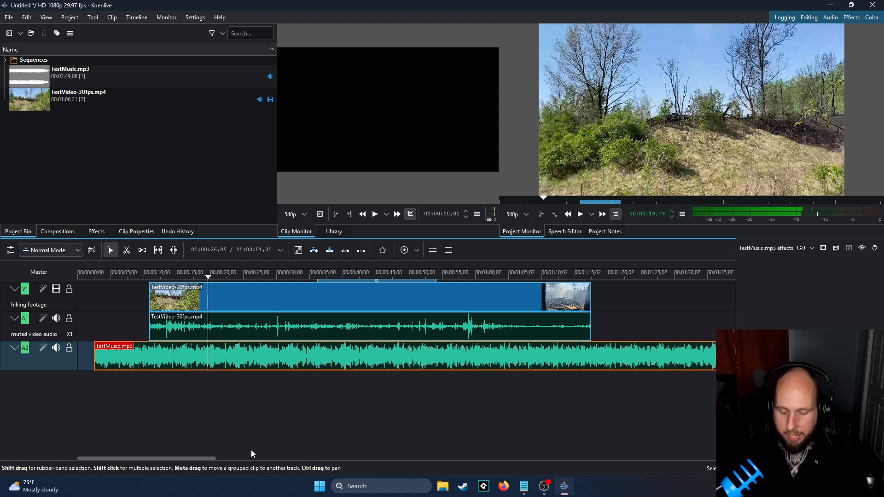
# - Jump the playhead through the timeline's snap points and on to the end of the music clip
pyautogui.hotkey('alt', 'Left')
pyautogui.hotkey('alt', 'Right')
pyautogui.hotkey('alt', 'Right')
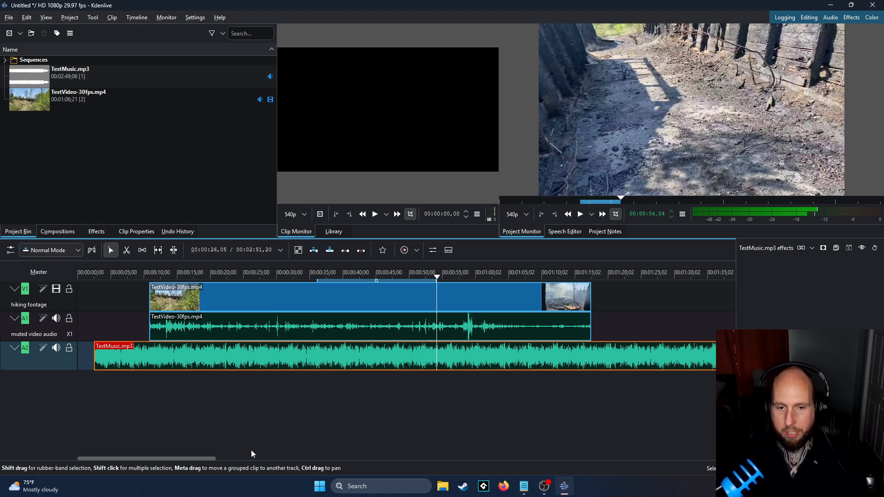
pyautogui.hotkey('alt', 'Right')
pyautogui.hotkey('alt', 'Right')
pyautogui.hotkey('alt', 'Left')
pyautogui.hotkey('alt', 'Right')
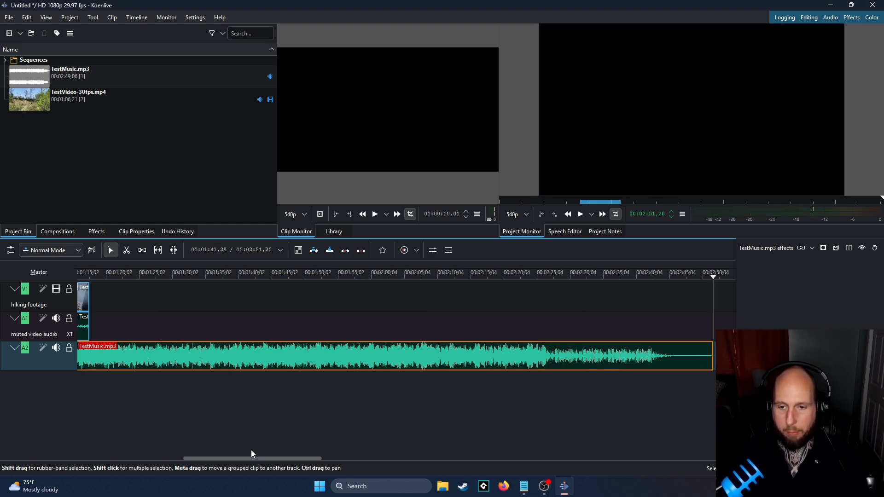
# - Jump the playhead backwards through the clip edges and zone points to the start of the music clip
pyautogui.press('alt')
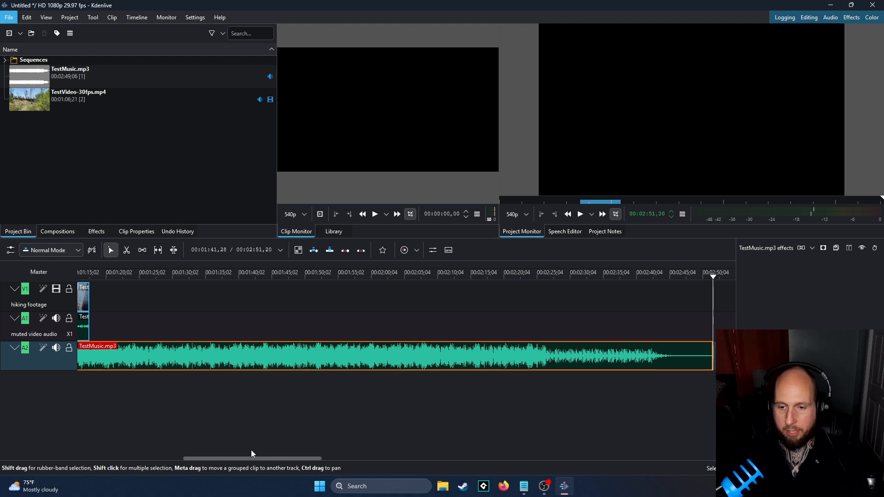
pyautogui.hotkey('alt', 'Left')
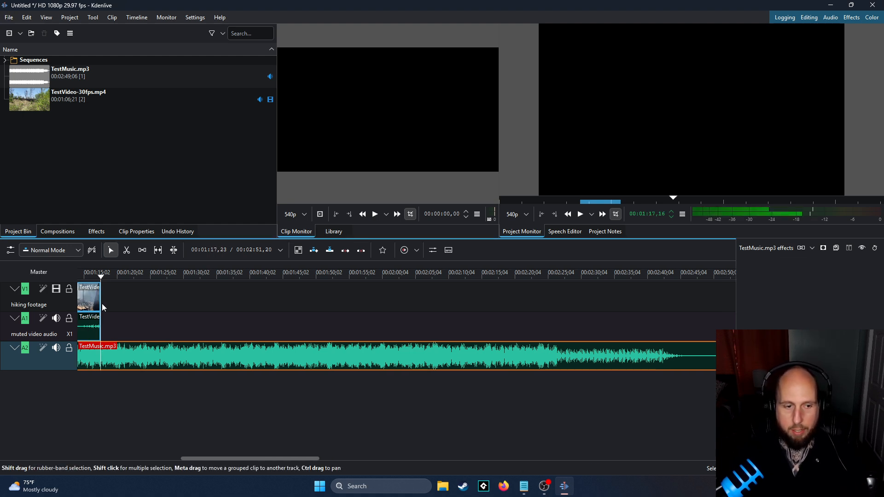
pyautogui.hotkey('alt', 'Left')
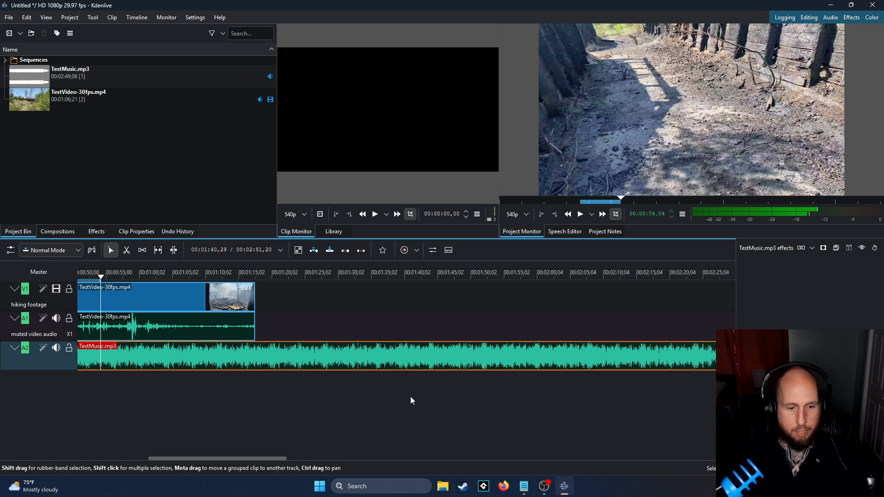
pyautogui.press('alt')
pyautogui.hotkey('shift', 'i')
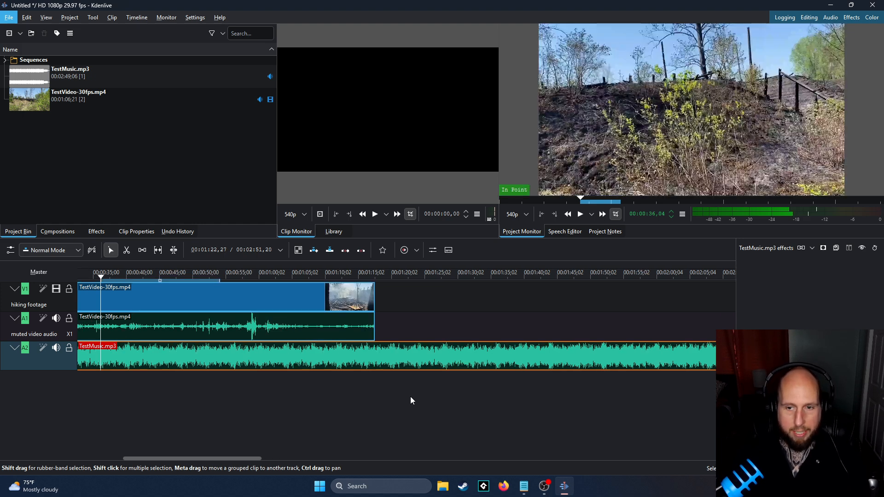
pyautogui.hotkey('alt', 'Left')
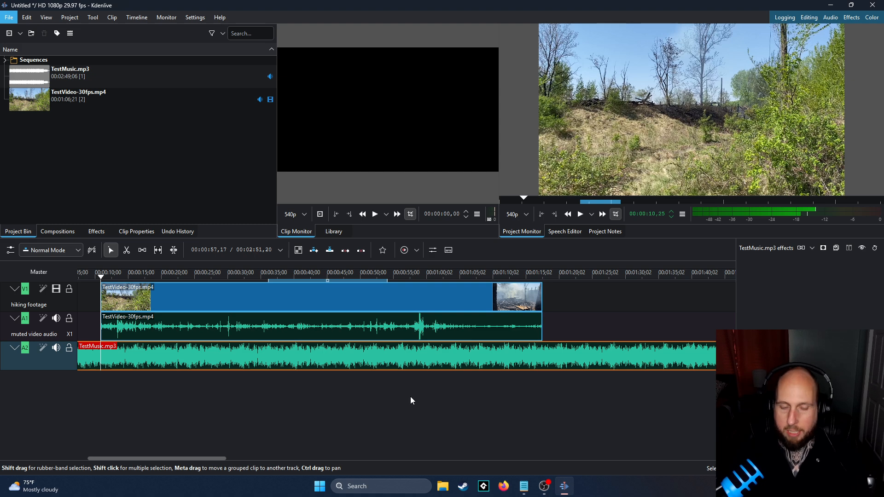
pyautogui.hotkey('alt', 'Left')
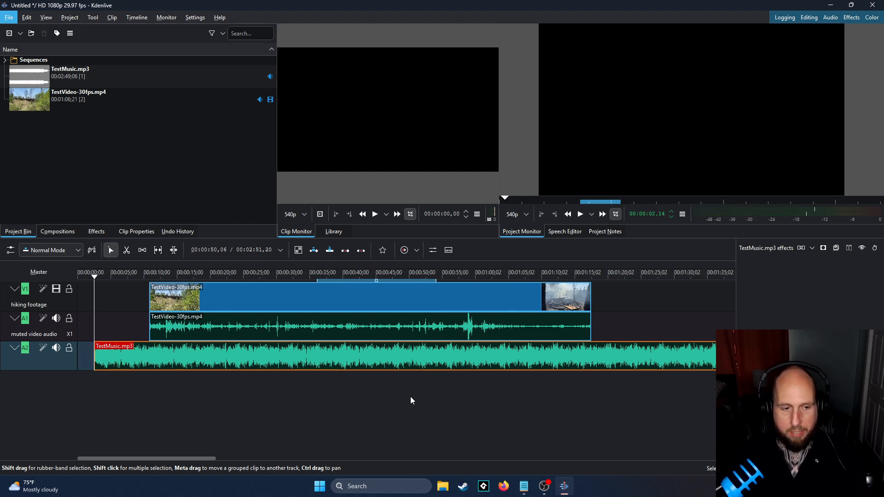
# - Jump the playhead back and forth between snap points, finishing at the start of the video clip
pyautogui.hotkey('alt', 'Right')
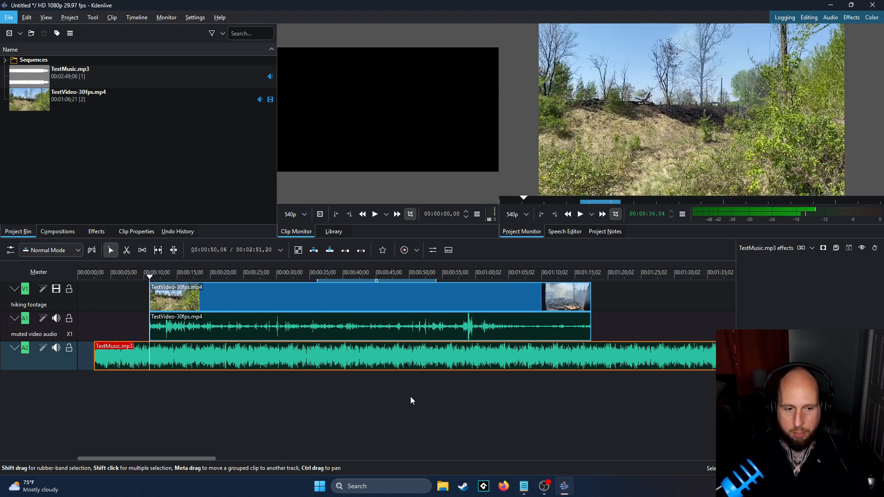
pyautogui.hotkey('alt', 'Right')
pyautogui.hotkey('alt', 'Left')
pyautogui.hotkey('alt', 'Left')
pyautogui.hotkey('alt', 'Right')
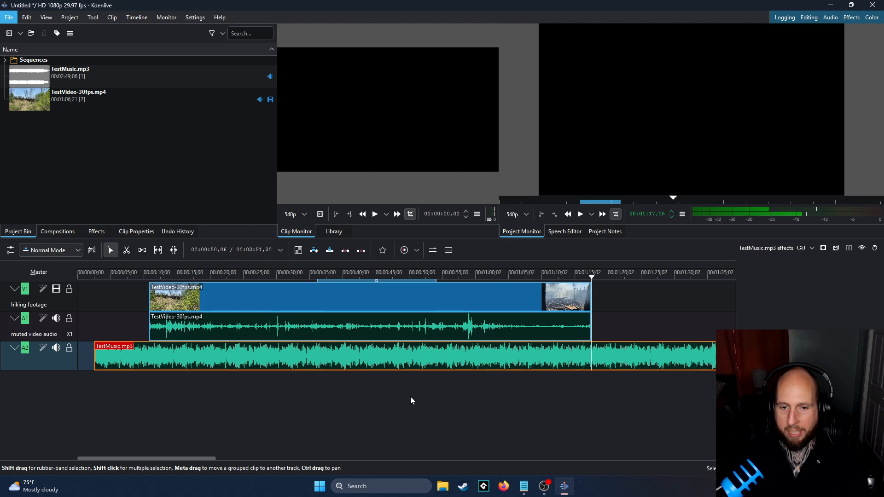
pyautogui.hotkey('alt', 'Left')
pyautogui.hotkey('alt', 'Left')
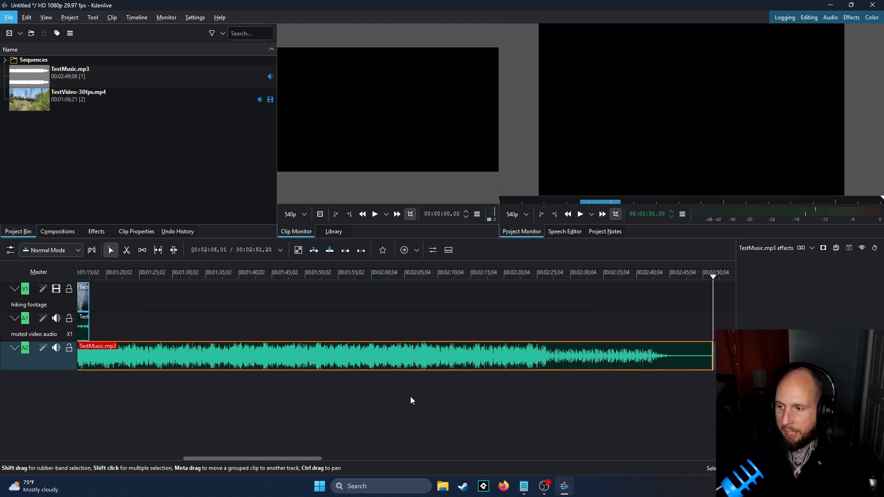
pyautogui.hotkey('alt', 'Right')
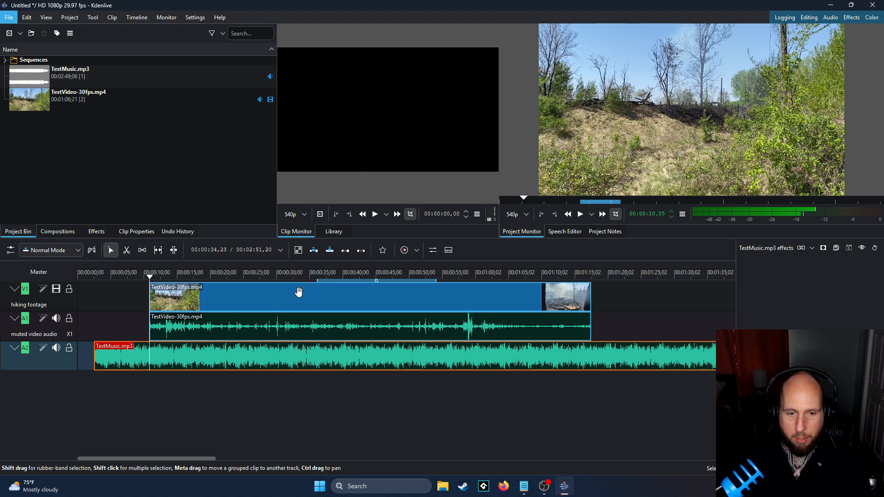
# - Place the playhead freely inside the video clip at about 00:00:28,24
pyautogui.click(254, 275)
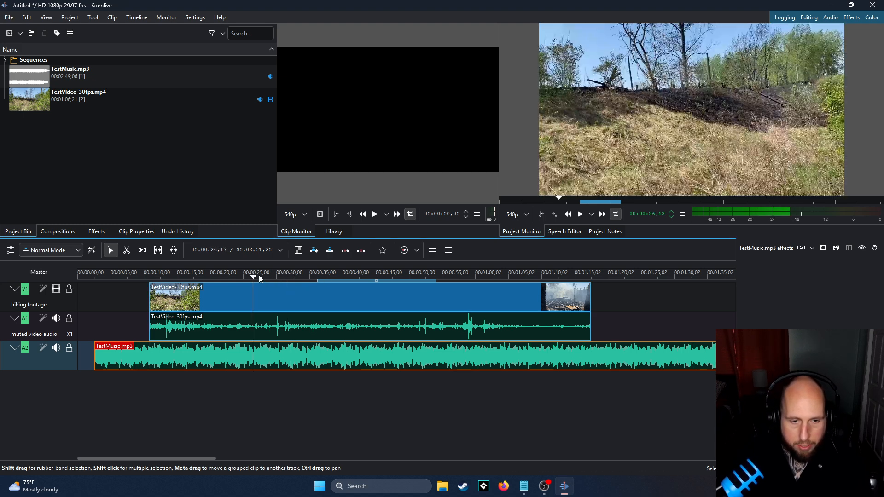
pyautogui.click(269, 275)
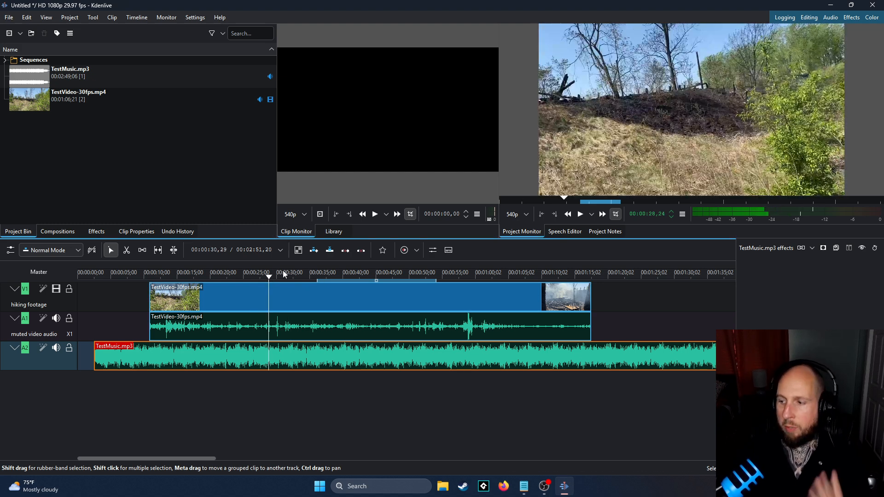
pyautogui.hotkey('alt', 'Tab')
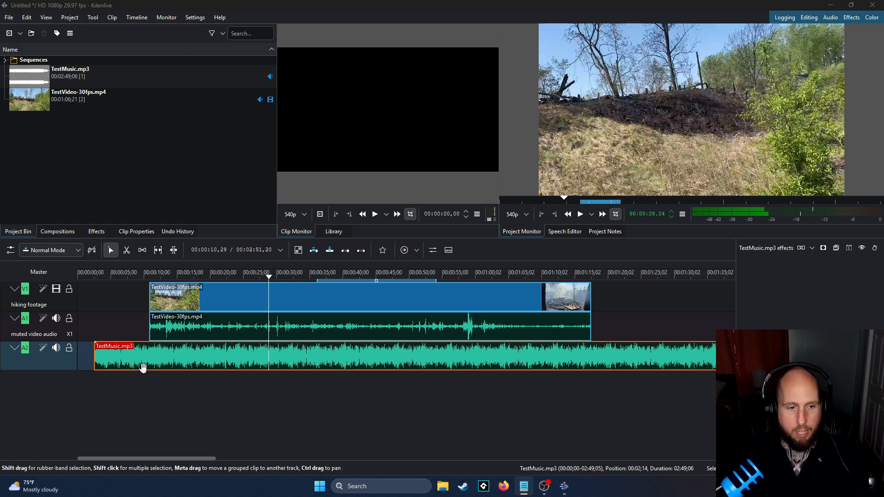
# - Move the music and video clips back to the start of the timeline and mute audio track A1
pyautogui.moveTo(144, 360); pyautogui.dragTo(139, 359)
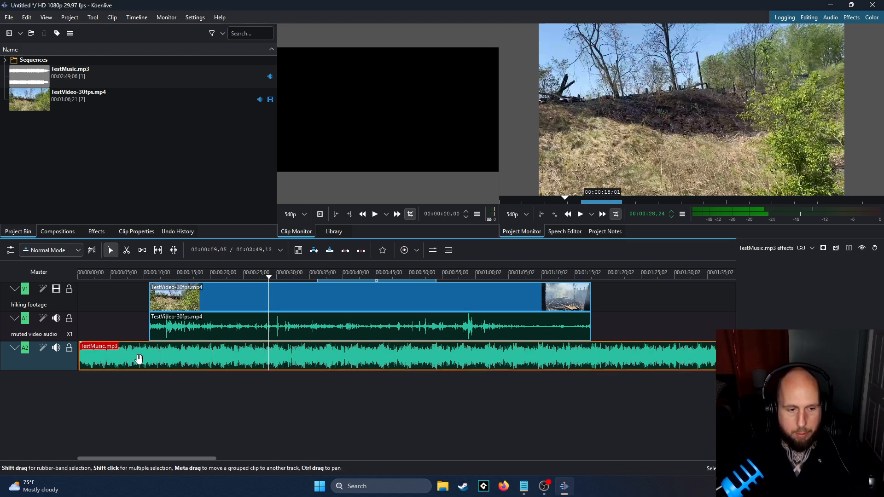
pyautogui.moveTo(195, 325); pyautogui.dragTo(134, 328)
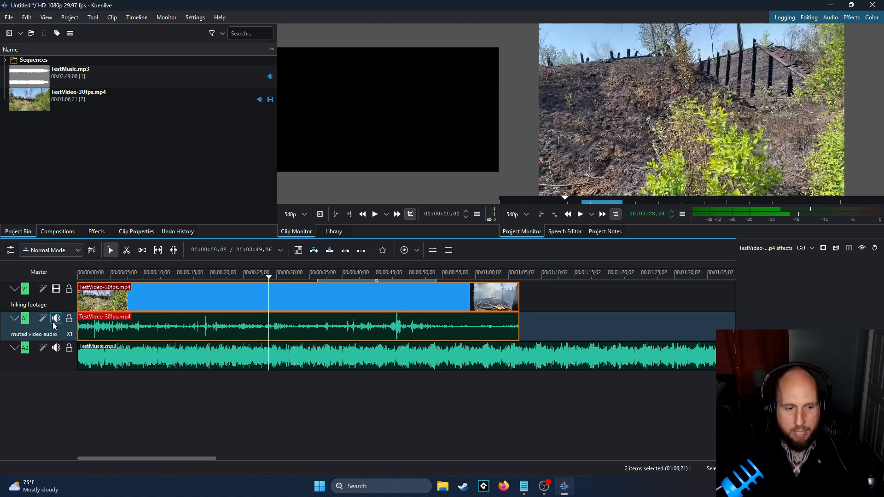
pyautogui.click(56, 319)
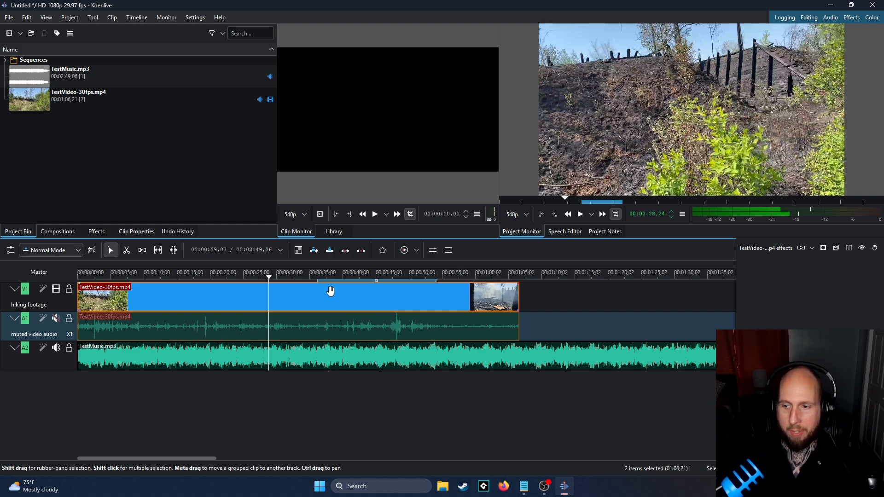
# - Cut the TestVideo-30fps.mp4 clip with the Razor tool at about 00:00:34,25 and 00:00:15,08
pyautogui.click(168, 291)
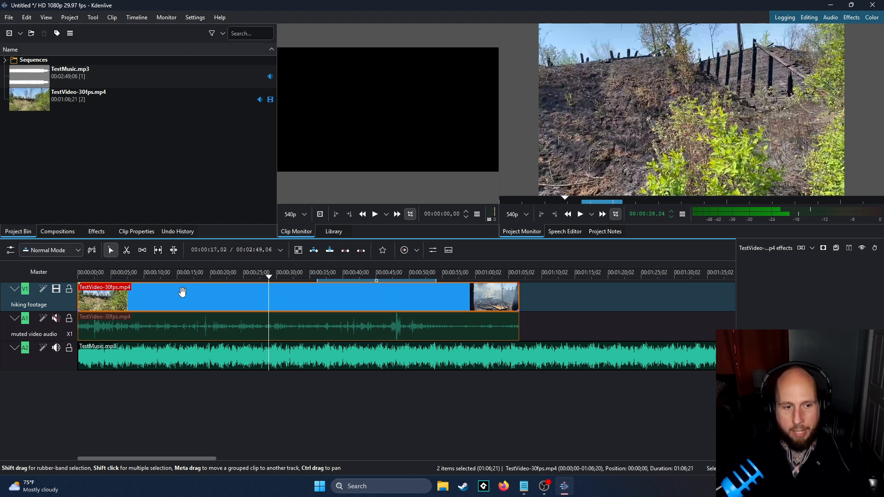
pyautogui.click(127, 252)
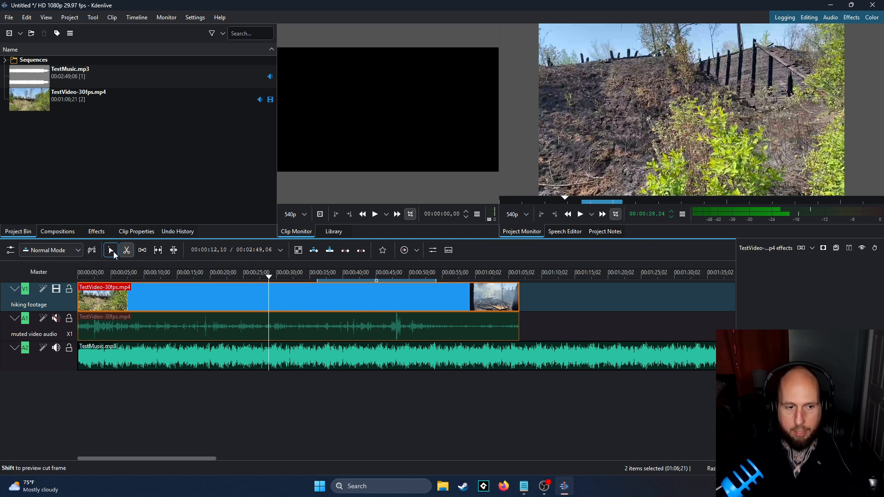
pyautogui.press('s')
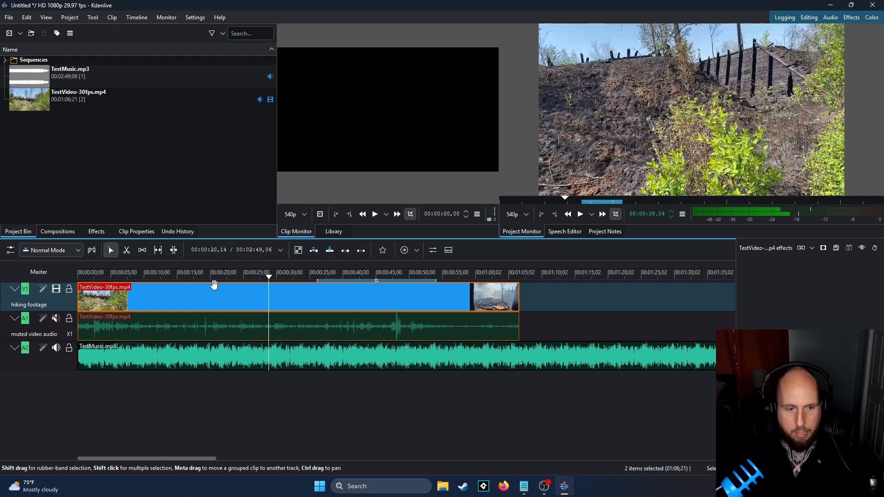
pyautogui.click(127, 251)
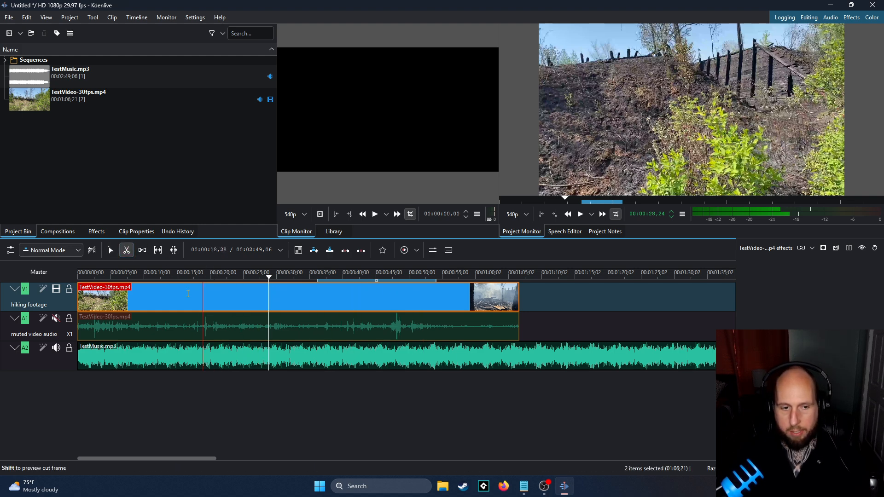
pyautogui.click(308, 295)
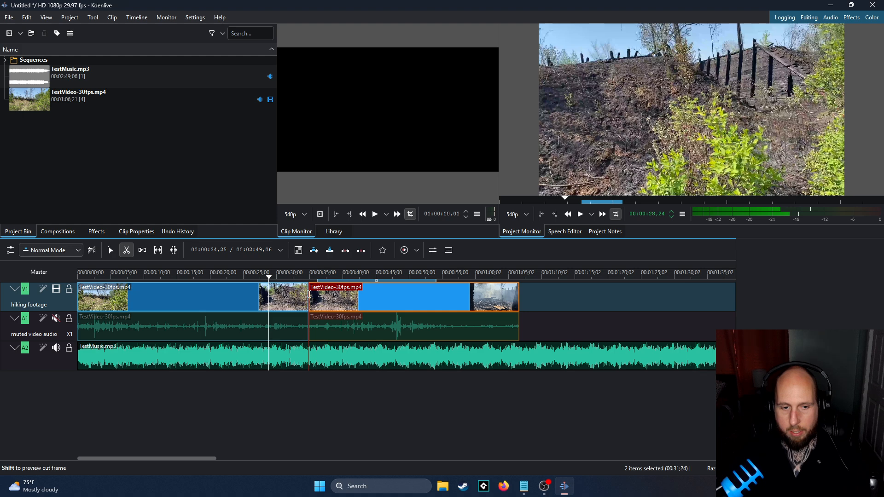
pyautogui.click(179, 297)
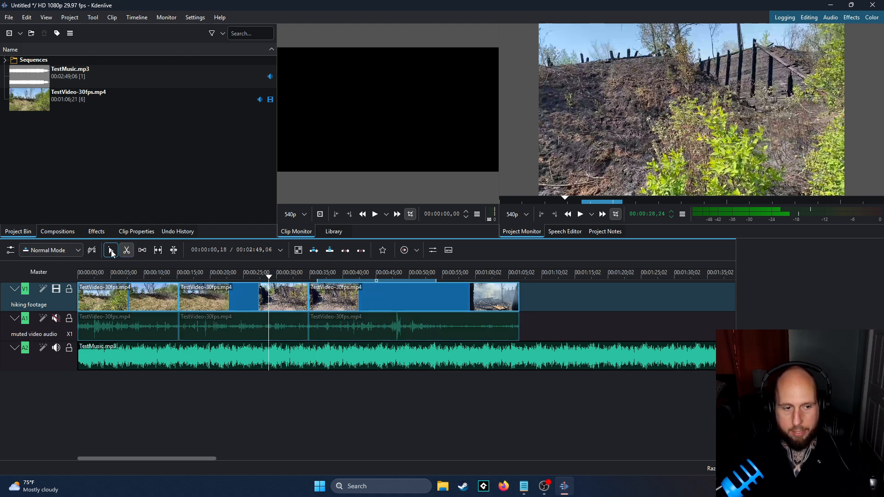
# - Spread the cut video pieces apart, moving the last to start at about 00:00:48 and the middle one to about 00:00:23
pyautogui.click(111, 250)
pyautogui.moveTo(466, 302); pyautogui.dragTo(487, 295)
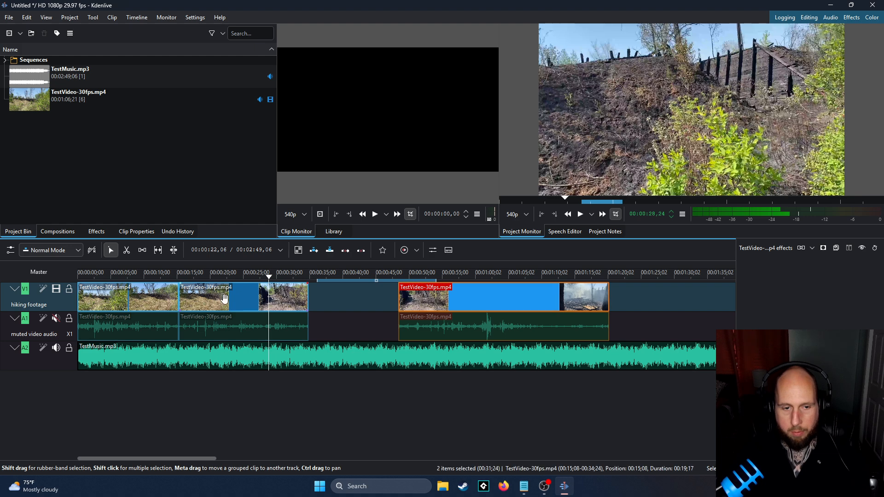
pyautogui.moveTo(224, 298); pyautogui.dragTo(277, 298)
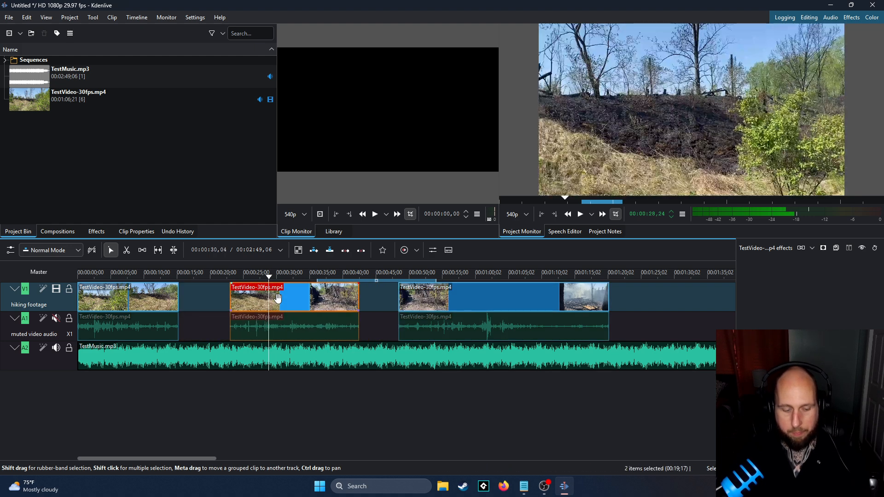
# - Undo both clip moves and both cuts on the video clip
pyautogui.hotkey('ctrl', 'z')
pyautogui.hotkey('ctrl', 'z')
pyautogui.hotkey('ctrl', 'z')
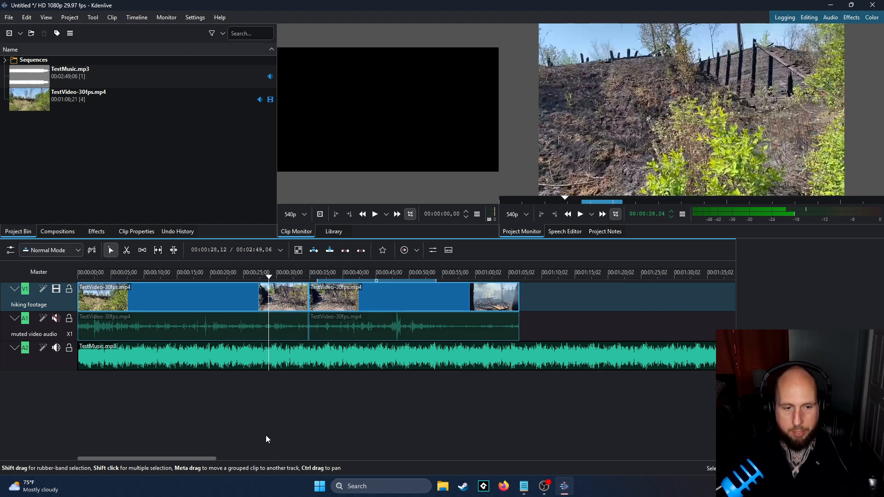
pyautogui.hotkey('ctrl', 'z')
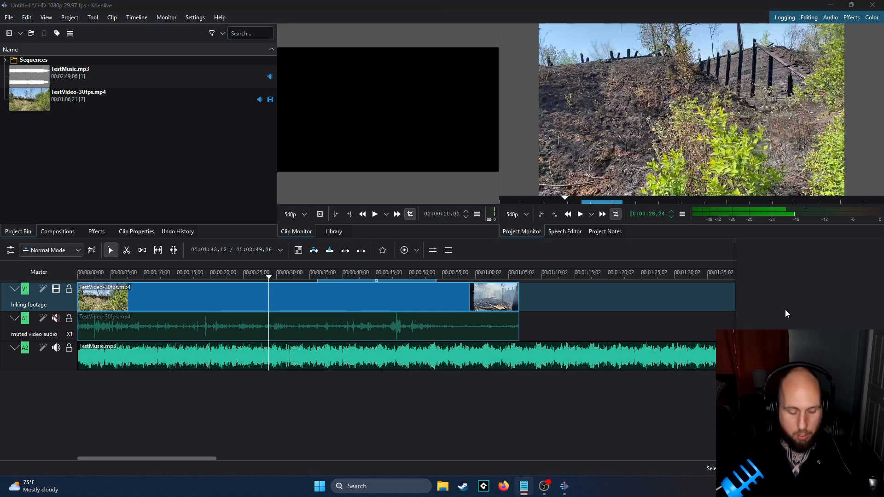
# - Try cutting the selected TestVideo-30fps.mp4 clip at the playhead at 00:00:28,24, and undo the cut
pyautogui.click(120, 296)
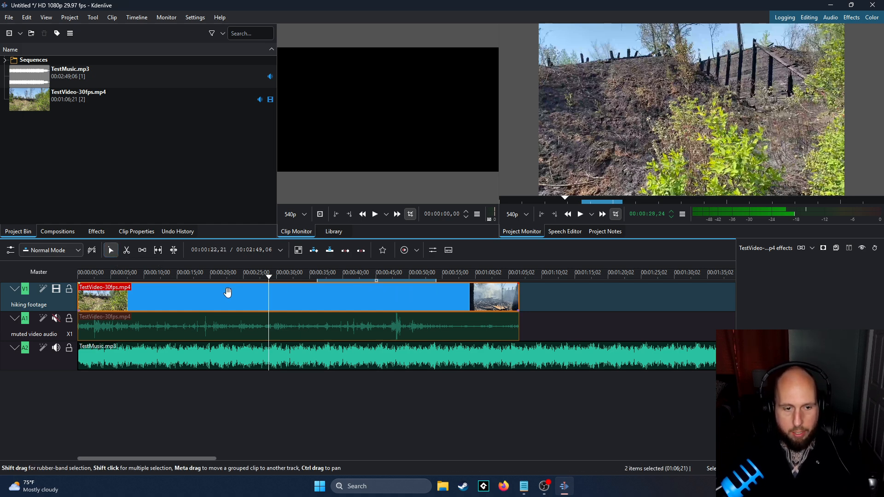
pyautogui.hotkey('shift', 'r')
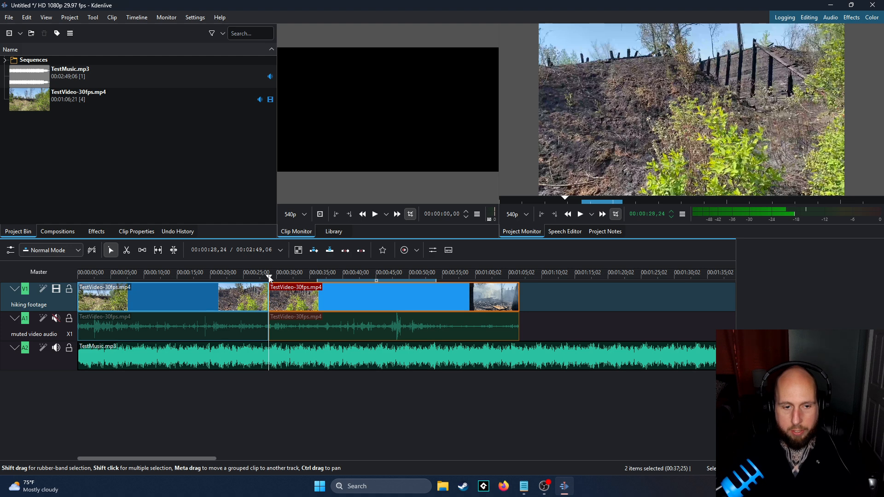
pyautogui.hotkey('ctrl', 'z')
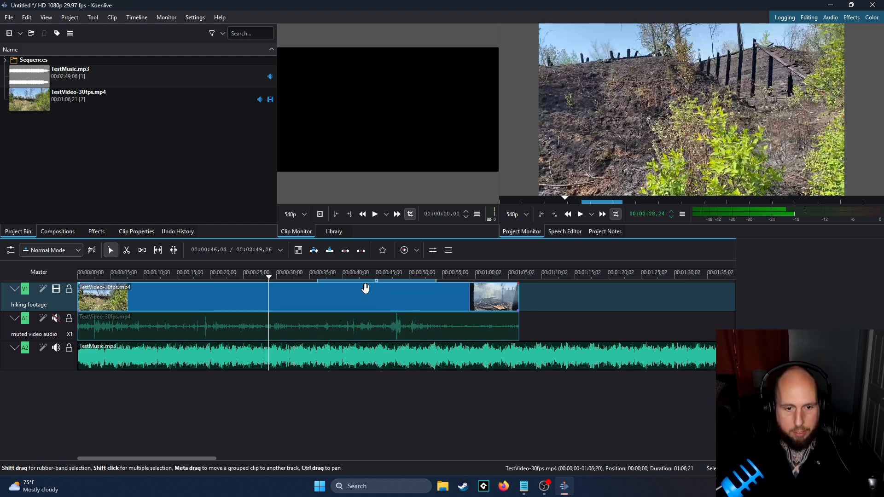
# - Cut the TestVideo-30fps.mp4 clip at the playhead at 00:00:16,22, 00:00:38,12 and about 00:00:57
pyautogui.click(189, 276)
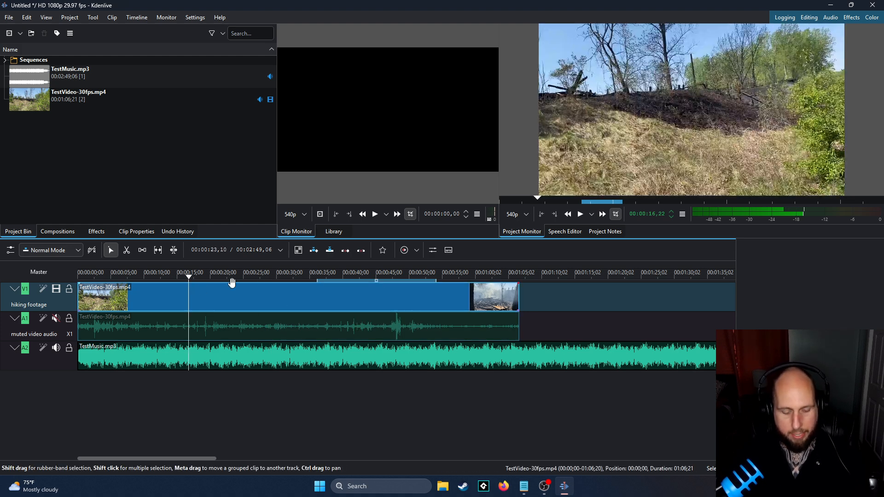
pyautogui.hotkey('shift', 'r')
pyautogui.click(332, 275)
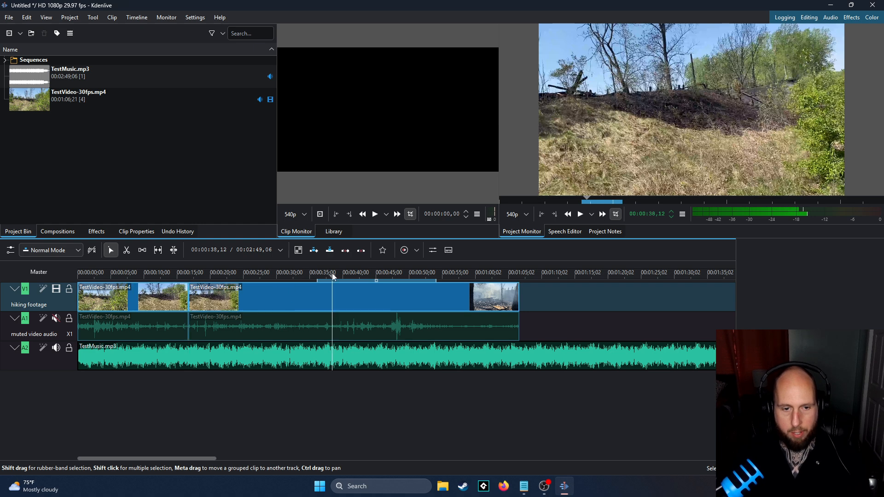
pyautogui.hotkey('shift', 'r')
pyautogui.click(455, 275)
pyautogui.hotkey('shift', 'r')
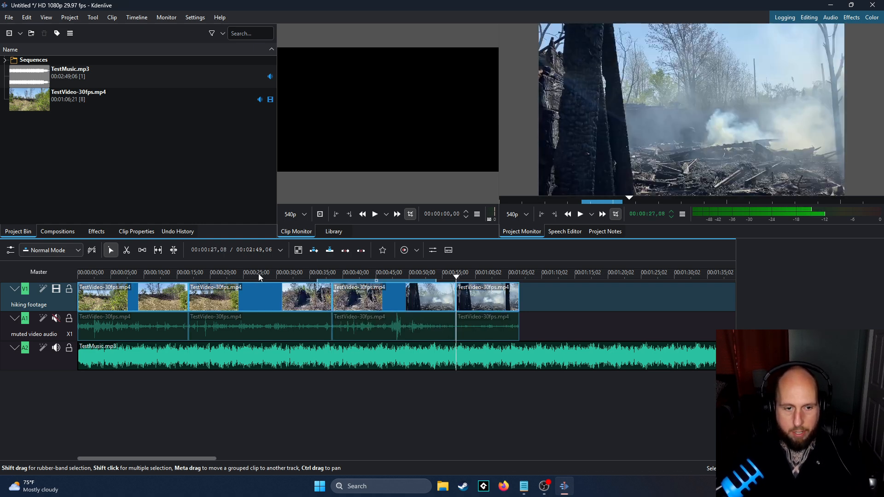
# - Make three more playhead cuts in the video clip, at 00:00:27,08, 00:00:42,15 and 00:00:06,01
pyautogui.click(258, 274)
pyautogui.hotkey('shift', 'r')
pyautogui.click(359, 277)
pyautogui.hotkey('shift', 'r')
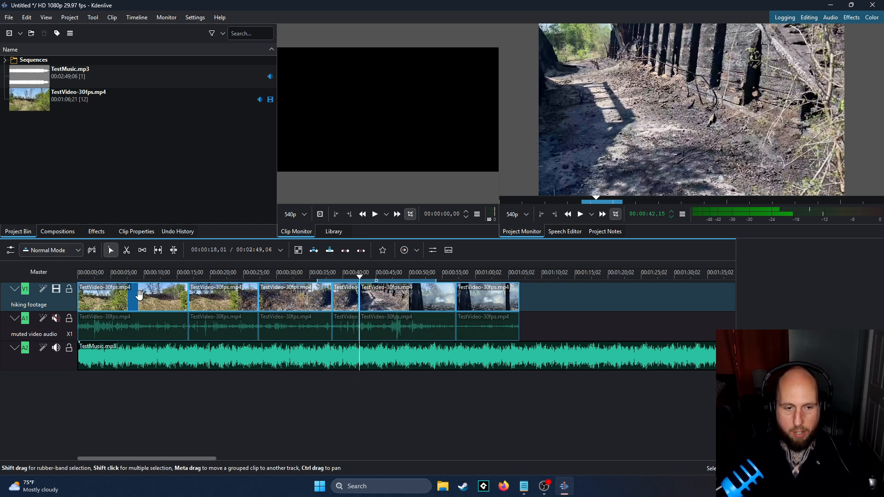
pyautogui.click(117, 274)
pyautogui.hotkey('shift', 'r')
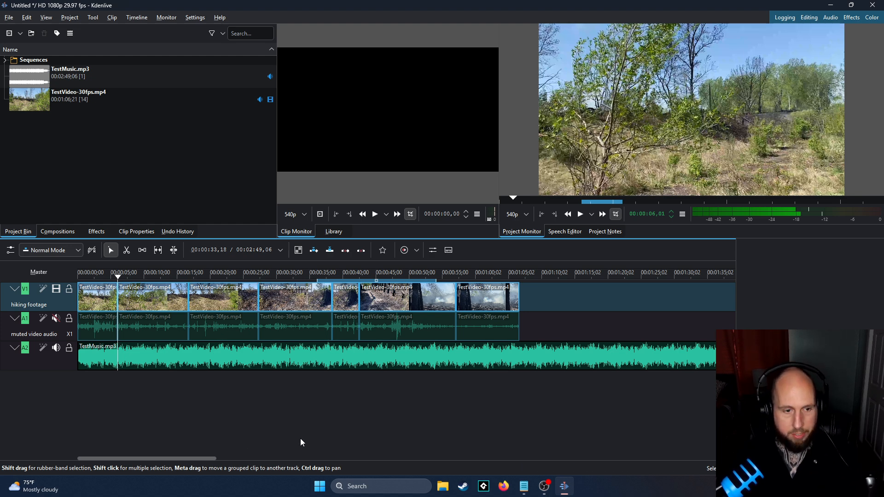
# - Jump the playhead back and forth through the snap points between the cut video pieces to demonstrate timeline navigation
pyautogui.hotkey('alt', 'Left')
pyautogui.hotkey('alt', 'Right')
pyautogui.hotkey('alt', 'Right')
pyautogui.hotkey('alt', 'Right')
pyautogui.hotkey('alt', 'Right')
pyautogui.hotkey('alt', 'Right')
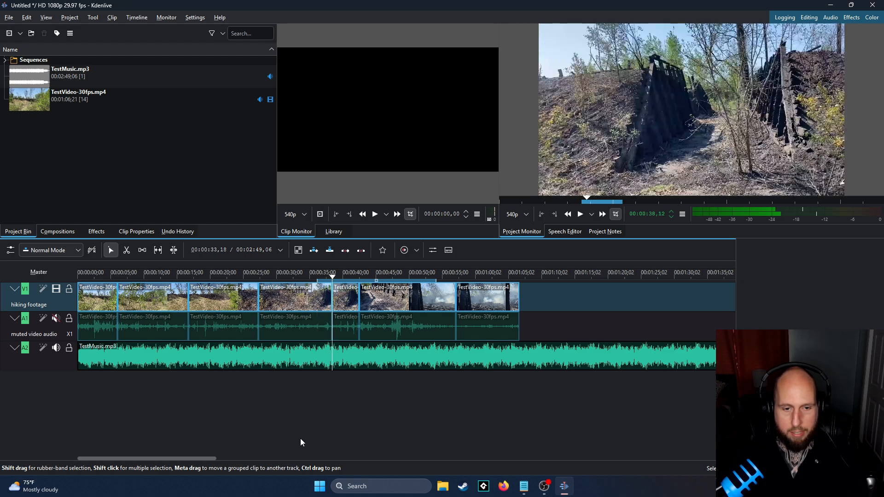
pyautogui.hotkey('alt', 'Right')
pyautogui.hotkey('alt', 'Right')
pyautogui.hotkey('alt', 'Right')
pyautogui.hotkey('alt', 'Right')
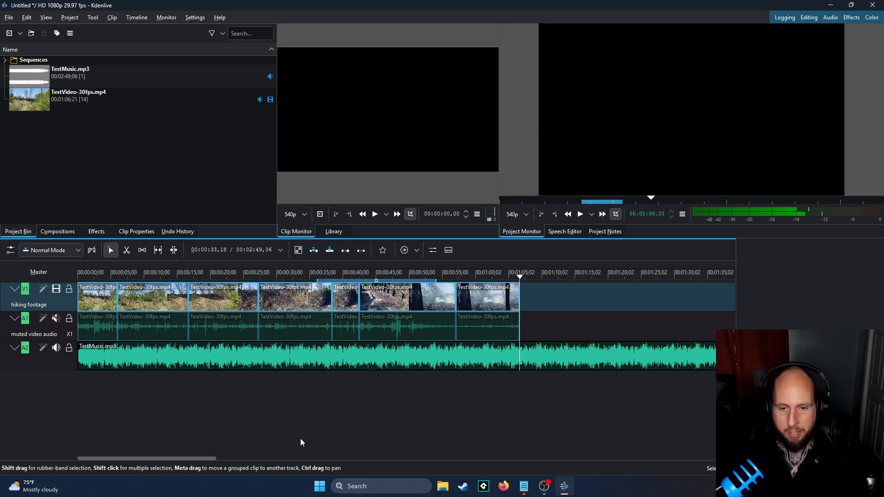
pyautogui.hotkey('alt', 'Left')
pyautogui.hotkey('alt', 'Left')
pyautogui.hotkey('alt', 'Left')
pyautogui.hotkey('alt', 'Left')
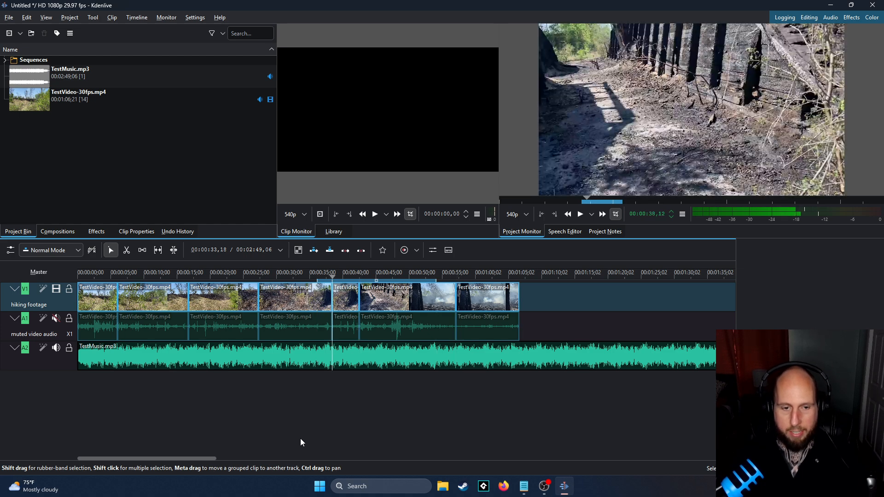
pyautogui.hotkey('alt', 'Left')
pyautogui.hotkey('alt', 'Left')
pyautogui.hotkey('alt', 'Left')
pyautogui.hotkey('alt', 'Left')
pyautogui.hotkey('alt', 'Right')
pyautogui.hotkey('alt', 'Right')
pyautogui.hotkey('alt', 'Right')
pyautogui.hotkey('alt', 'Right')
pyautogui.hotkey('alt', 'Right')
pyautogui.hotkey('alt', 'Right')
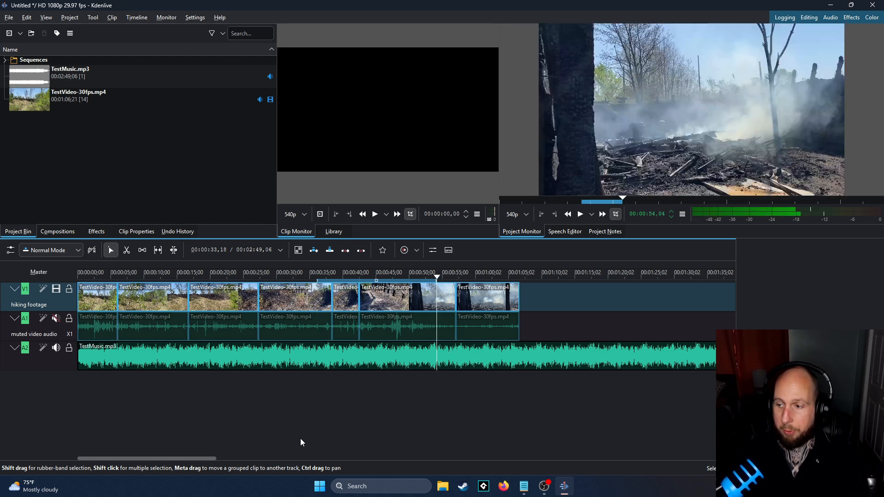
pyautogui.hotkey('alt', 'Left')
pyautogui.hotkey('alt', 'Left')
pyautogui.hotkey('alt', 'Left')
pyautogui.hotkey('alt', 'Left')
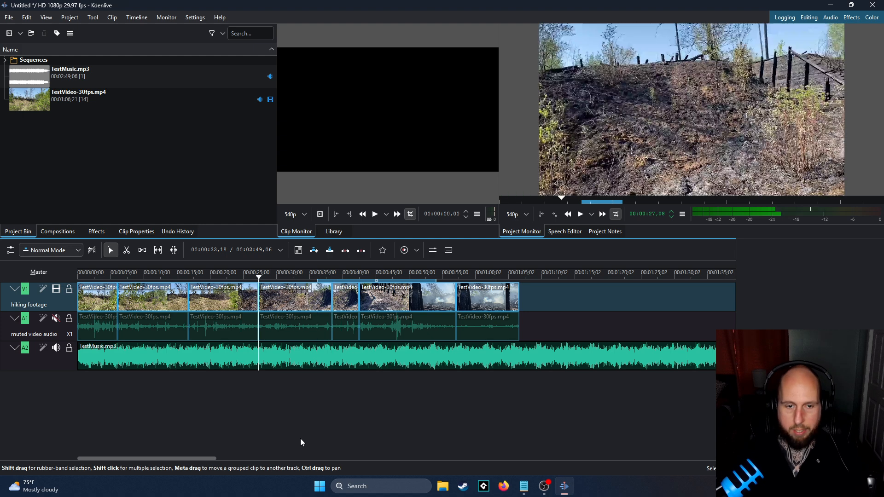
pyautogui.hotkey('alt', 'Left')
# - Undo all six cuts on the TestVideo-30fps.mp4 clip
pyautogui.hotkey('ctrl', 'z')
pyautogui.hotkey('ctrl', 'z')
pyautogui.hotkey('ctrl', 'z')
pyautogui.hotkey('ctrl', 'z')
pyautogui.hotkey('ctrl', 'z')
pyautogui.hotkey('ctrl', 'z')
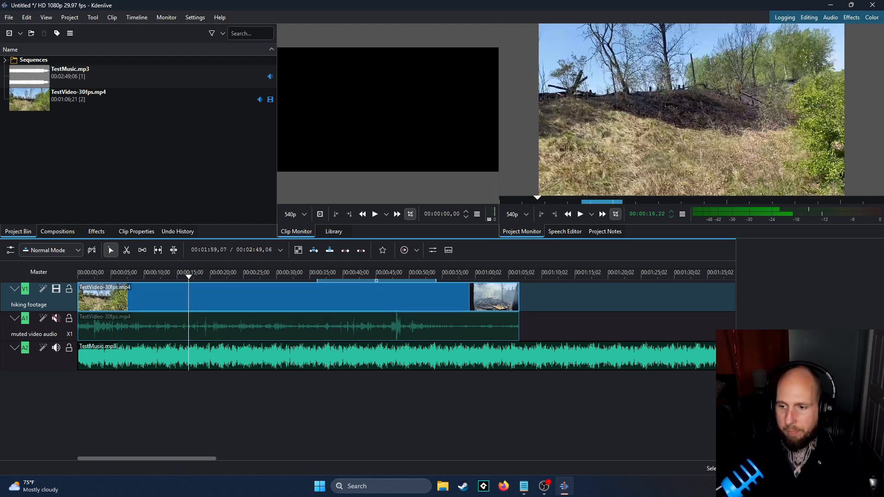
# - Mute the music track A2 and cut the video clip at the playhead at 00:00:12,27
pyautogui.hotkey('alt', 'Tab')
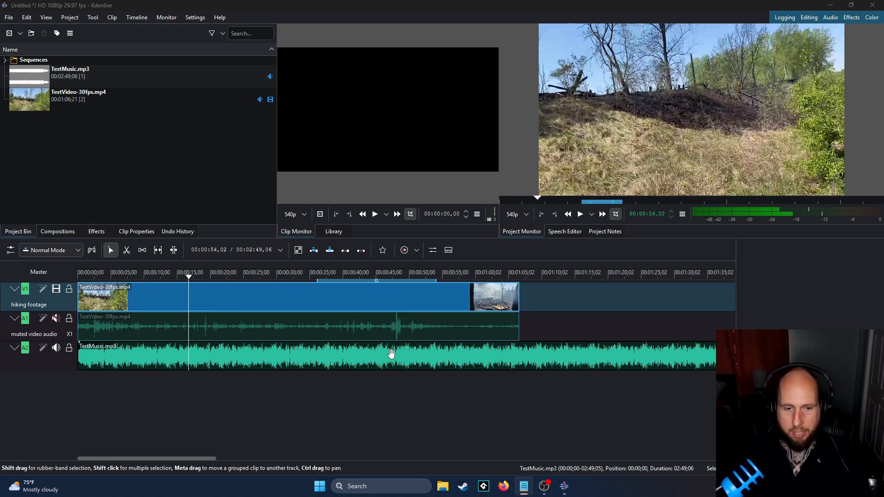
pyautogui.click(91, 276)
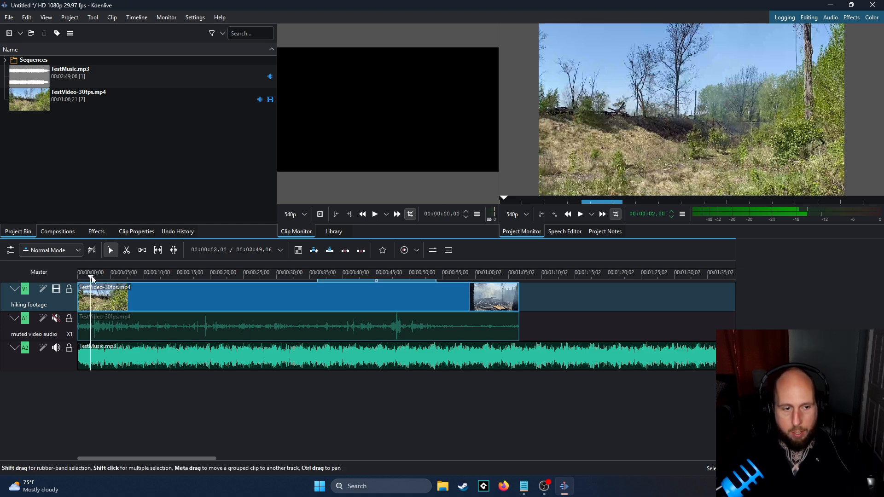
pyautogui.moveTo(92, 278); pyautogui.dragTo(164, 274)
pyautogui.click(55, 347)
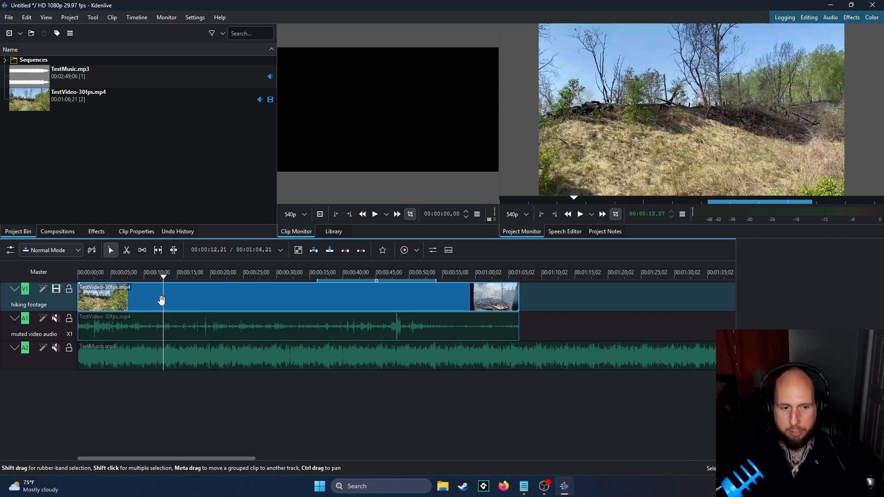
pyautogui.hotkey('shift', 'r')
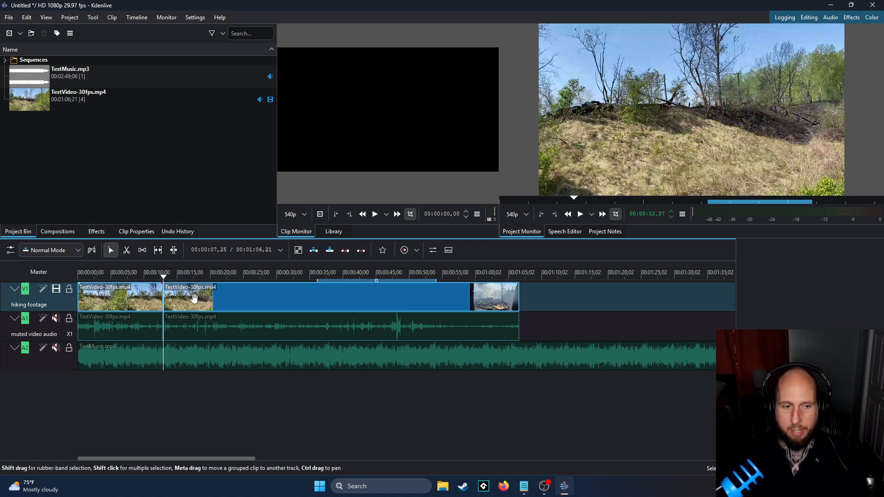
# - Delete the first piece of the cut video clip and move the remaining piece to the start of the timeline
pyautogui.click(147, 304)
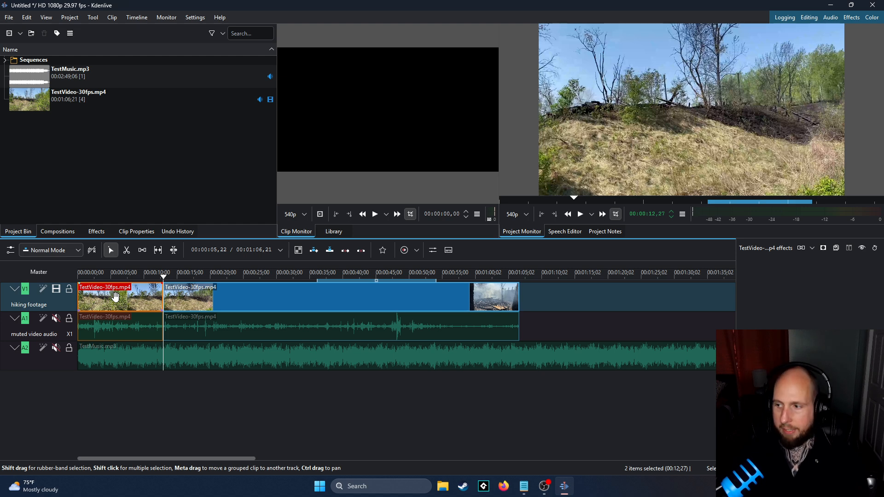
pyautogui.rightClick(132, 301)
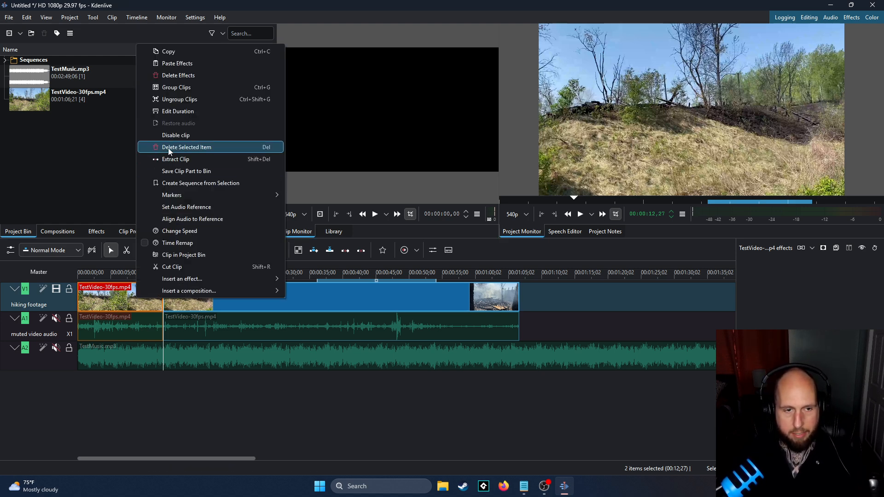
pyautogui.click(99, 303)
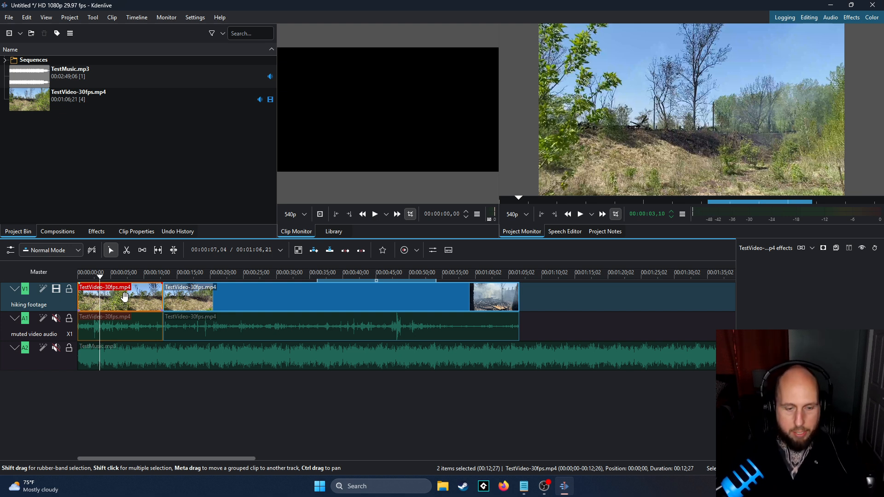
pyautogui.press('Delete')
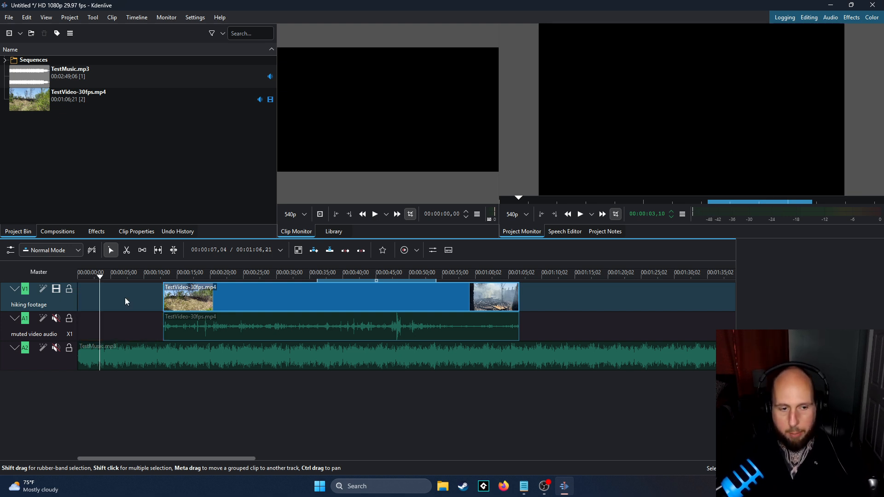
pyautogui.click(223, 301)
pyautogui.moveTo(235, 299); pyautogui.dragTo(155, 300)
pyautogui.moveTo(152, 299); pyautogui.dragTo(152, 300)
# - Shift the timeline zone earlier, resize it to 00:00:09;20, and return the video clip to the timeline start
pyautogui.click(406, 280)
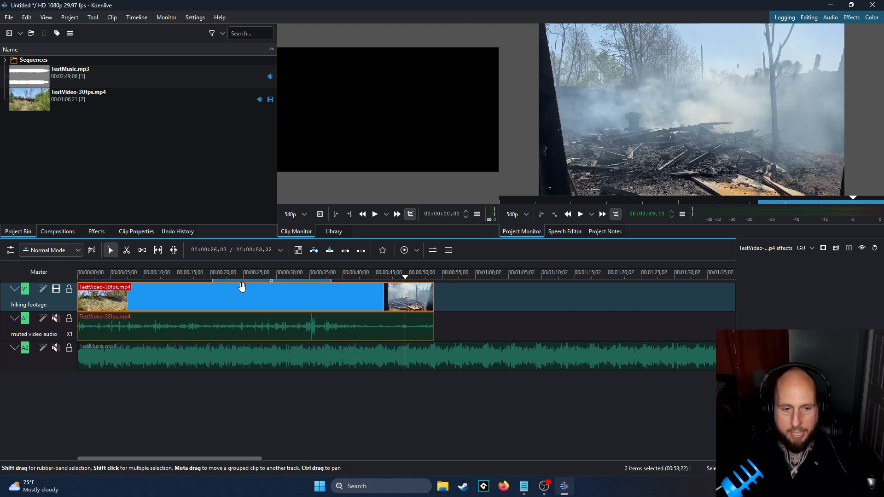
pyautogui.moveTo(381, 283); pyautogui.dragTo(299, 294)
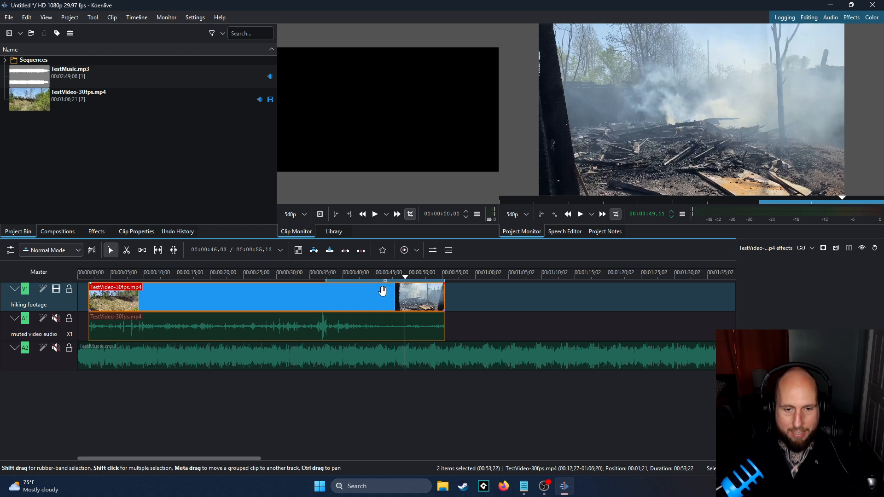
pyautogui.moveTo(326, 279); pyautogui.dragTo(272, 279)
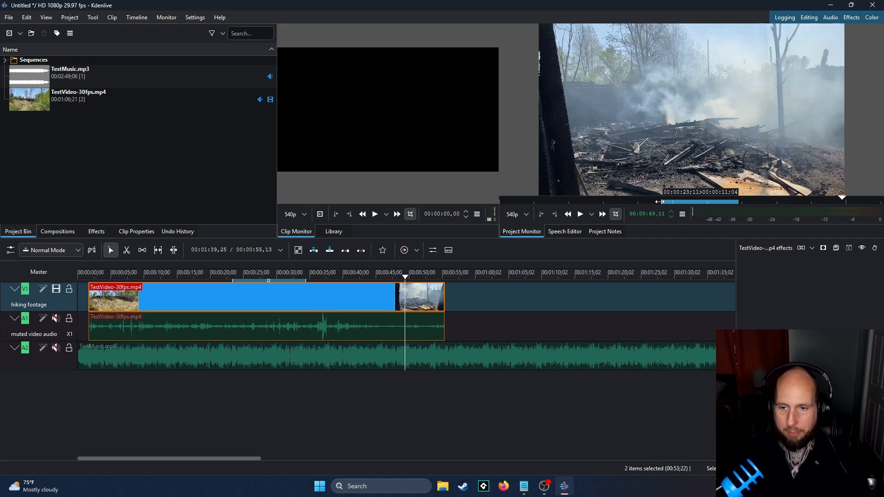
pyautogui.moveTo(689, 200)
pyautogui.mouseDown()
pyautogui.moveTo(670, 200)
pyautogui.moveTo(698, 199)
pyautogui.moveTo(671, 201)
pyautogui.moveTo(682, 200)
pyautogui.mouseUp()
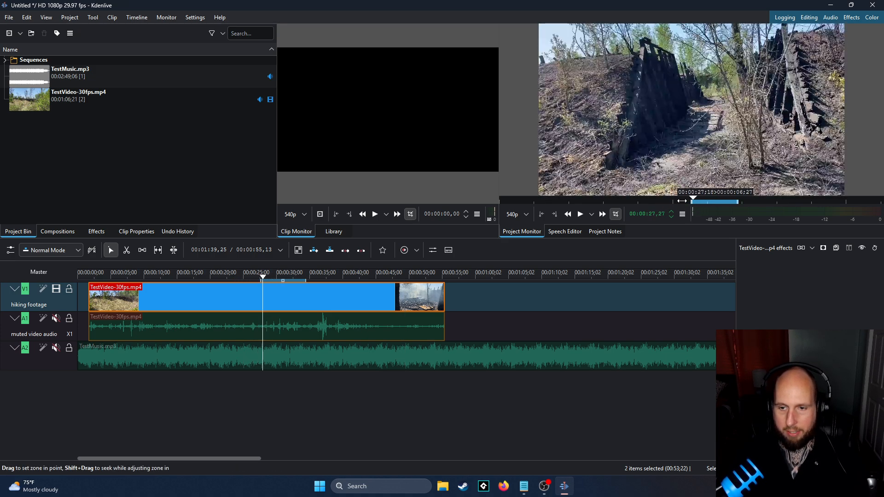
pyautogui.moveTo(291, 302)
pyautogui.mouseDown()
pyautogui.moveTo(306, 300)
pyautogui.moveTo(280, 299)
pyautogui.mouseUp()
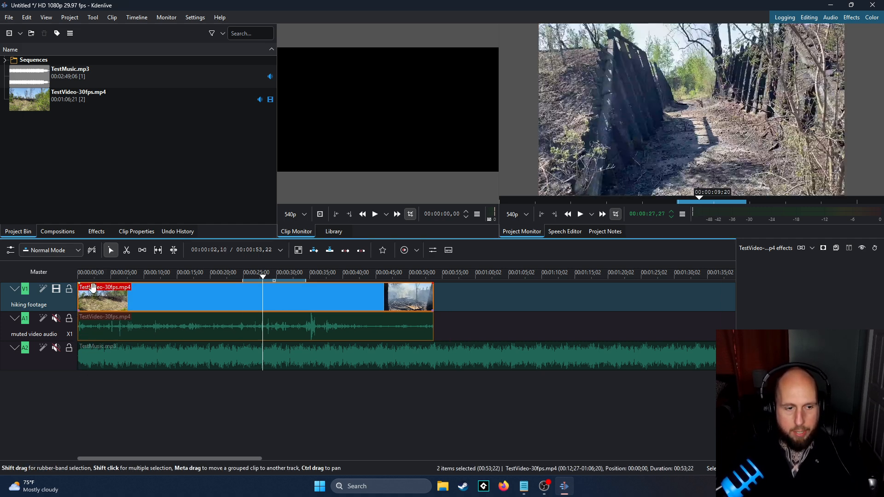
# - Cut the section between 00:00:05,29 and 00:00:12,00 out of the video clip and close the gap with the last piece
pyautogui.click(101, 276)
pyautogui.moveTo(97, 277); pyautogui.dragTo(118, 277)
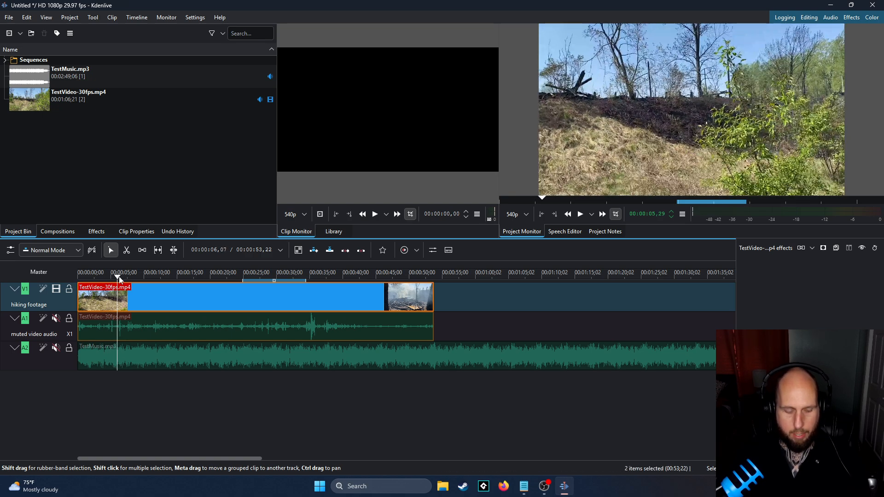
pyautogui.hotkey('shift', 'r')
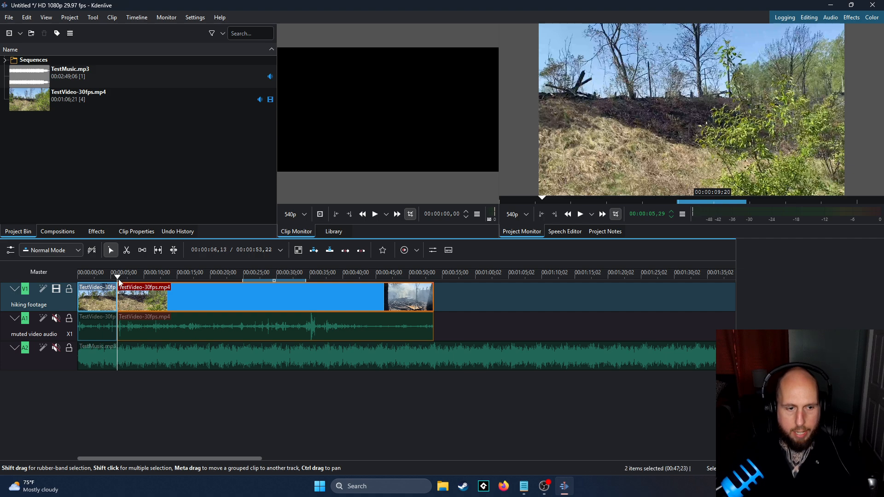
pyautogui.click(121, 278)
pyautogui.moveTo(124, 279); pyautogui.dragTo(161, 285)
pyautogui.hotkey('shift', 'r')
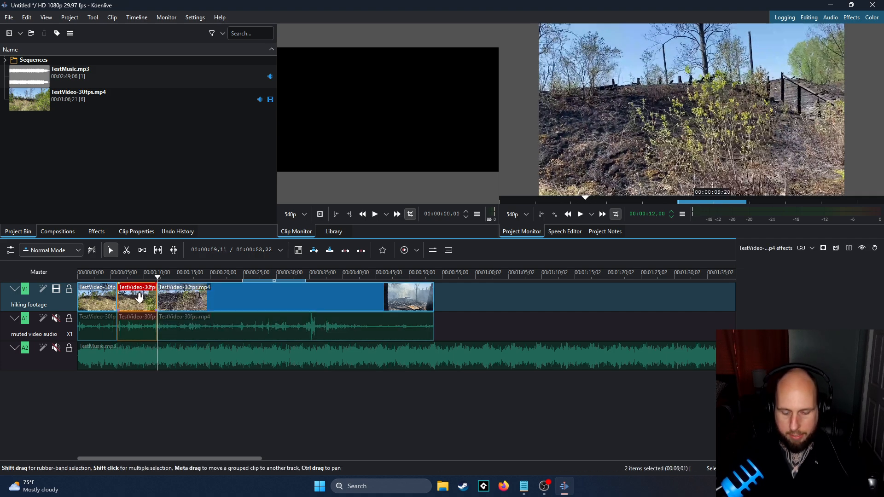
pyautogui.press('Delete')
pyautogui.moveTo(213, 297); pyautogui.dragTo(162, 278)
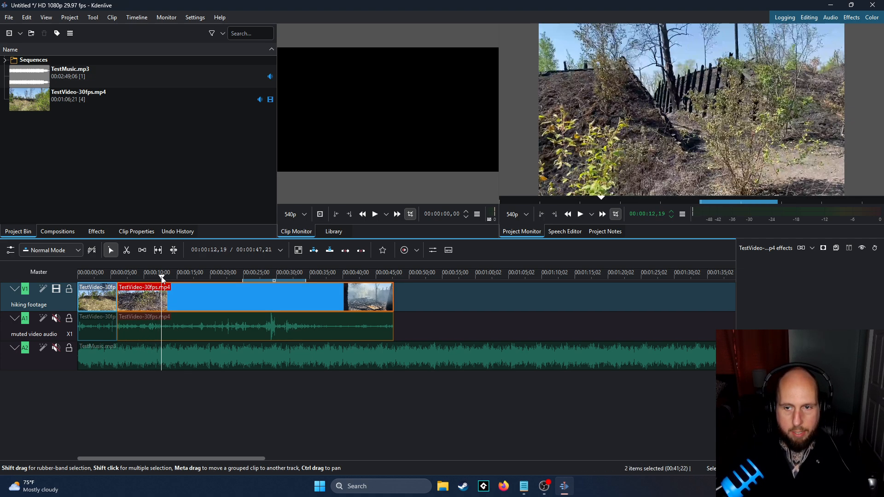
# - Cut the last video piece at 00:00:12,19 and again at 00:00:20,10
pyautogui.hotkey('shift', 'r')
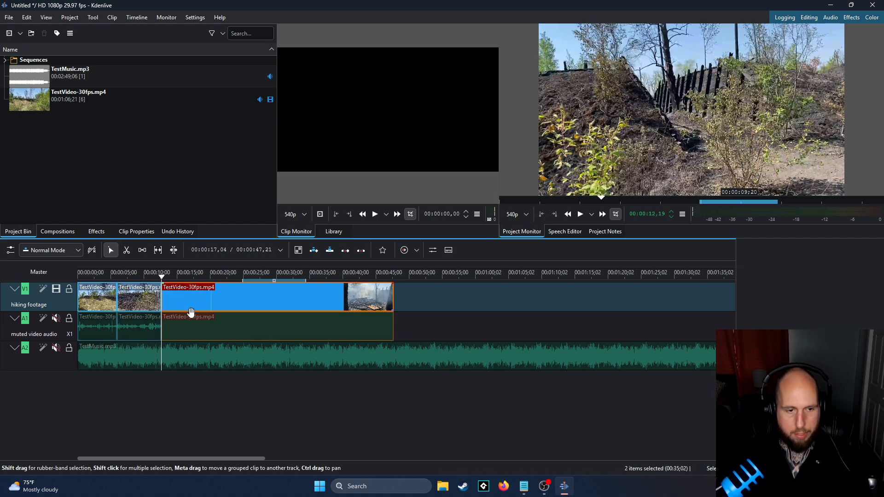
pyautogui.click(202, 302)
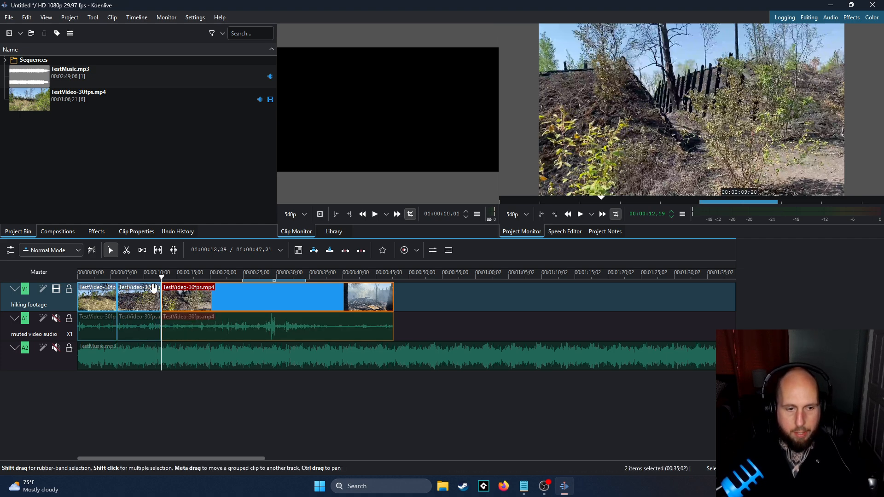
pyautogui.click(166, 276)
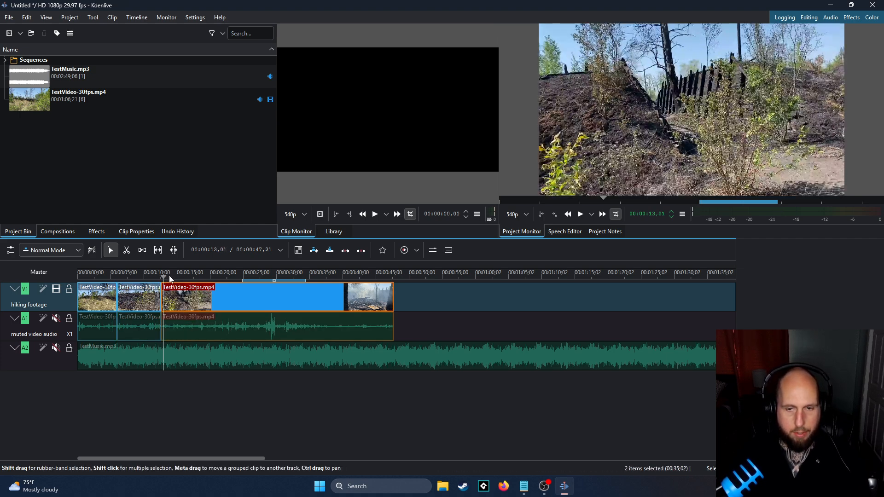
pyautogui.moveTo(169, 275); pyautogui.dragTo(212, 278)
pyautogui.hotkey('shift', 'r')
pyautogui.click(213, 294)
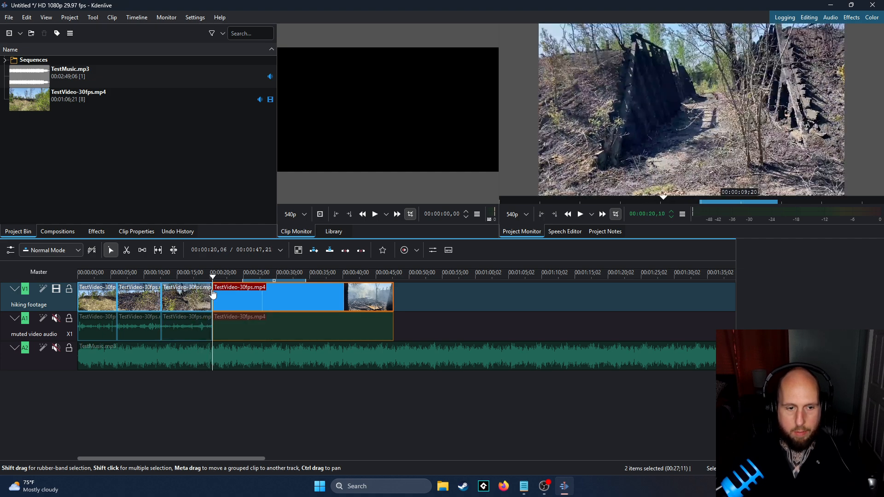
# - Delete the video piece between 00:00:12,19 and 00:00:20,10 and move the last piece back to close the gap
pyautogui.click(190, 300)
pyautogui.press('Delete')
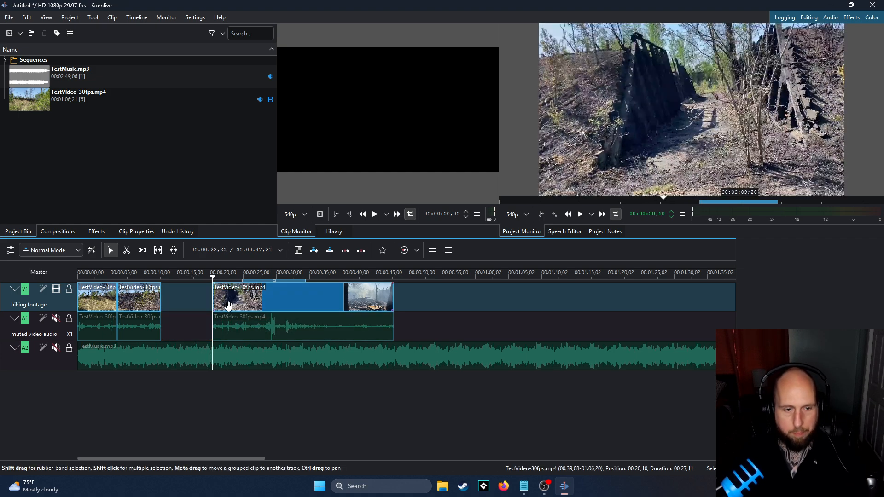
pyautogui.moveTo(225, 300); pyautogui.dragTo(181, 299)
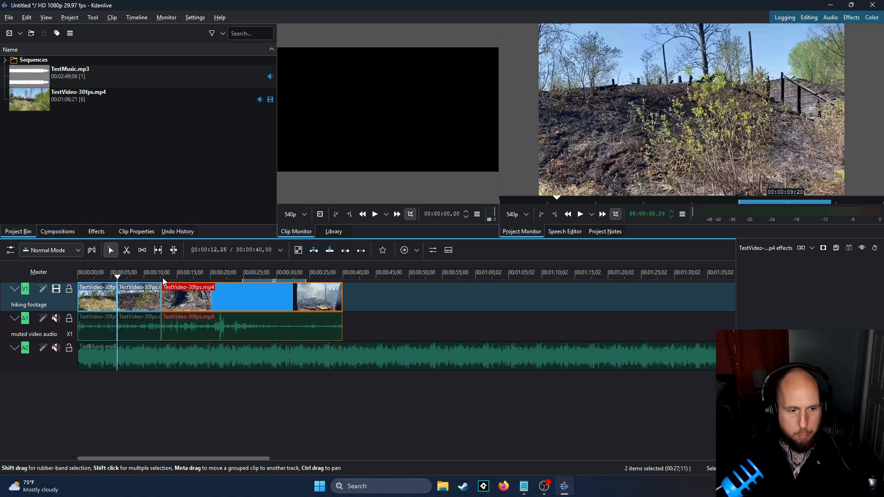
# - Unmute the music track and play the edit from the timeline start, stopping at 00:00:17,06
pyautogui.click(56, 349)
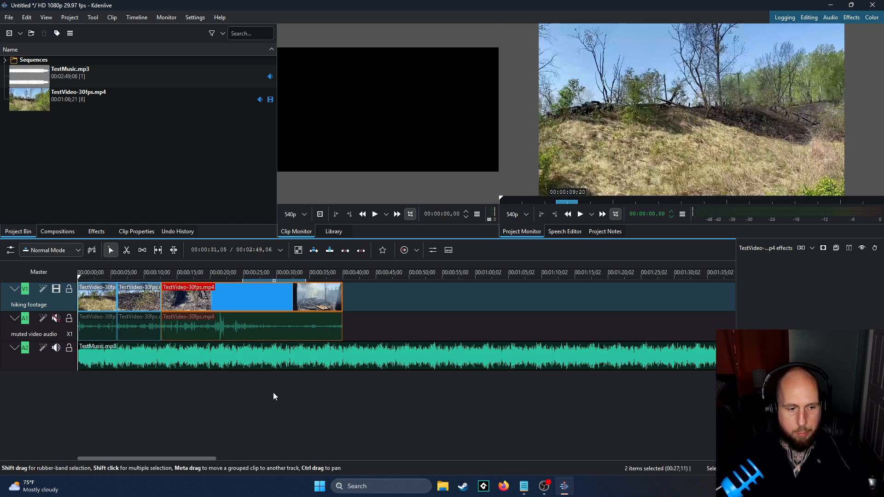
pyautogui.press('space')
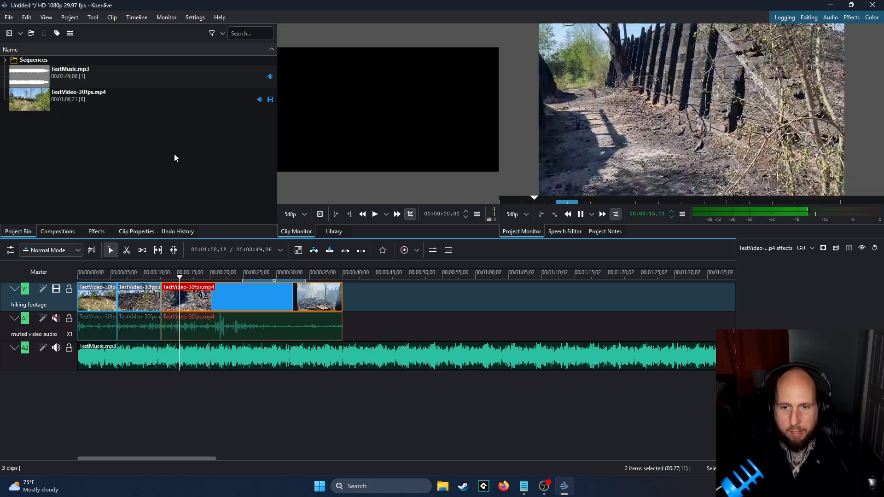
pyautogui.press('space')
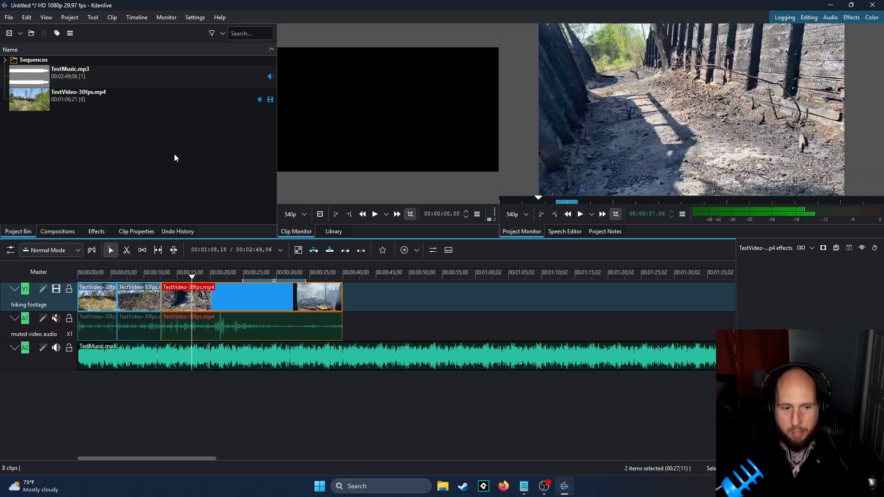
pyautogui.hotkey('alt', 'Tab')
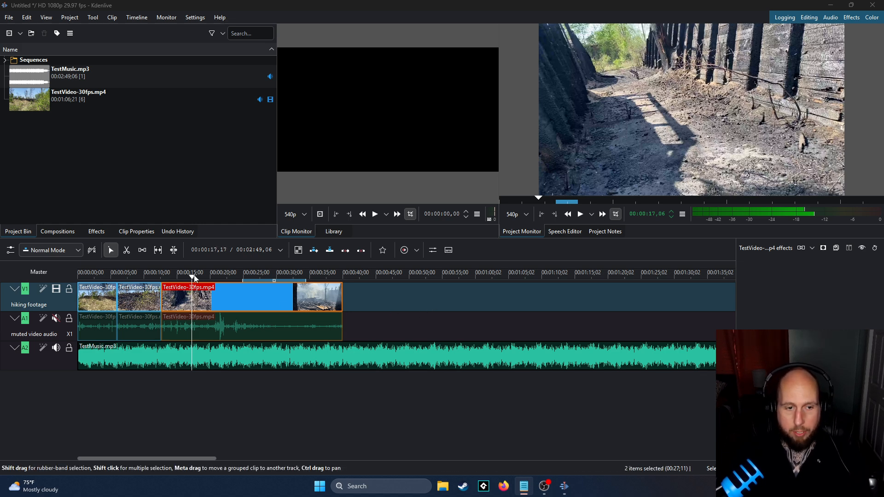
# - Cut the section between 00:00:17,04 and 00:00:24,21 out of the last video piece and close the gap with the remainder
pyautogui.moveTo(193, 279); pyautogui.dragTo(242, 280)
pyautogui.hotkey('shift', 'r')
pyautogui.hotkey('shift', 'r')
pyautogui.click(216, 297)
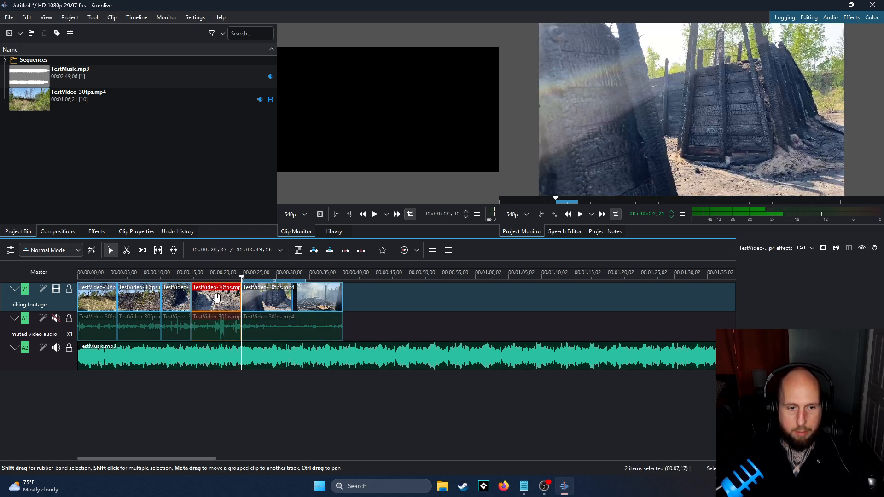
pyautogui.press('Delete')
pyautogui.moveTo(259, 290); pyautogui.dragTo(199, 276)
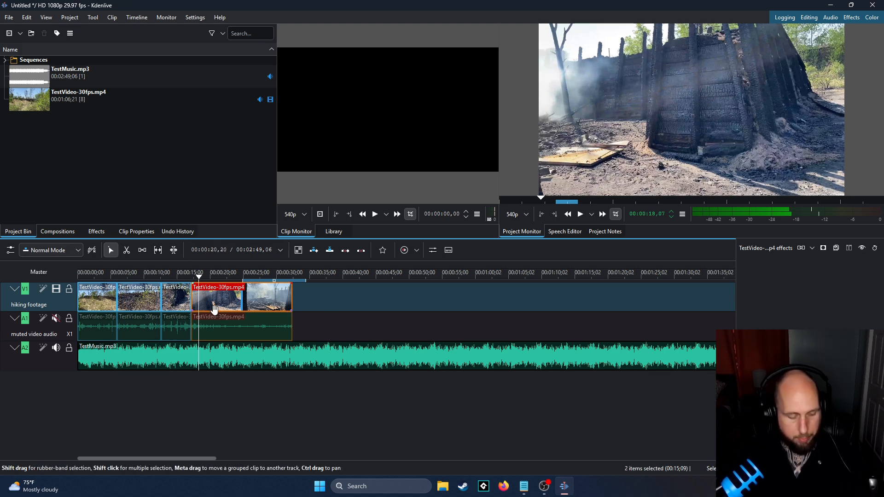
# - Play back the third video piece and examine its footage near the cut to the last piece
pyautogui.scroll(4, 212, 306)
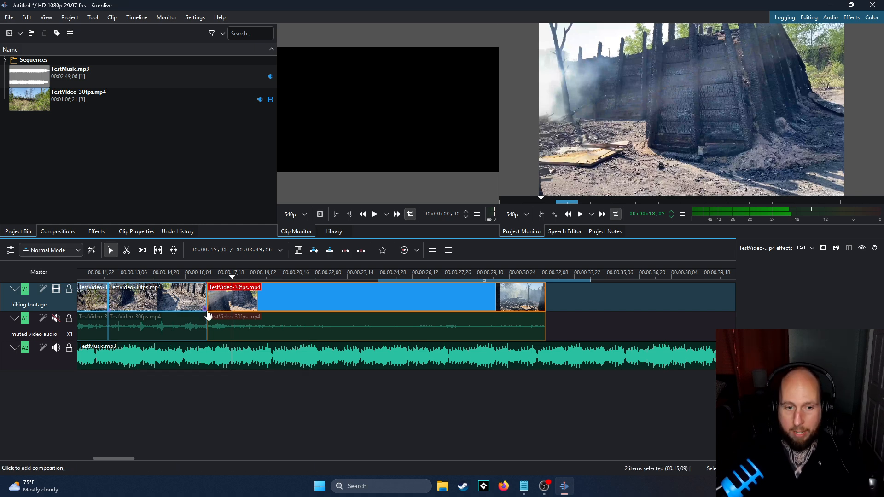
pyautogui.scroll(3, 207, 308)
pyautogui.scroll(-3, 177, 308)
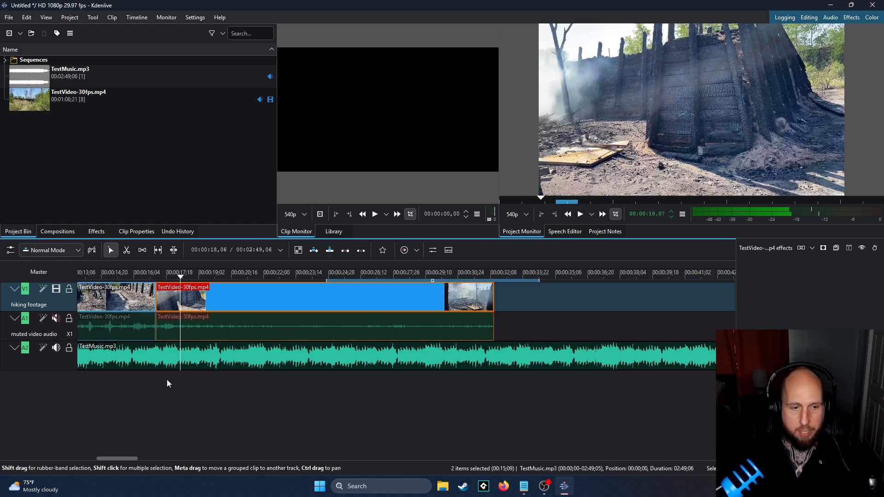
pyautogui.moveTo(121, 454); pyautogui.dragTo(102, 454)
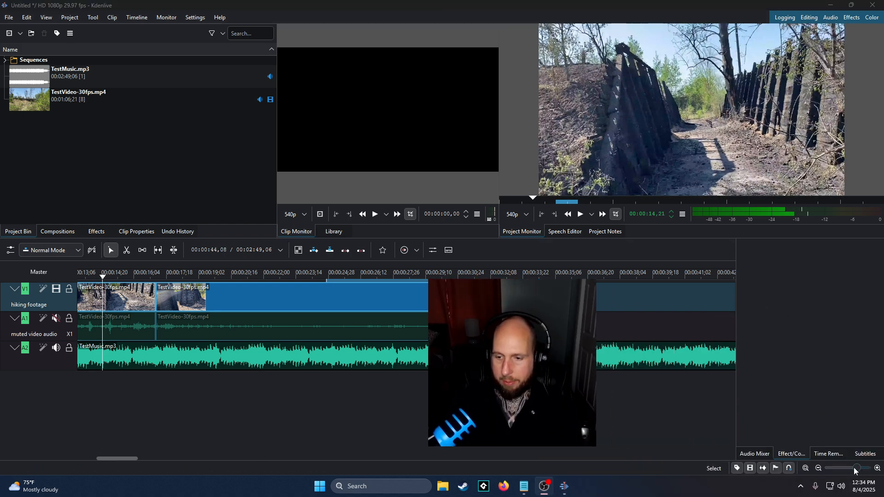
pyautogui.moveTo(855, 469); pyautogui.dragTo(853, 470)
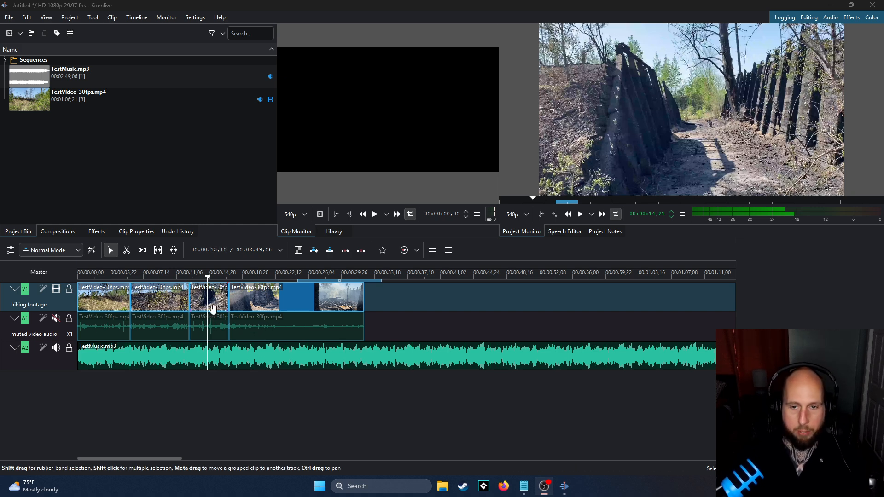
pyautogui.scroll(5, 227, 300)
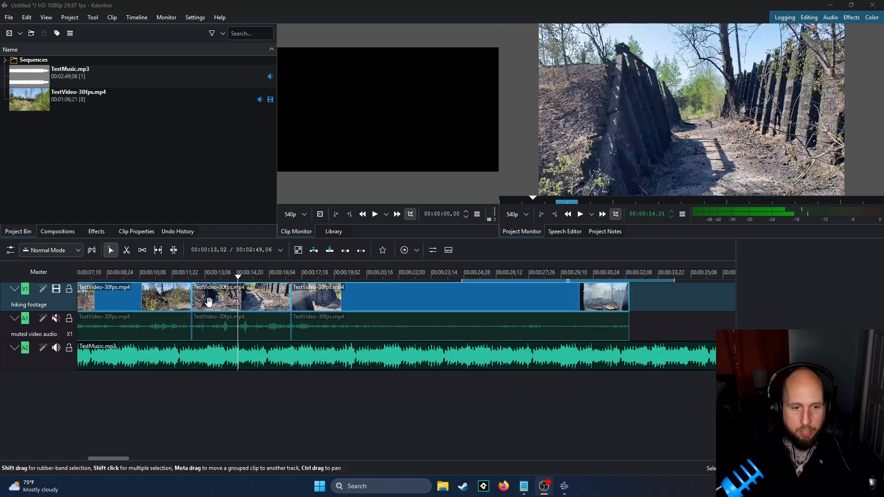
pyautogui.scroll(-2, 244, 306)
pyautogui.scroll(3, 97, 459)
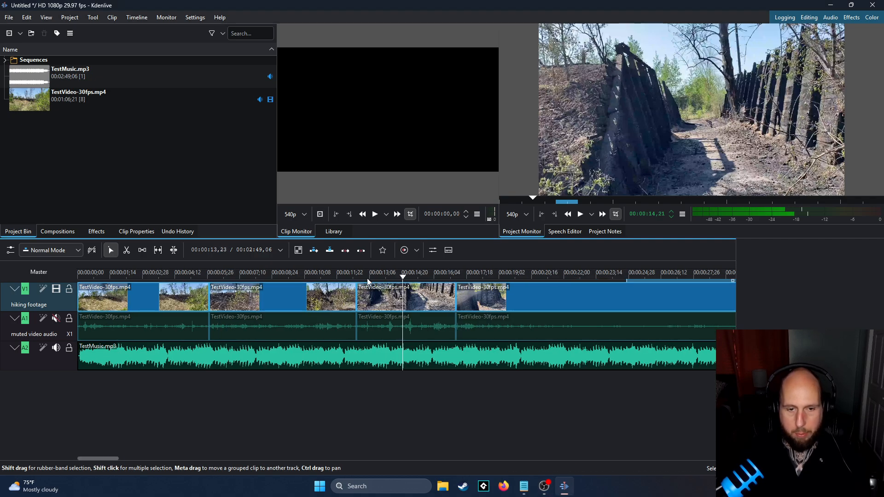
pyautogui.click(348, 273)
pyautogui.press('space')
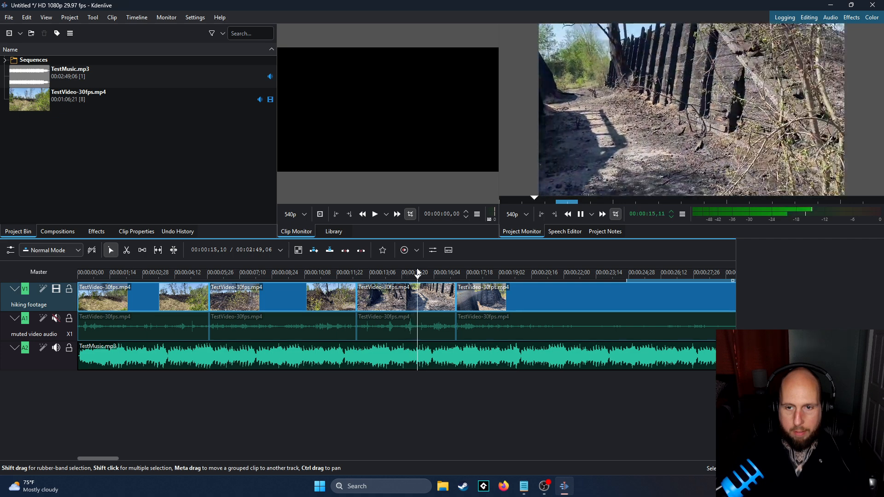
pyautogui.moveTo(424, 279); pyautogui.dragTo(411, 278)
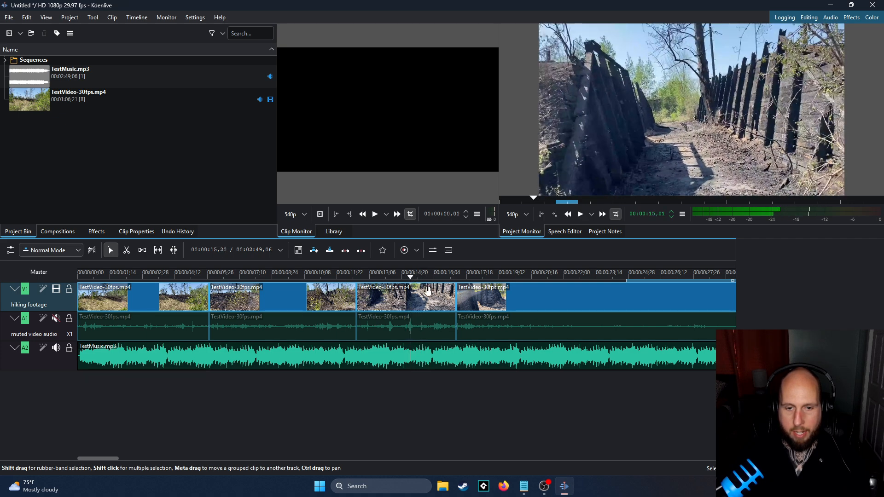
# - Play into the last video piece, split it at 00:00:22,14 and delete the part before the split
pyautogui.click(477, 275)
pyautogui.press('space')
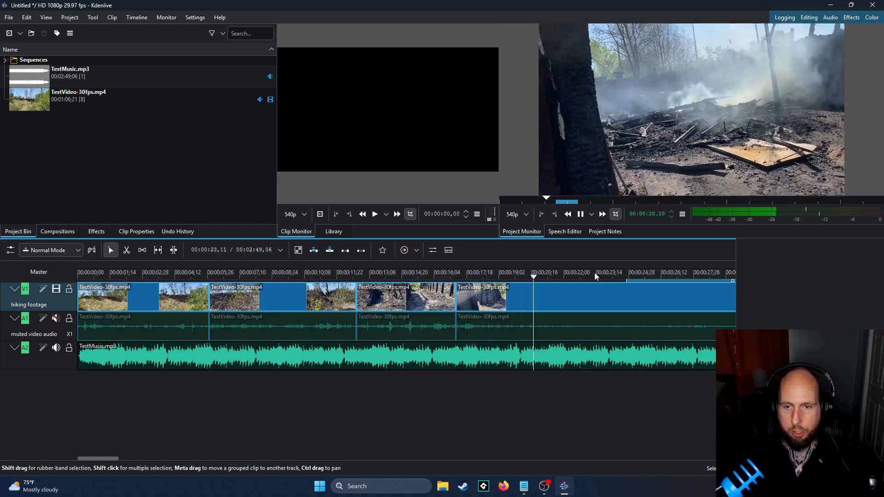
pyautogui.press('space')
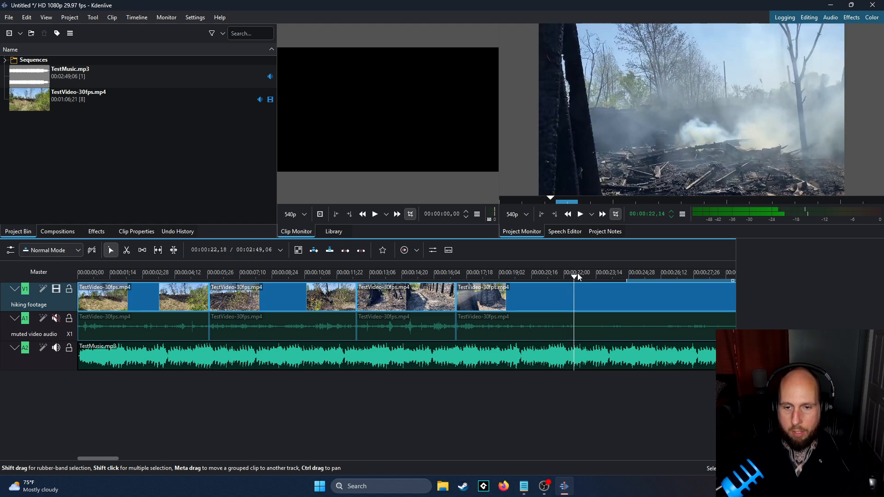
pyautogui.hotkey('shift', 'r')
pyautogui.click(533, 299)
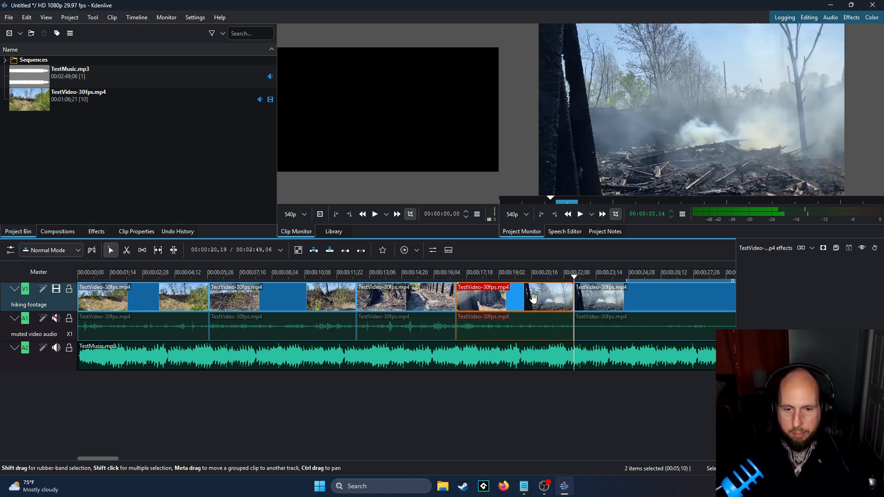
pyautogui.press('Delete')
# - Check the end of the third video piece and move the last piece directly against it at 00:00:17,04
pyautogui.click(419, 300)
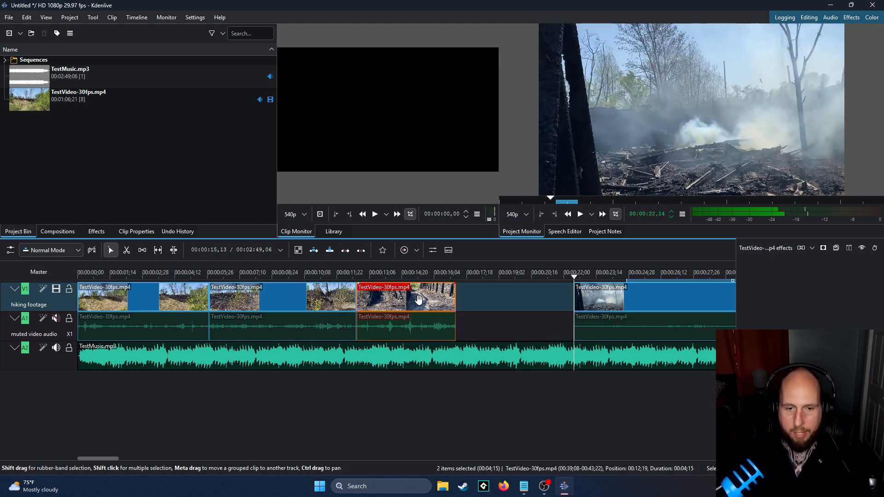
pyautogui.click(438, 276)
pyautogui.press('space')
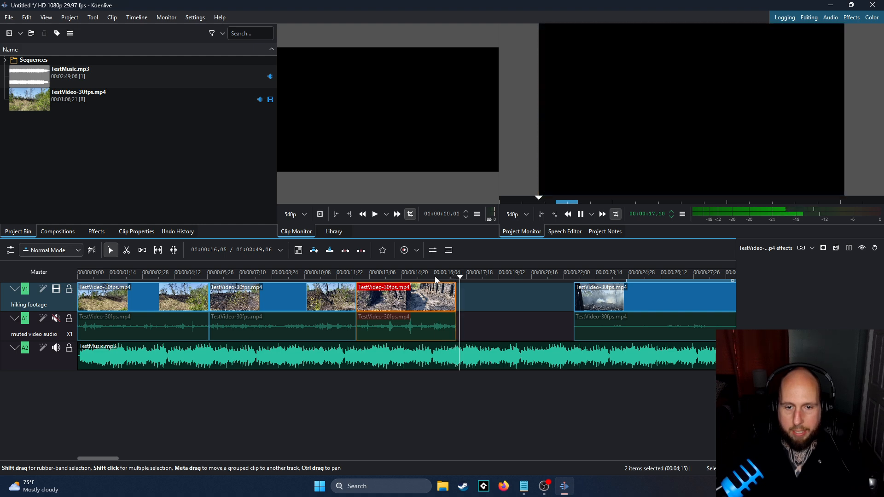
pyautogui.click(427, 276)
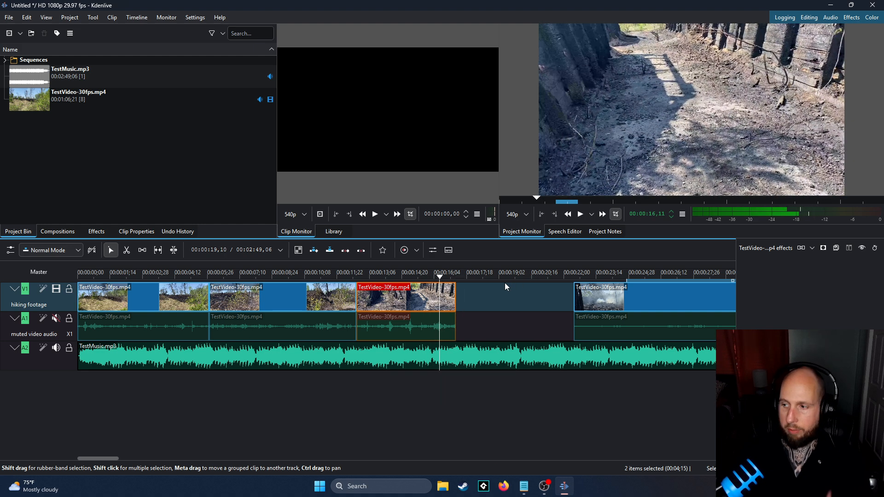
pyautogui.moveTo(604, 297); pyautogui.dragTo(501, 293)
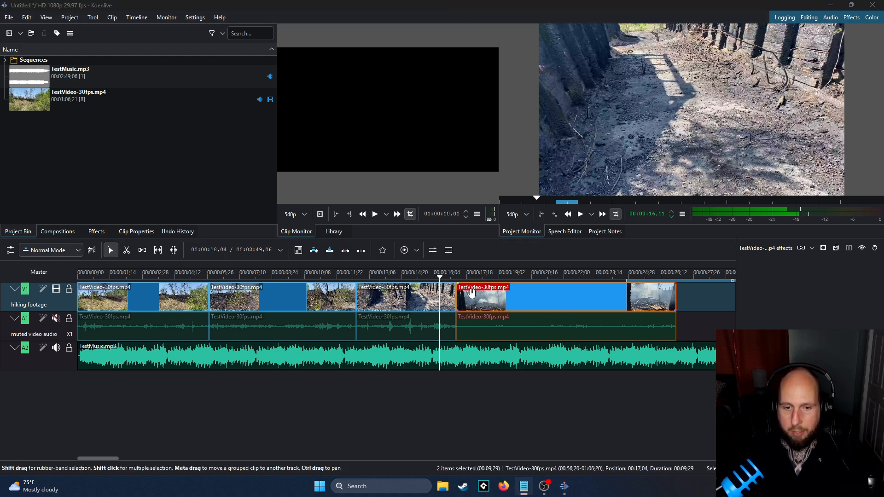
# - Add a mix at the cut between the third and last video pieces and adjust both its ends, starting it at 00:00:16,22
pyautogui.scroll(6, 454, 299)
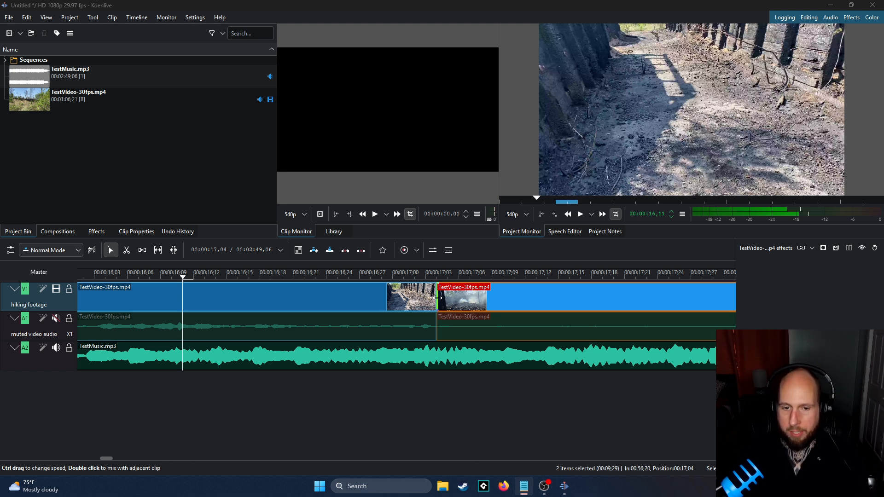
pyautogui.doubleClick(437, 298)
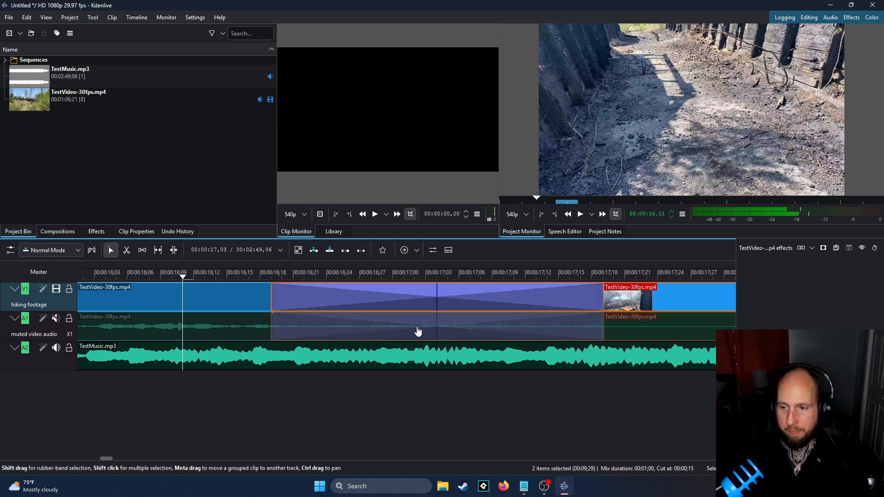
pyautogui.moveTo(277, 295); pyautogui.dragTo(371, 297)
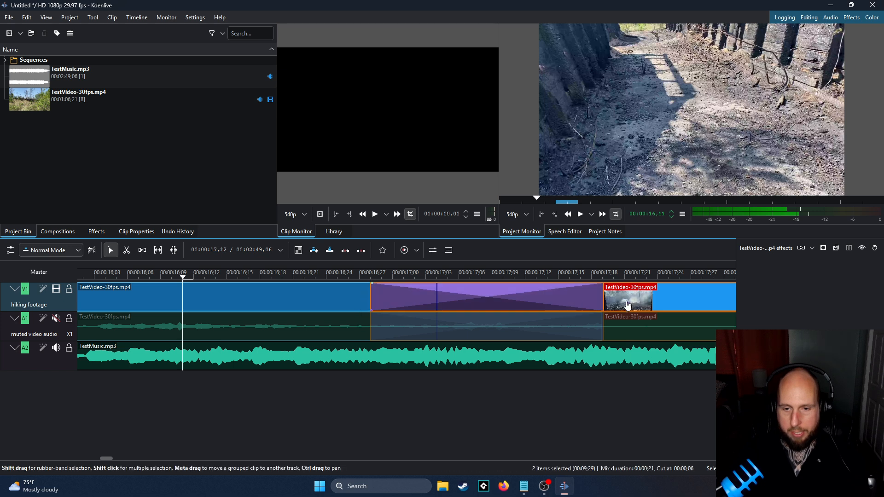
pyautogui.moveTo(601, 302); pyautogui.dragTo(504, 302)
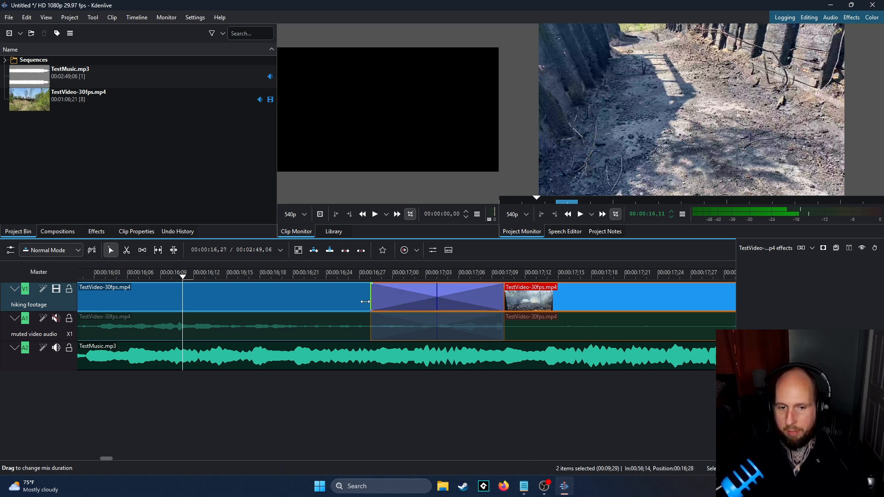
pyautogui.moveTo(371, 300); pyautogui.dragTo(304, 300)
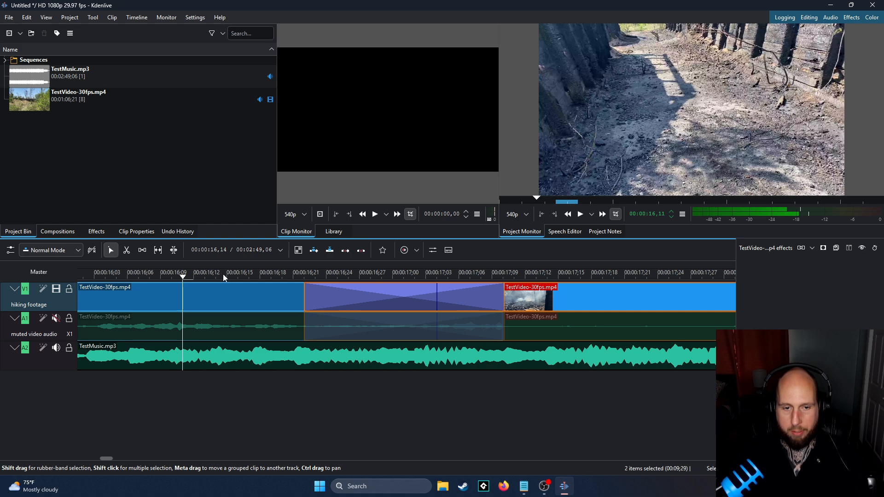
# - Set the timeline zone around the mix, from 00:00:15,26 to about 00:00:18,05
pyautogui.scroll(-3, 237, 359)
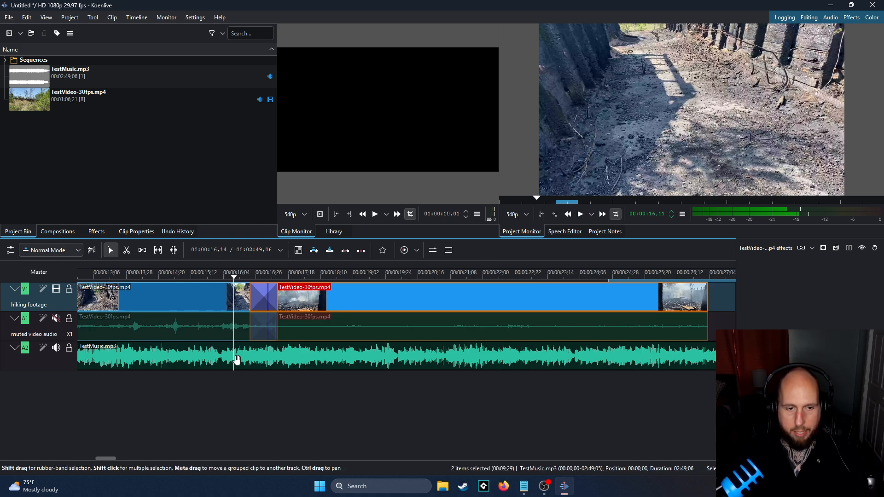
pyautogui.scroll(-5, 177, 319)
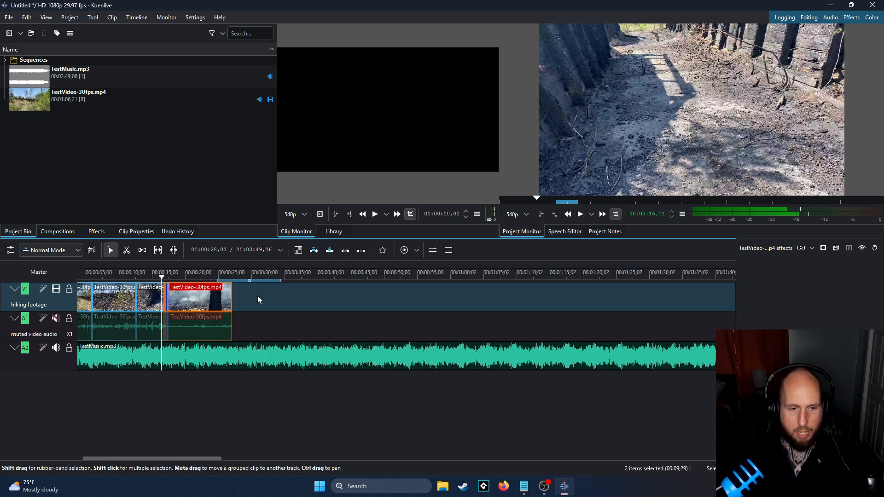
pyautogui.click(233, 280)
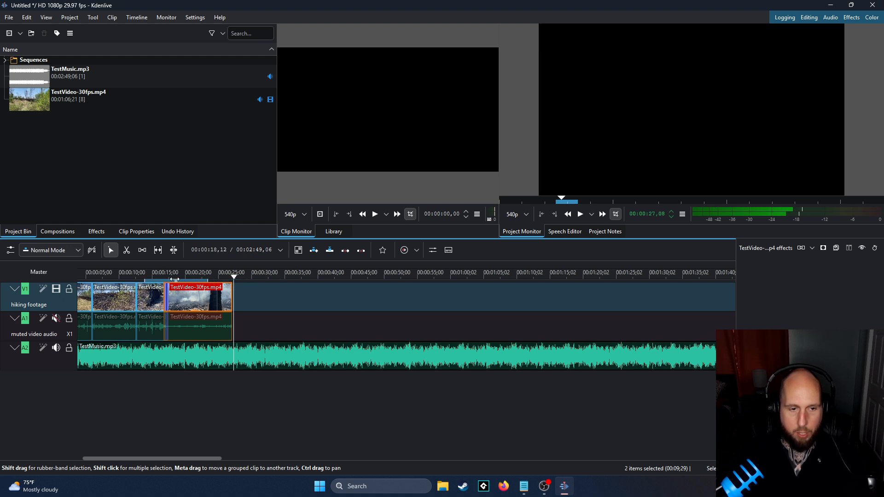
pyautogui.scroll(5, 162, 278)
pyautogui.moveTo(174, 280)
pyautogui.mouseDown()
pyautogui.moveTo(152, 280)
pyautogui.moveTo(167, 280)
pyautogui.mouseUp()
pyautogui.scroll(-3, 163, 280)
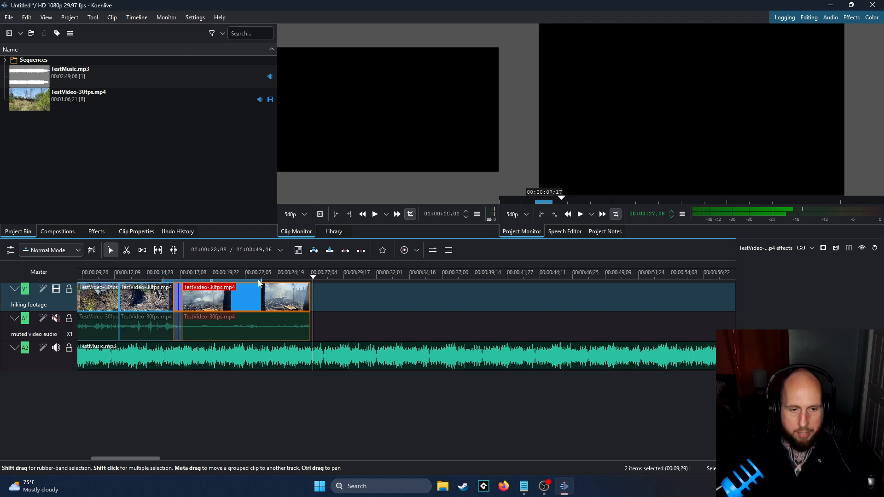
pyautogui.moveTo(259, 280); pyautogui.dragTo(193, 279)
pyautogui.scroll(5, 194, 280)
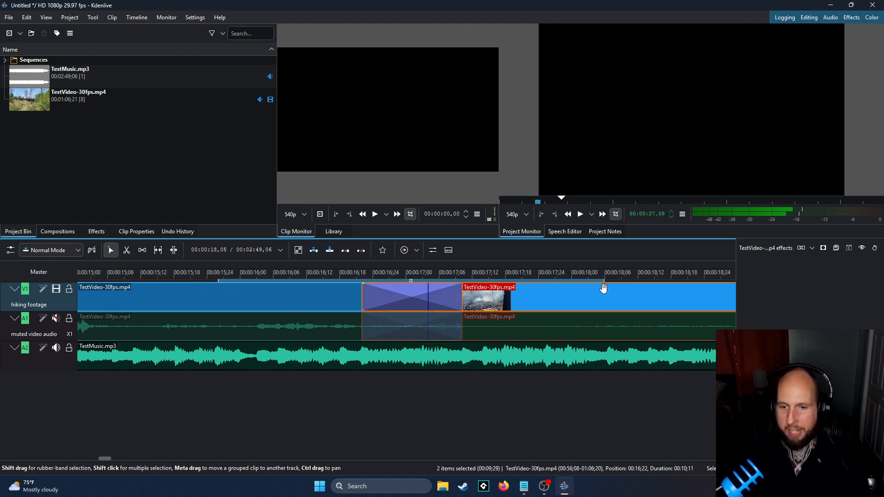
# - Play back the mix and return the playhead to the timeline zone's in point
pyautogui.click(339, 277)
pyautogui.press('space')
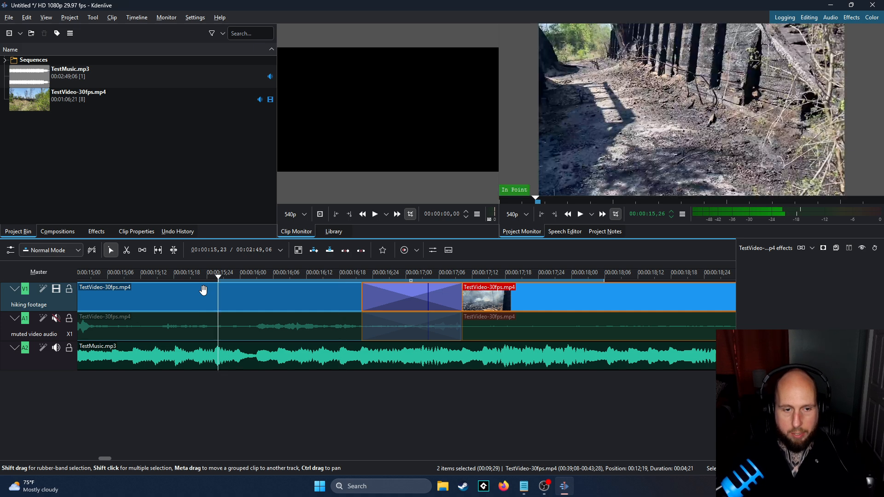
pyautogui.hotkey('alt', 'Left')
pyautogui.hotkey('alt', 'Left')
pyautogui.hotkey('alt', 'Left')
pyautogui.hotkey('alt', 'Left')
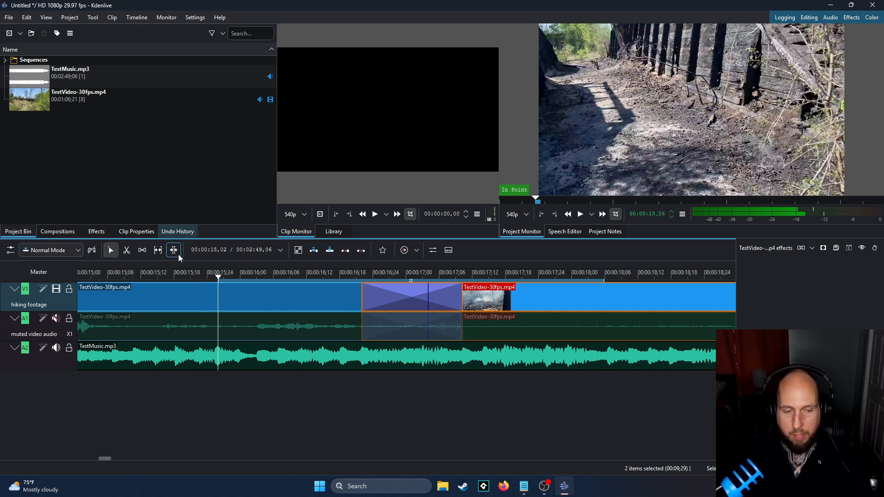
# - Extend both ends of the mix between the third and last video pieces to a duration of 00:00:01,23
pyautogui.press('space')
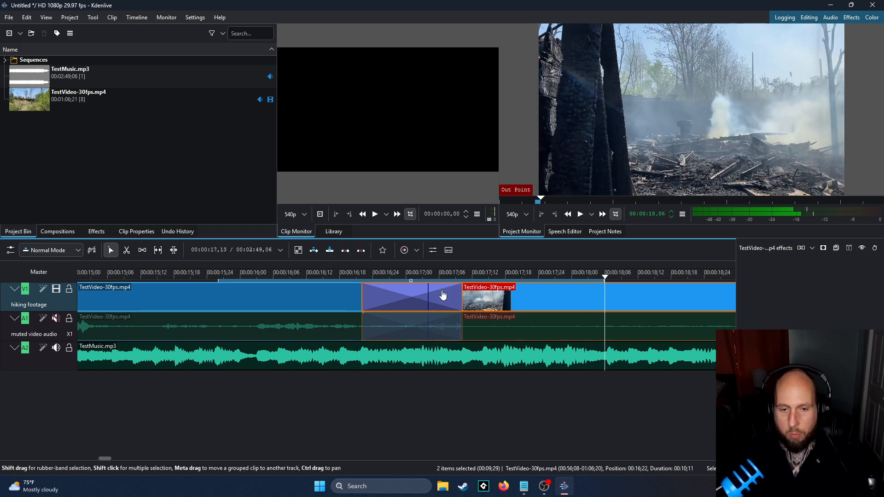
pyautogui.scroll(-4, 428, 296)
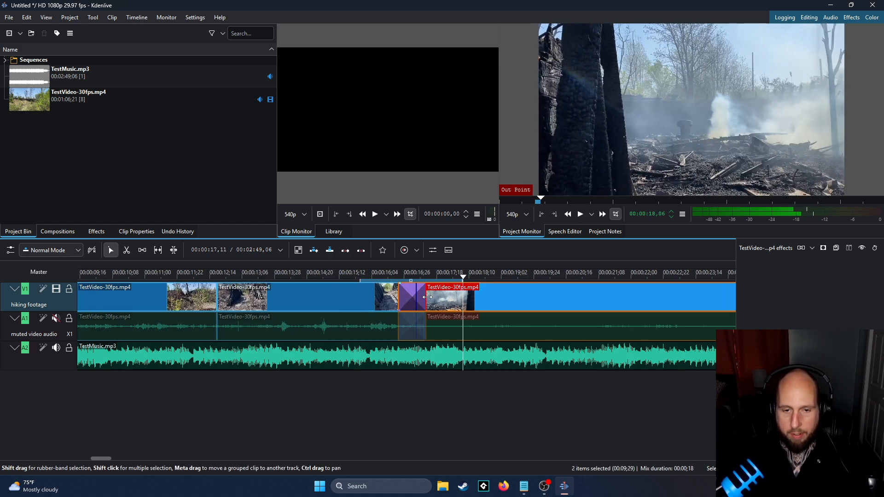
pyautogui.moveTo(428, 297); pyautogui.dragTo(383, 298)
pyautogui.click(420, 300)
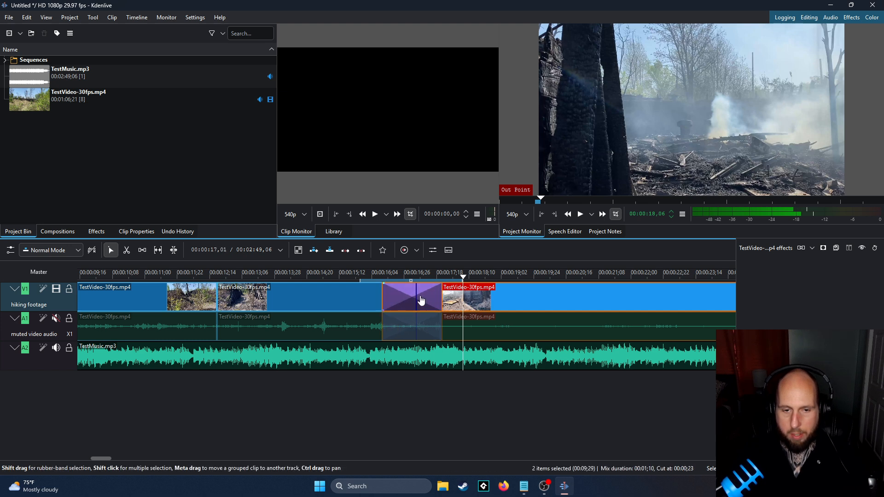
pyautogui.moveTo(448, 295); pyautogui.dragTo(462, 295)
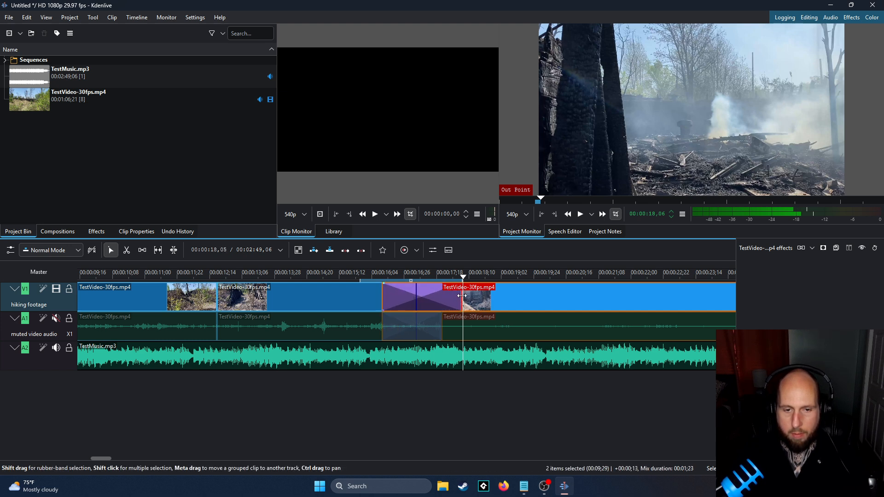
# - Play back the lengthened mix from about 00:00:15,25 and return the playhead to the start of the project
pyautogui.press('space')
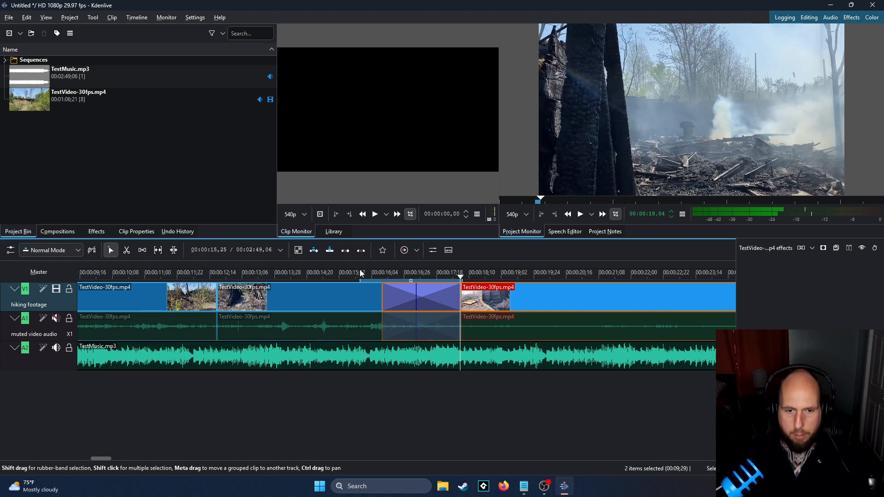
pyautogui.click(360, 274)
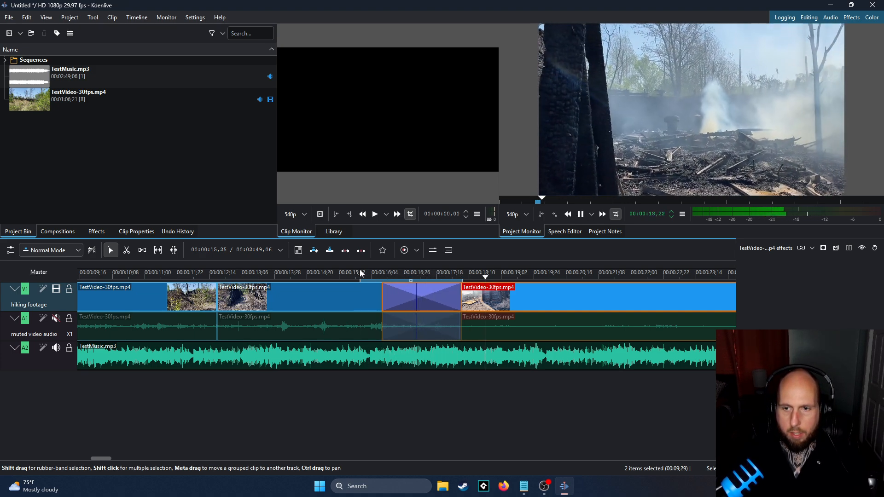
pyautogui.press('Home')
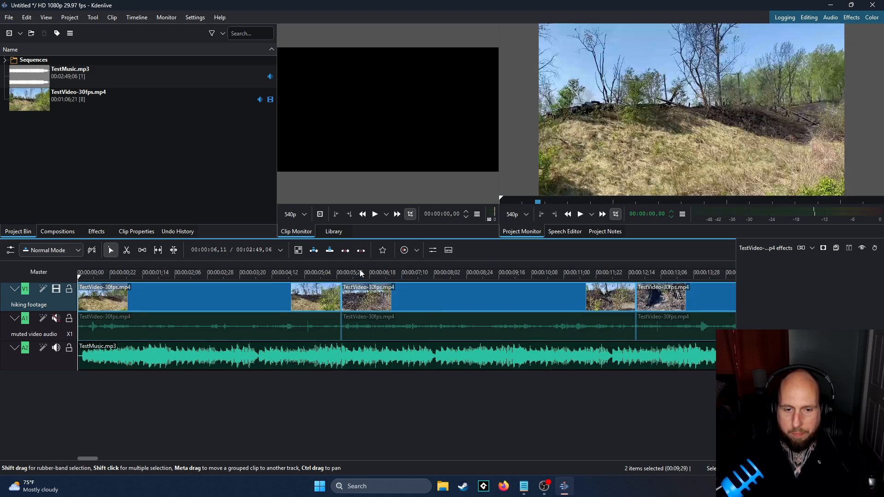
# - Jump along the timeline's snap points to just before the lengthened mix and play it back again
pyautogui.hotkey('alt', 'Right')
pyautogui.hotkey('alt', 'Right')
pyautogui.hotkey('alt', 'Right')
pyautogui.hotkey('alt', 'Right')
pyautogui.hotkey('alt', 'Right')
pyautogui.hotkey('alt', 'Right')
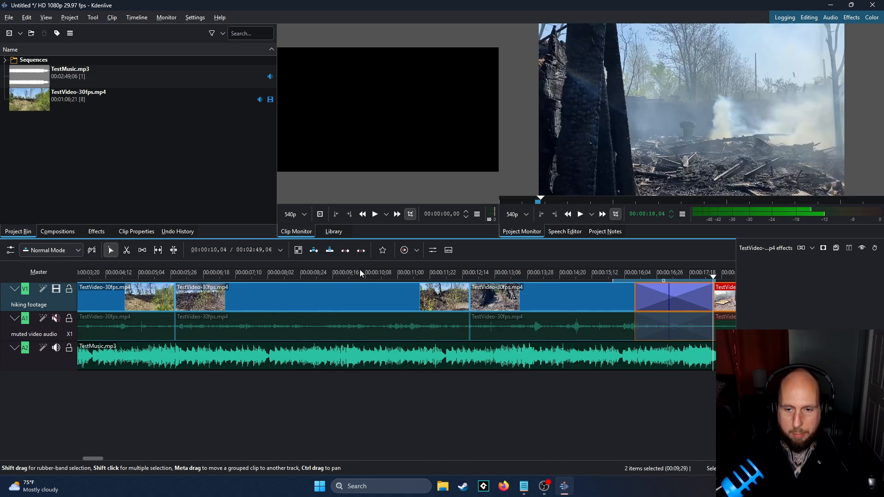
pyautogui.hotkey('alt', 'Left')
pyautogui.hotkey('alt', 'Left')
pyautogui.hotkey('alt', 'Left')
pyautogui.press('space')
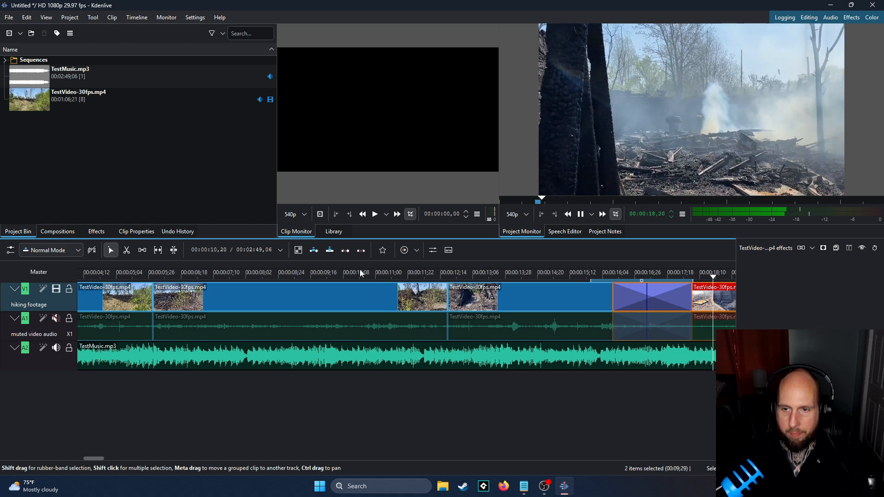
pyautogui.press('space')
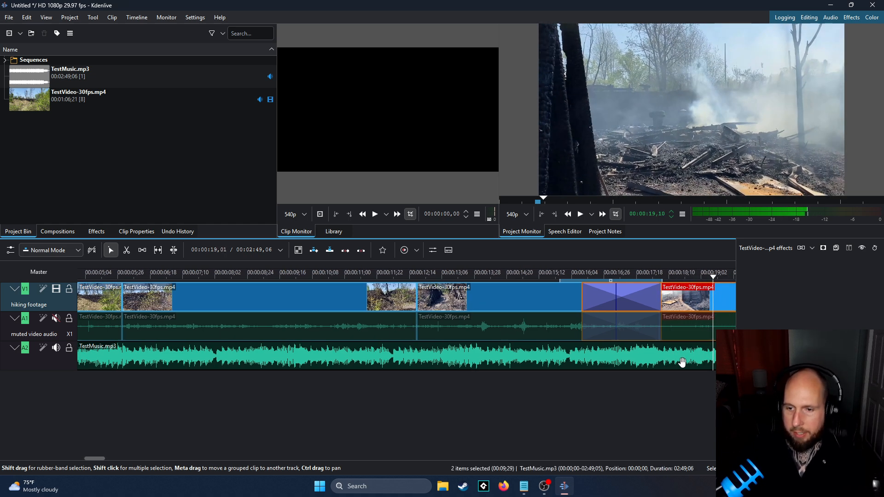
# - Select the mix between the third and last video pieces and examine its Luma settings
pyautogui.moveTo(98, 463); pyautogui.dragTo(113, 460)
pyautogui.scroll(3, 363, 308)
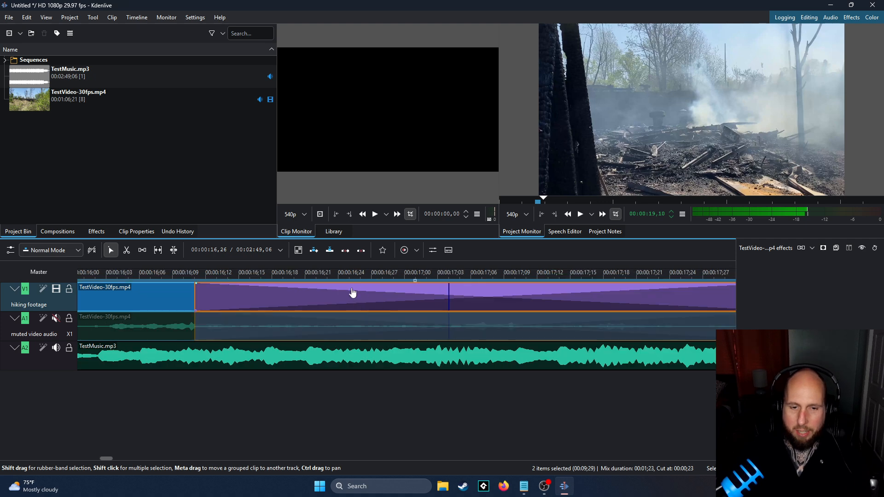
pyautogui.scroll(-2, 371, 306)
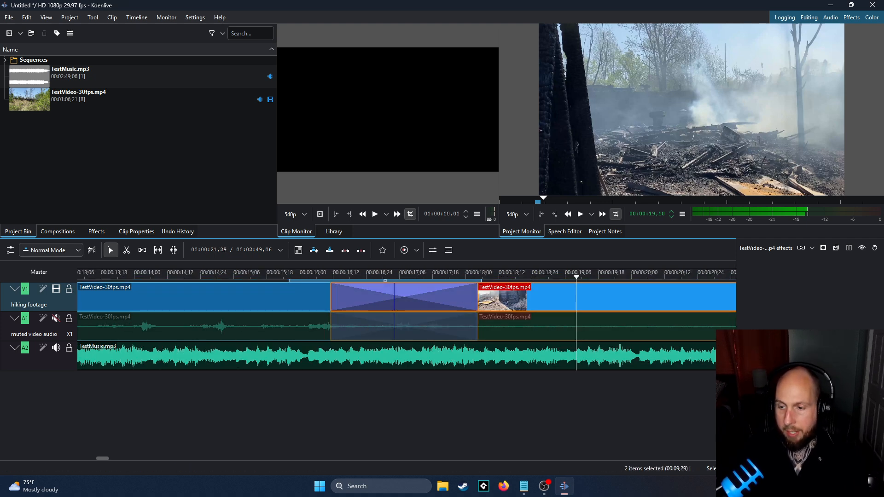
pyautogui.hotkey('alt', 'Tab')
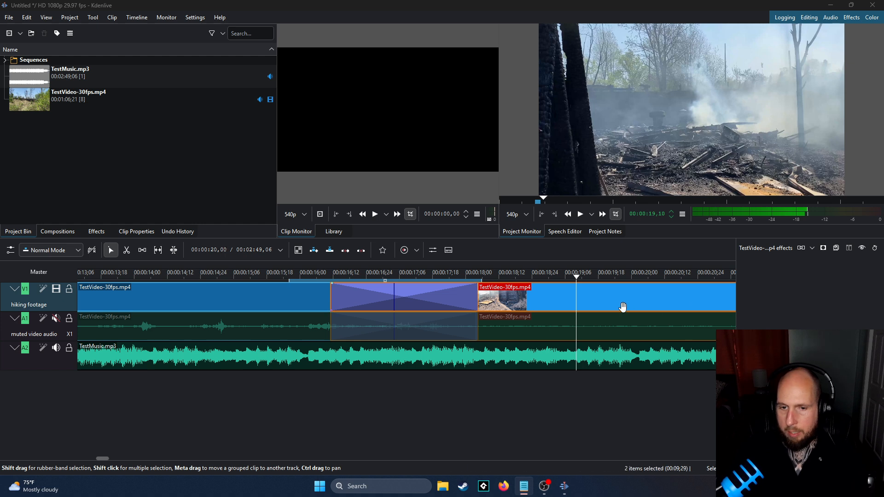
pyautogui.click(430, 293)
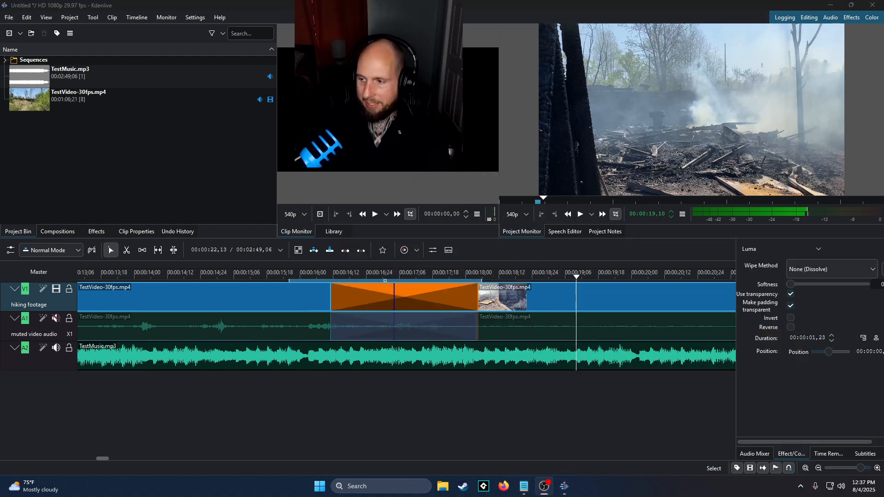
pyautogui.click(416, 293)
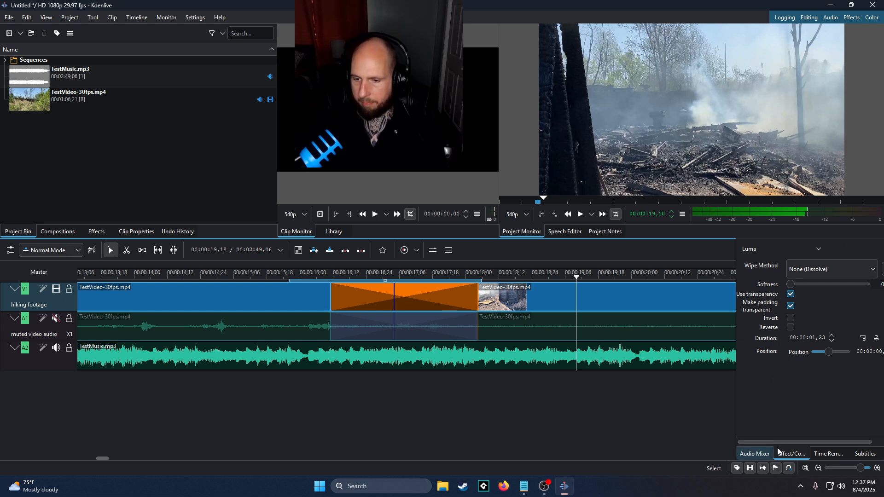
pyautogui.moveTo(737, 424)
pyautogui.mouseDown()
pyautogui.moveTo(680, 414)
pyautogui.moveTo(746, 419)
pyautogui.mouseUp()
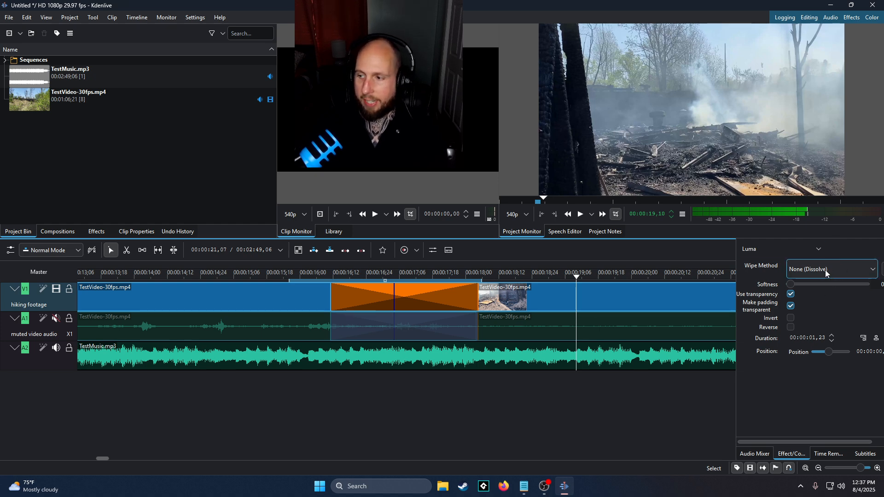
# - Play back the mix from 00:00:16,02 with the None (Dissolve) wipe method
pyautogui.click(306, 275)
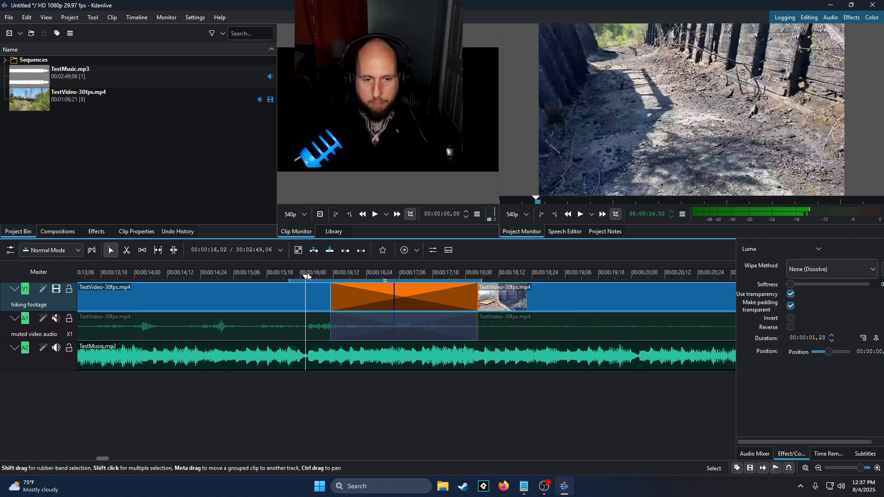
pyautogui.press('space')
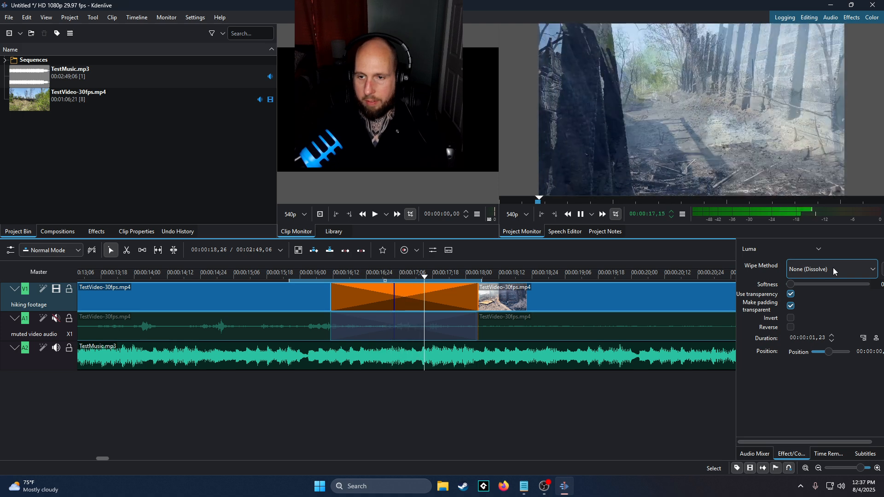
pyautogui.press('space')
# - Set the mix's wipe method to Clock and play back the transition from just before the timeline zone
pyautogui.click(833, 268)
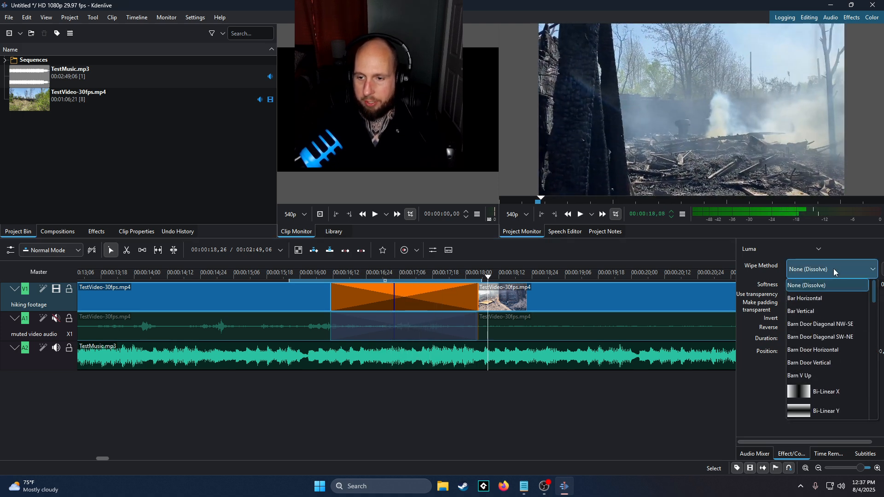
pyautogui.scroll(-5, 825, 339)
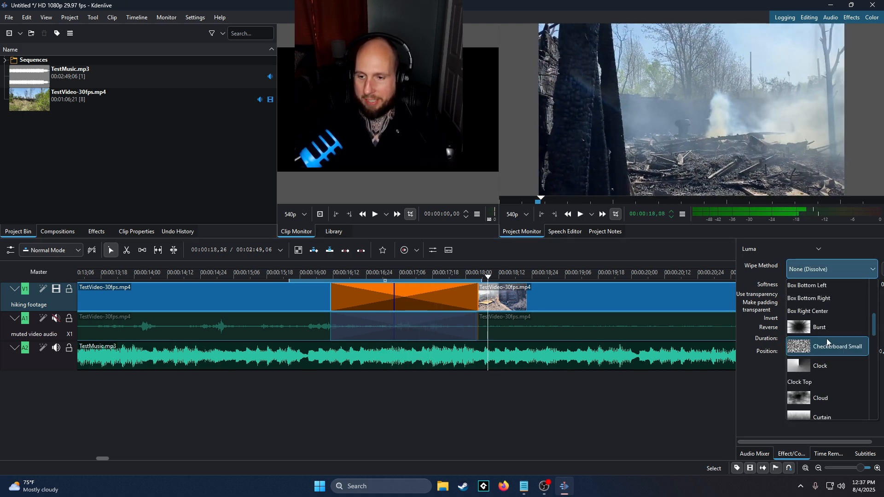
pyautogui.click(833, 366)
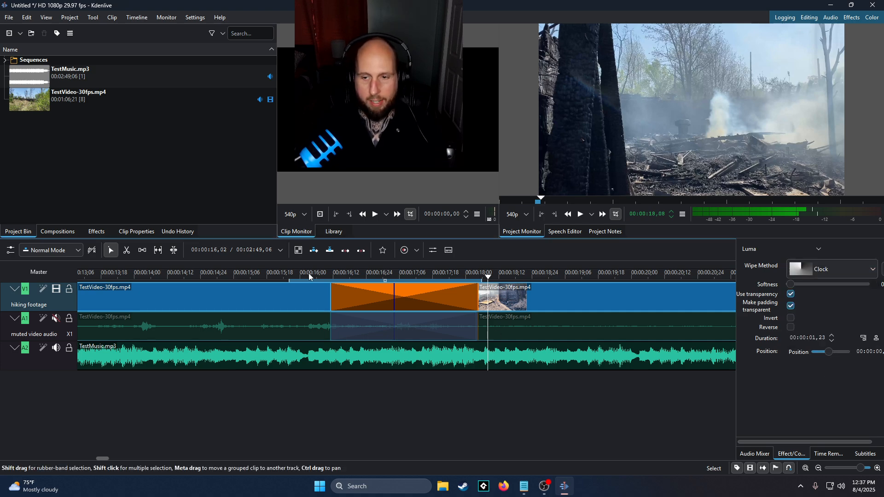
pyautogui.click(275, 275)
pyautogui.press('space')
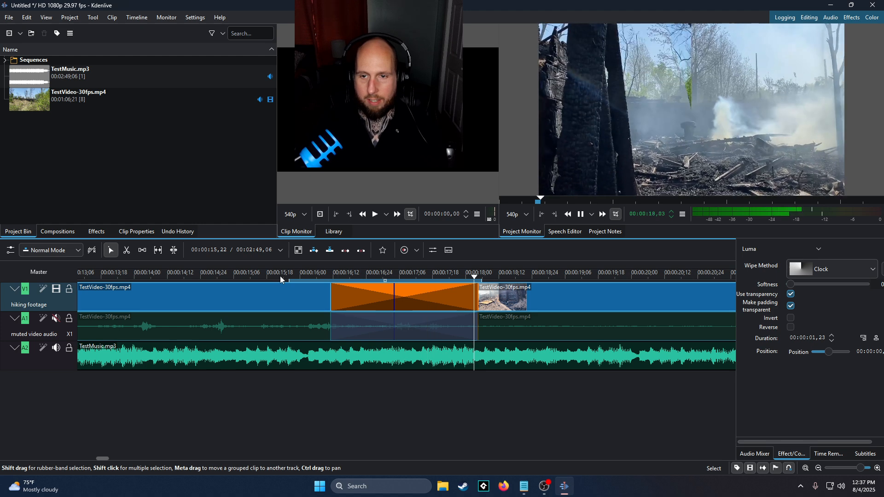
pyautogui.press('space')
# - Set the mix's wipe method back to None (Dissolve)
pyautogui.click(843, 277)
pyautogui.scroll(5, 840, 290)
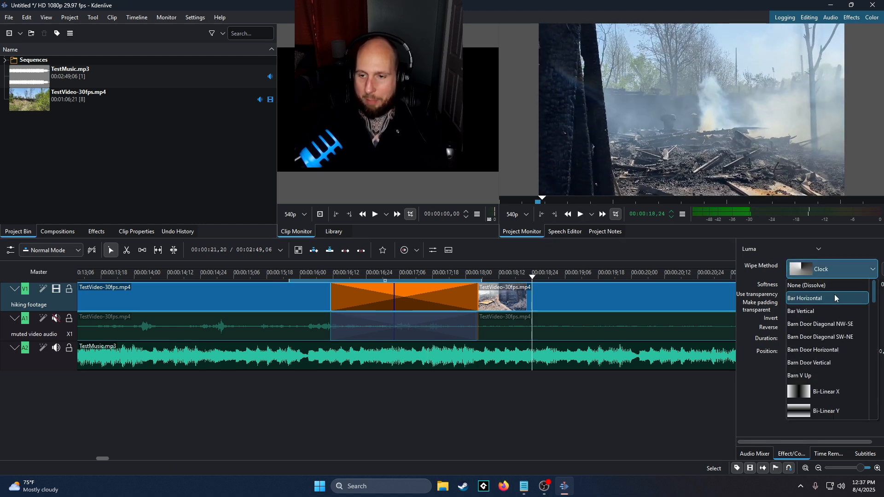
pyautogui.click(834, 287)
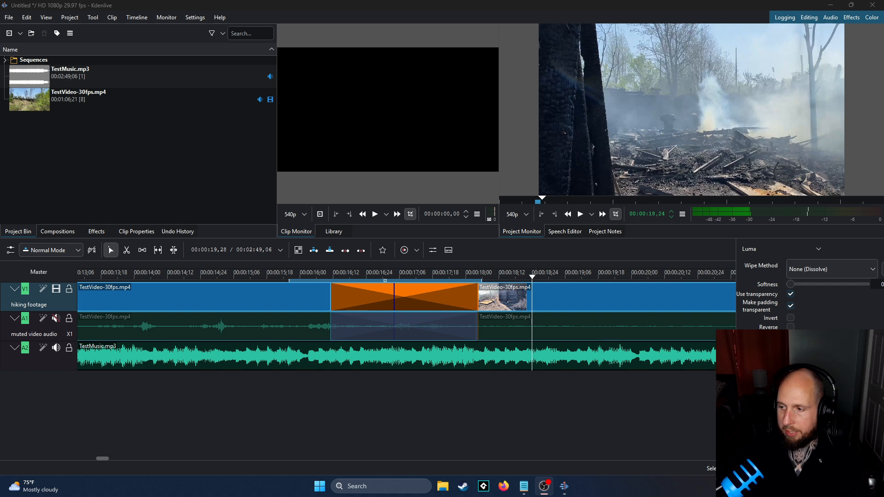
# - Delete both the video mix and the audio mix between the third and last video pieces
pyautogui.click(440, 301)
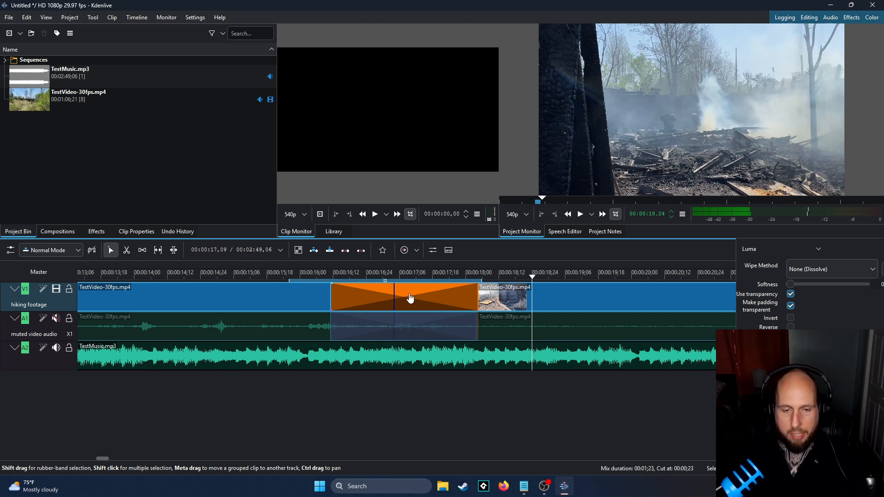
pyautogui.press('Delete')
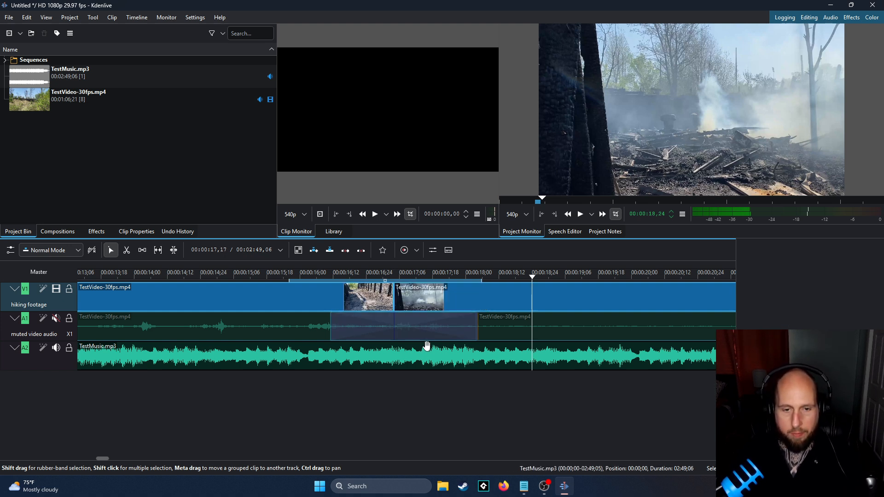
pyautogui.click(376, 334)
pyautogui.press('Delete')
# - Play back the plain cut between the third and last video pieces twice, starting shortly before it
pyautogui.click(365, 359)
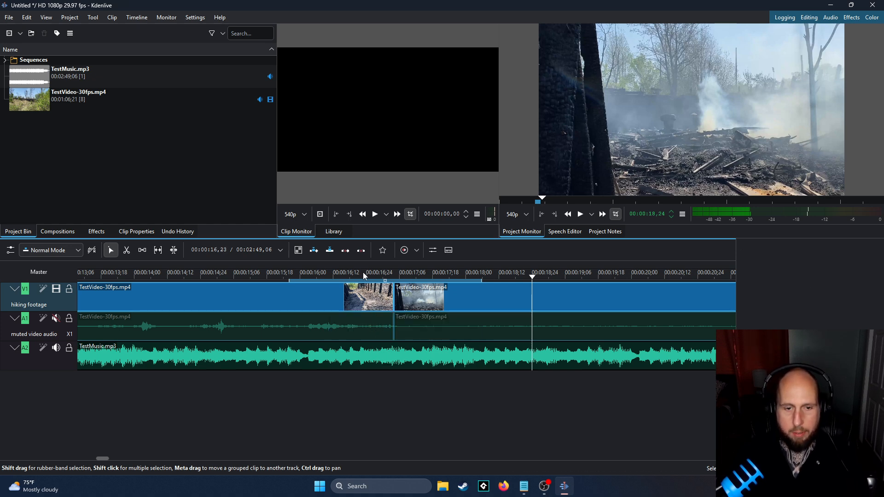
pyautogui.press('space')
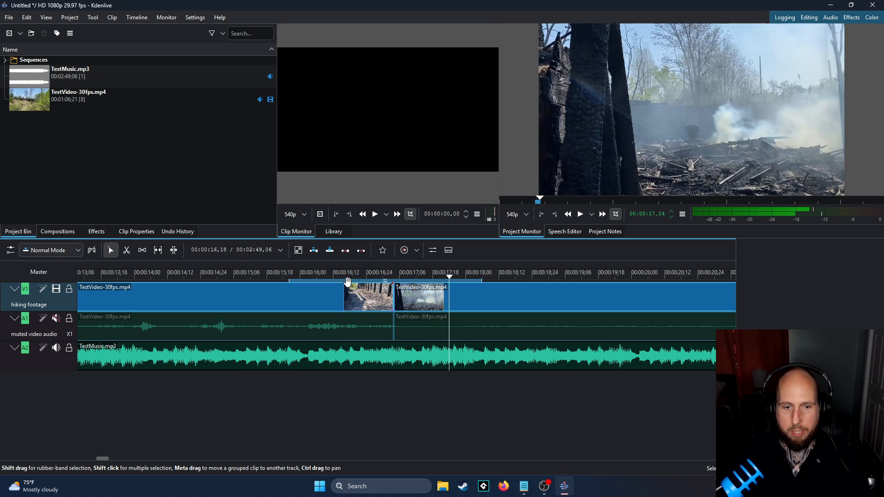
pyautogui.click(306, 315)
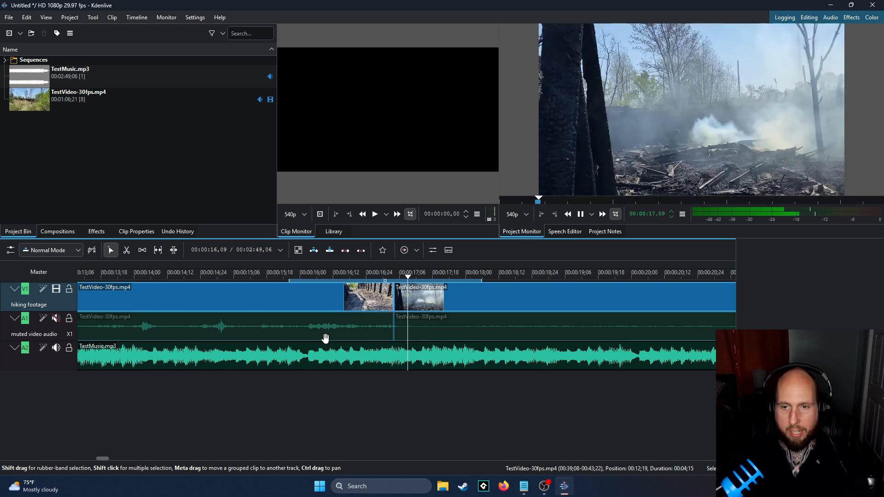
pyautogui.press('space')
pyautogui.click(266, 273)
pyautogui.press('space')
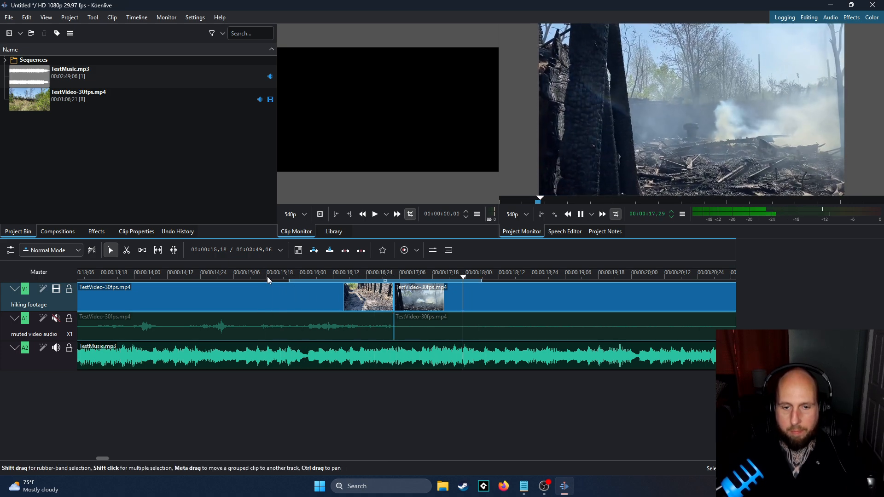
pyautogui.press('space')
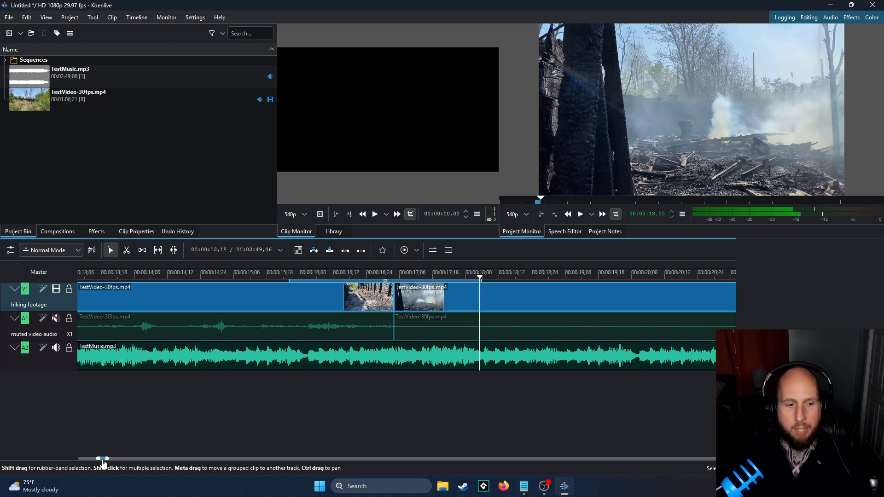
# - Select the first video piece at the start of the timeline and search the effects for "fade"
pyautogui.moveTo(103, 460); pyautogui.dragTo(76, 456)
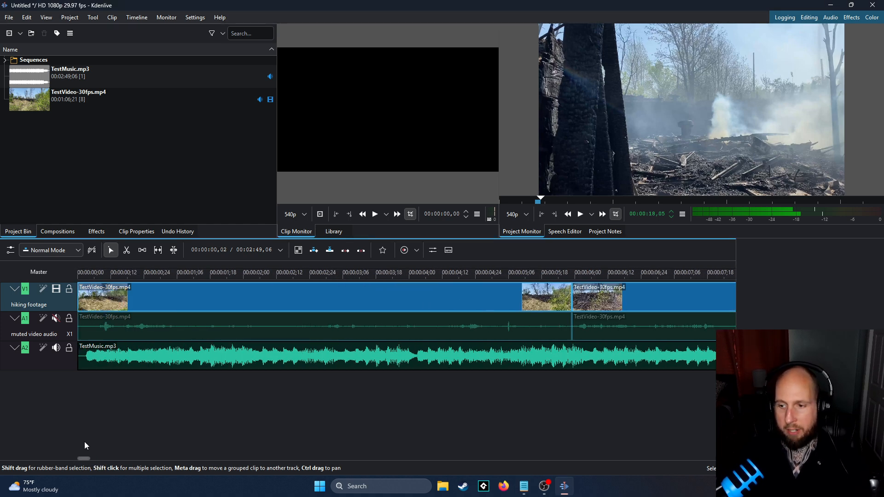
pyautogui.click(111, 295)
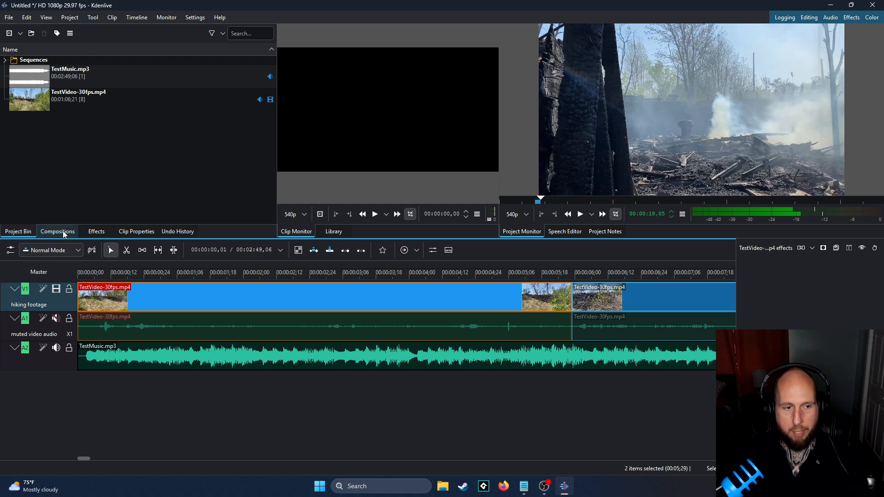
pyautogui.click(96, 231)
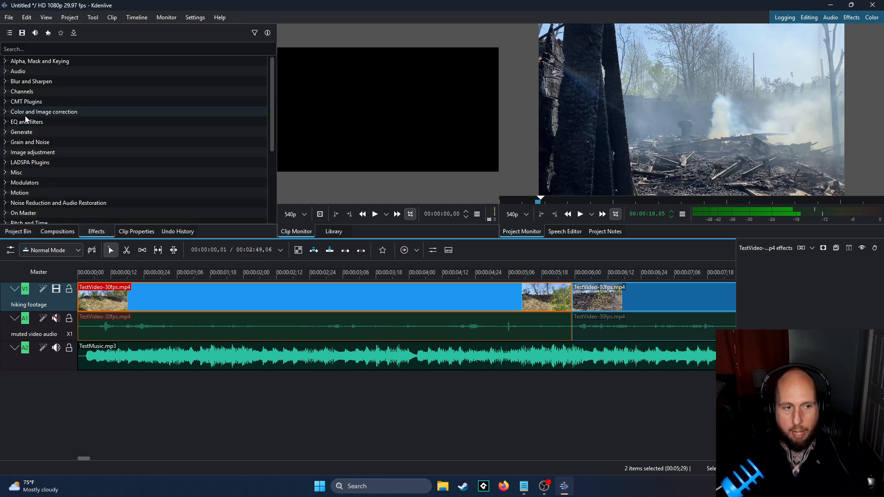
pyautogui.click(26, 50)
pyautogui.write('fade')
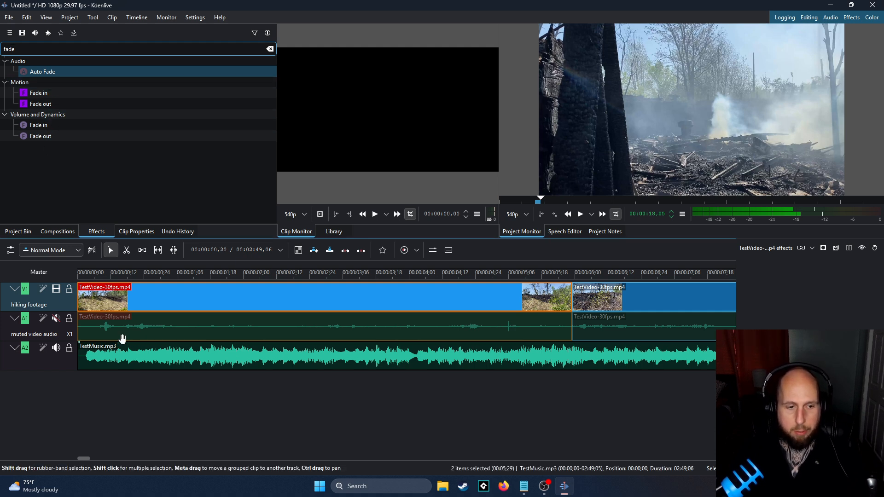
# - Add the Motion Fade in effect to the first video piece and set its duration to about 00:00:03,06
pyautogui.click(38, 93)
pyautogui.moveTo(39, 95); pyautogui.dragTo(99, 300)
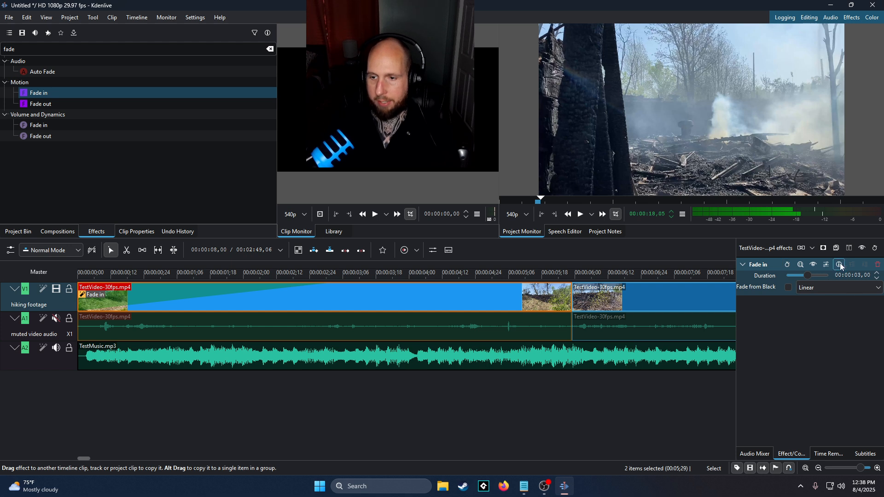
pyautogui.moveTo(808, 275)
pyautogui.mouseDown()
pyautogui.moveTo(817, 275)
pyautogui.moveTo(793, 276)
pyautogui.moveTo(807, 274)
pyautogui.mouseUp()
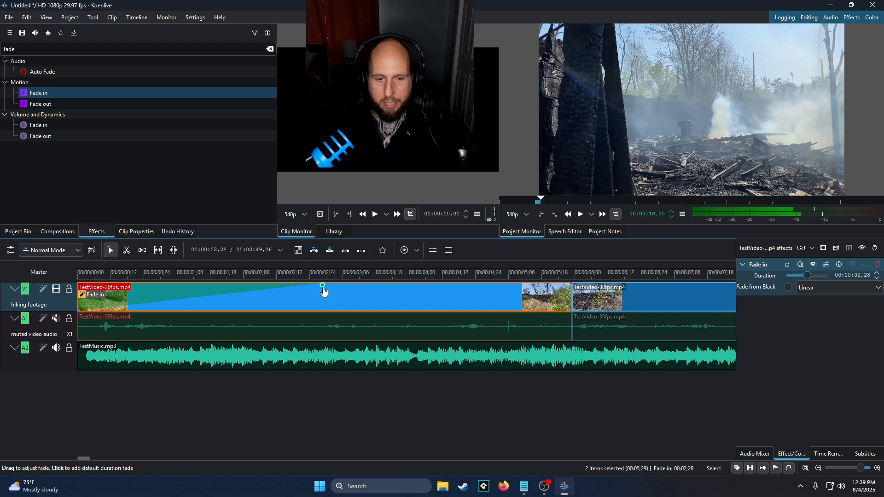
pyautogui.moveTo(323, 289)
pyautogui.moveTo(323, 289)
pyautogui.mouseDown()
pyautogui.moveTo(129, 291)
pyautogui.moveTo(345, 289)
pyautogui.mouseUp()
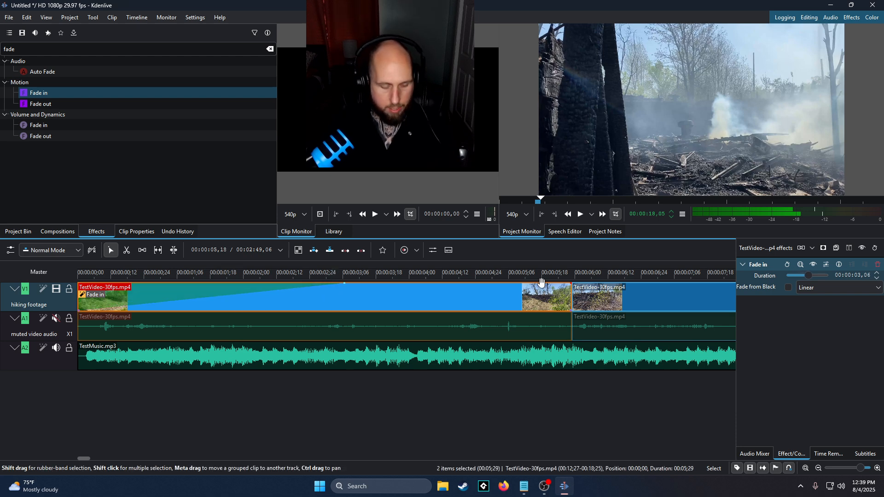
# - Play back the video fade-in from the start of the timeline
pyautogui.hotkey('alt', 'Left')
pyautogui.hotkey('alt', 'Left')
pyautogui.press('Home')
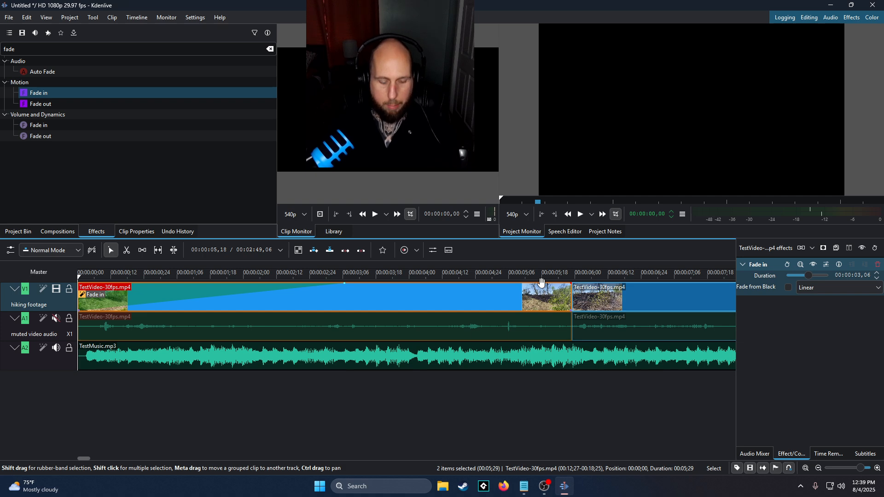
pyautogui.press('space')
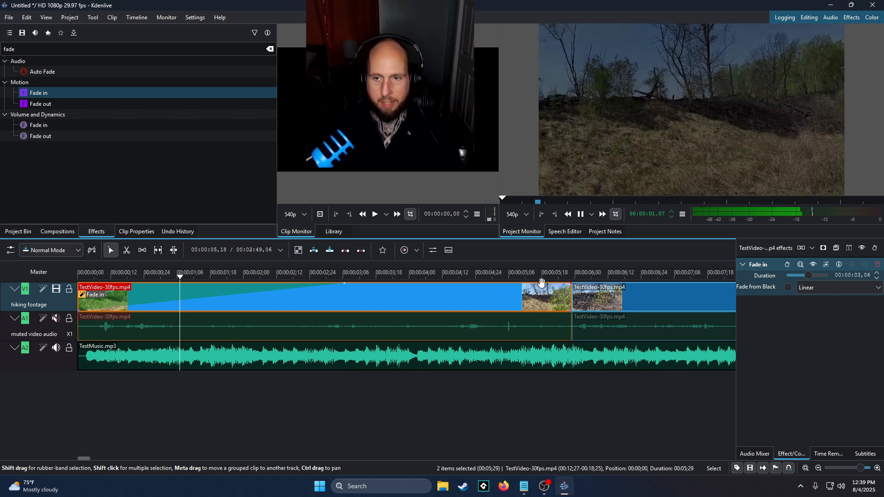
pyautogui.press('space')
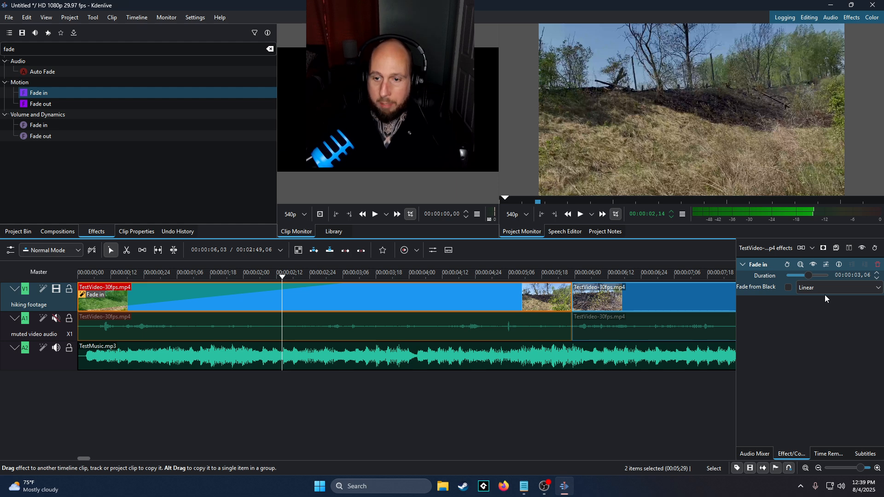
pyautogui.press('space')
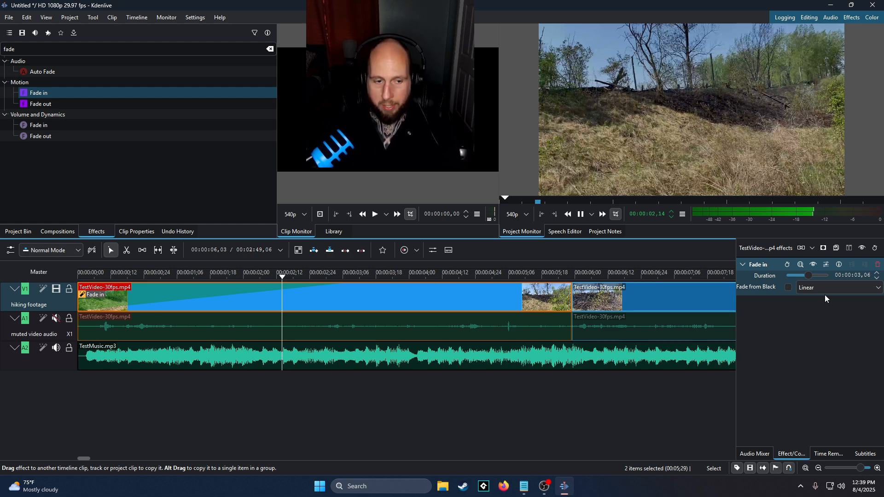
pyautogui.press('space')
# - Change the video fade-in's curve to Exponential In and play it back from the start of the timeline
pyautogui.press('Left')
pyautogui.press('Left')
pyautogui.press('Left')
pyautogui.press('Left')
pyautogui.press('Home')
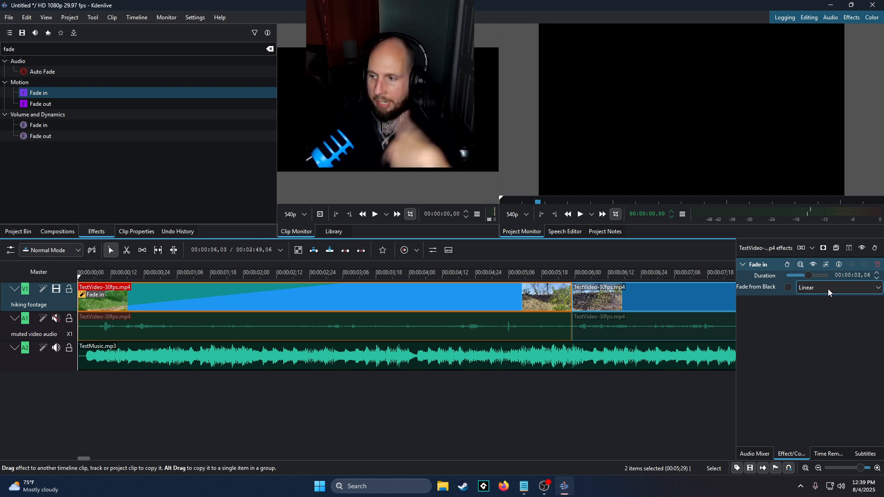
pyautogui.click(828, 289)
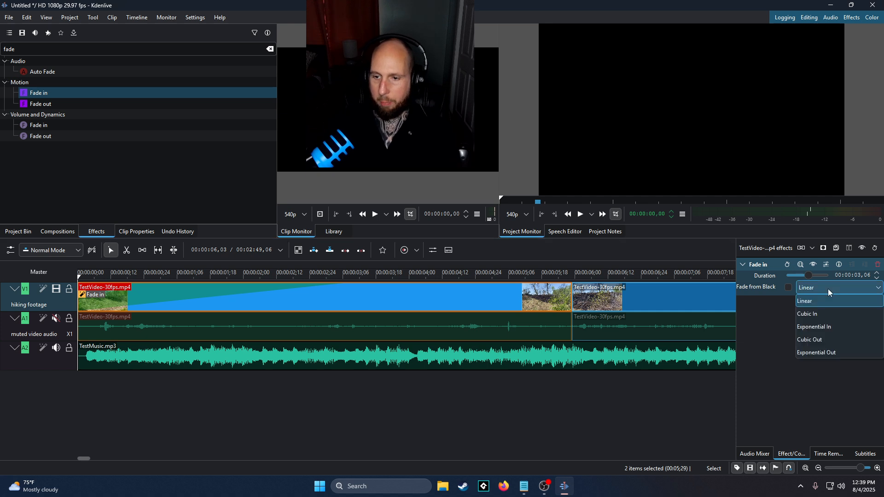
pyautogui.click(832, 327)
pyautogui.press('space')
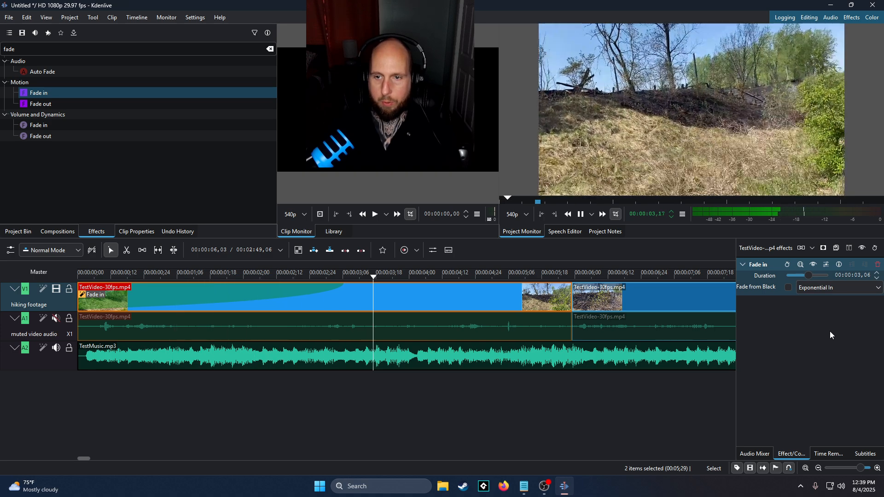
pyautogui.press('space')
# - Switch the video fade-in's curve to Cubic In and play it back from the start of the timeline
pyautogui.click(832, 288)
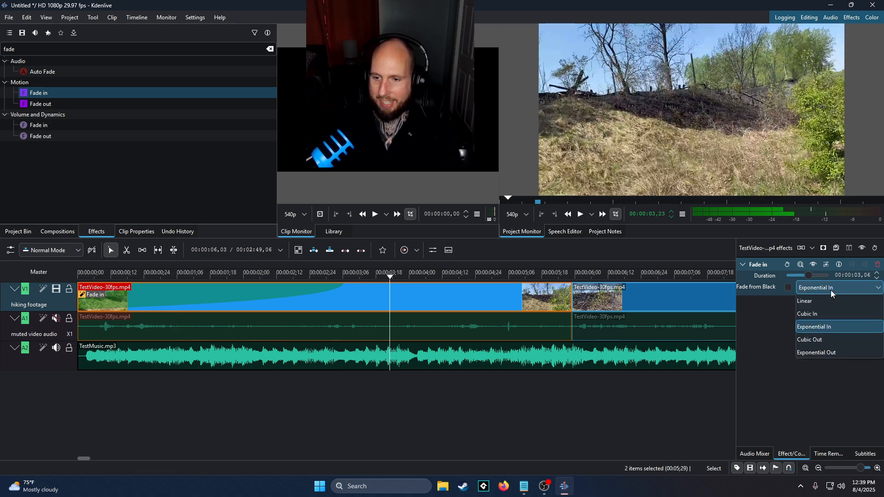
pyautogui.click(831, 314)
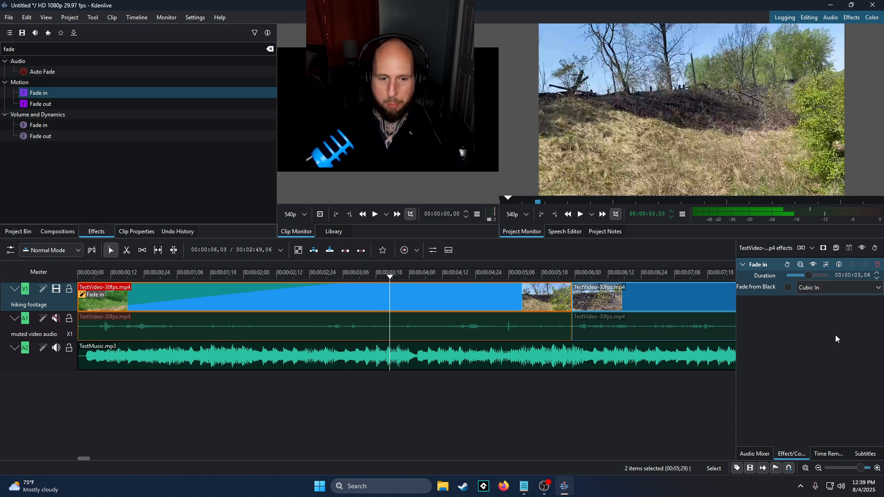
pyautogui.press('space')
pyautogui.press('Home')
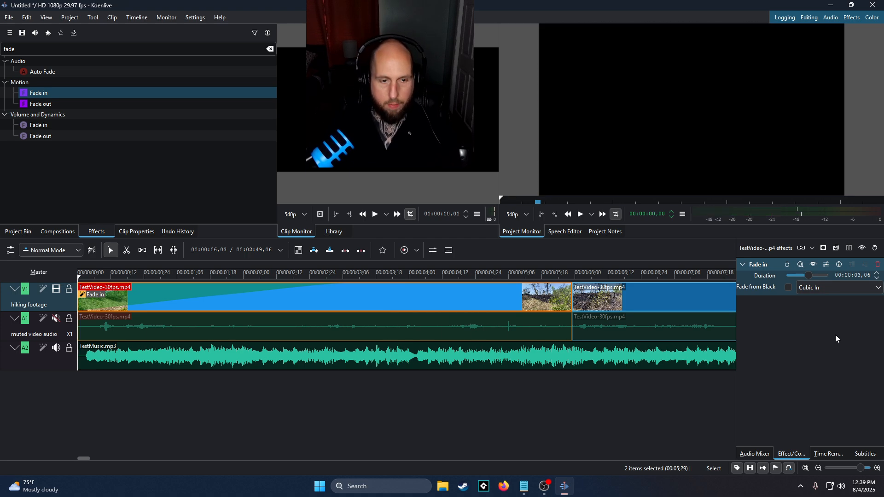
pyautogui.press('space')
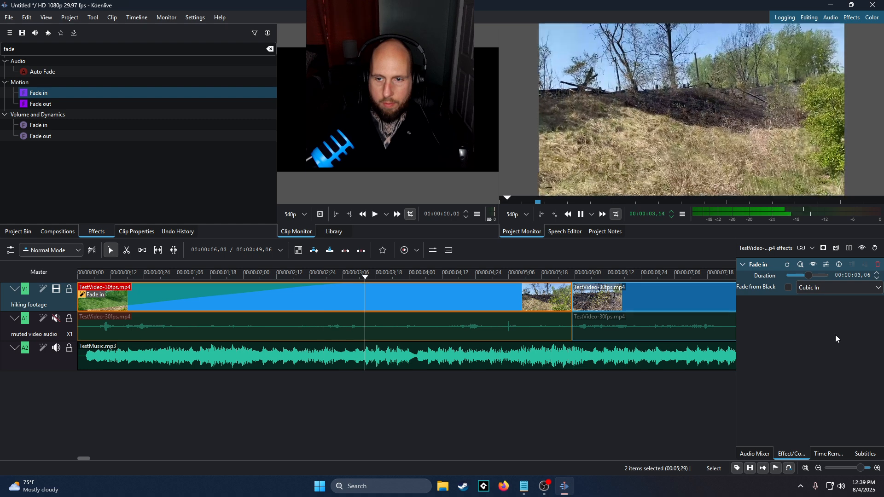
pyautogui.press('space')
# - Set the video fade-in's curve back to Linear and play it back from the start
pyautogui.click(840, 285)
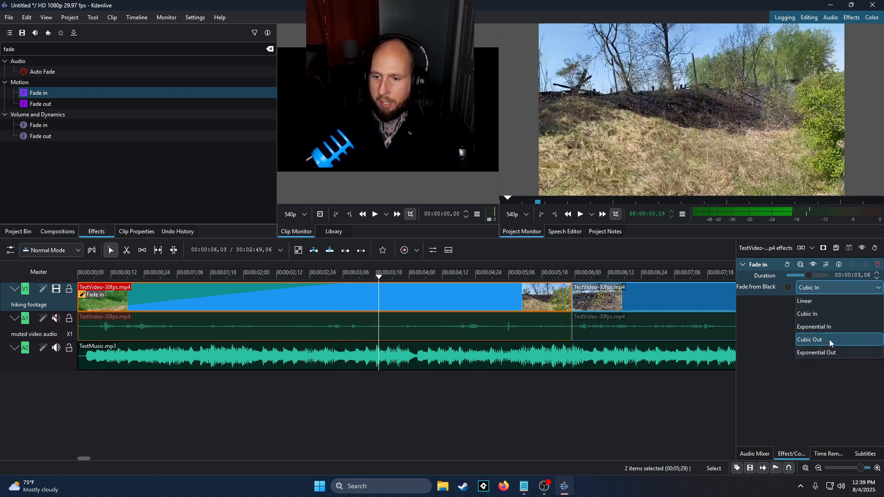
pyautogui.click(821, 301)
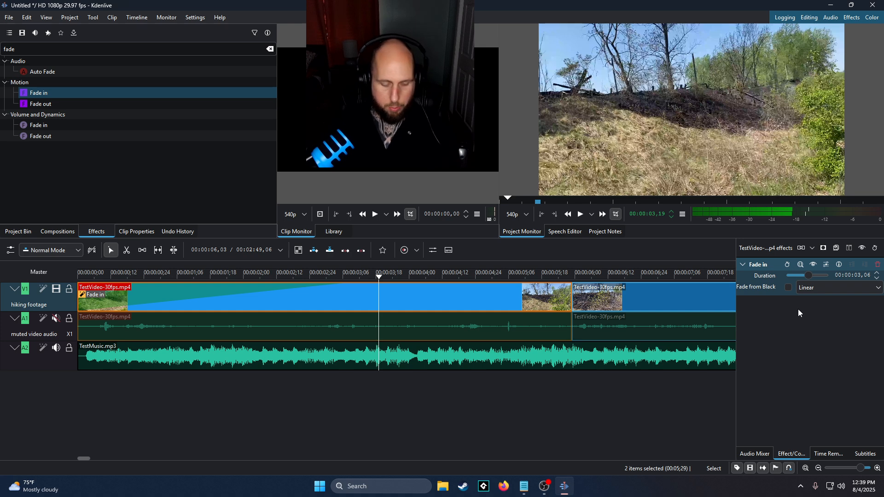
pyautogui.press('Home')
pyautogui.press('space')
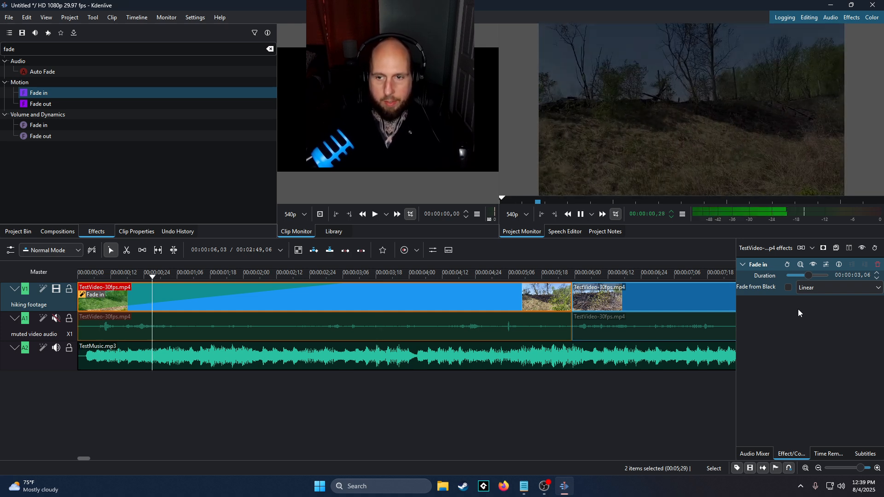
pyautogui.press('space')
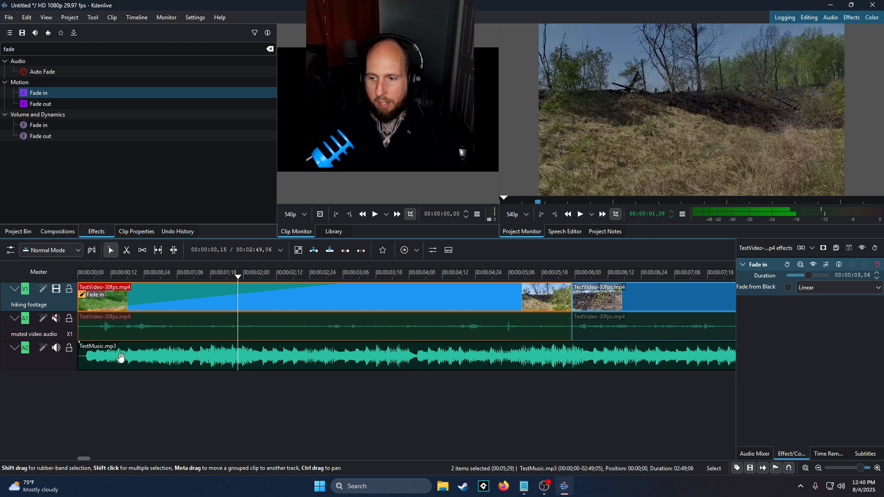
# - Select the music clip and place the playhead at 00:00:00,03, just before its waveform begins
pyautogui.click(128, 359)
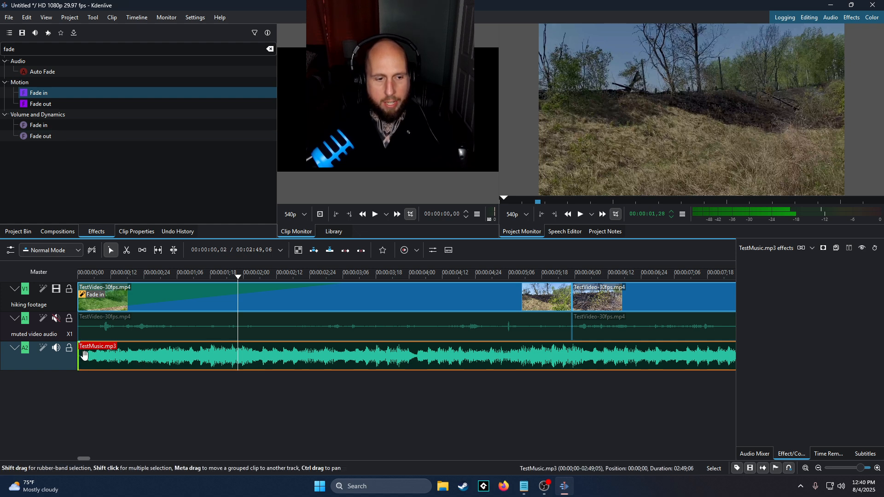
pyautogui.scroll(3, 88, 360)
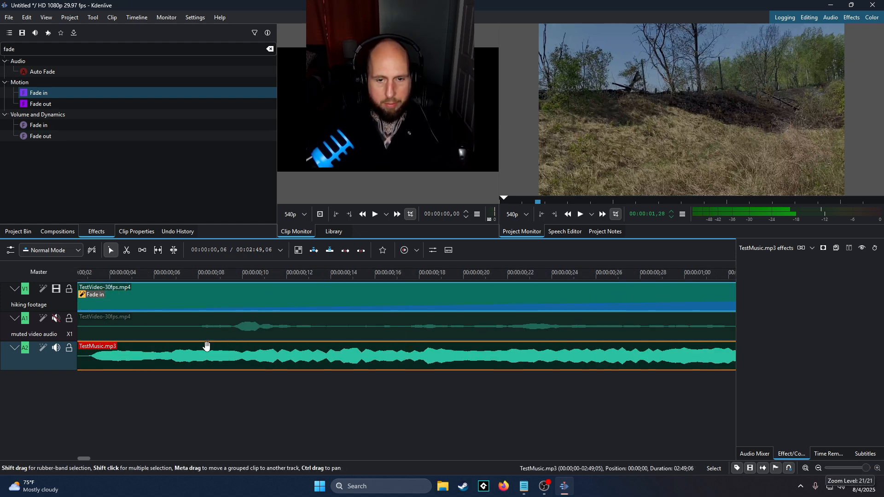
pyautogui.press('Home')
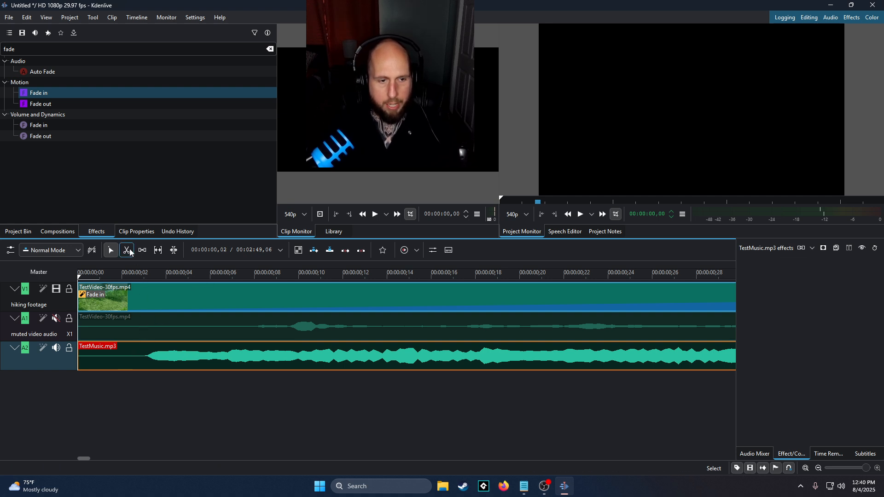
pyautogui.click(144, 272)
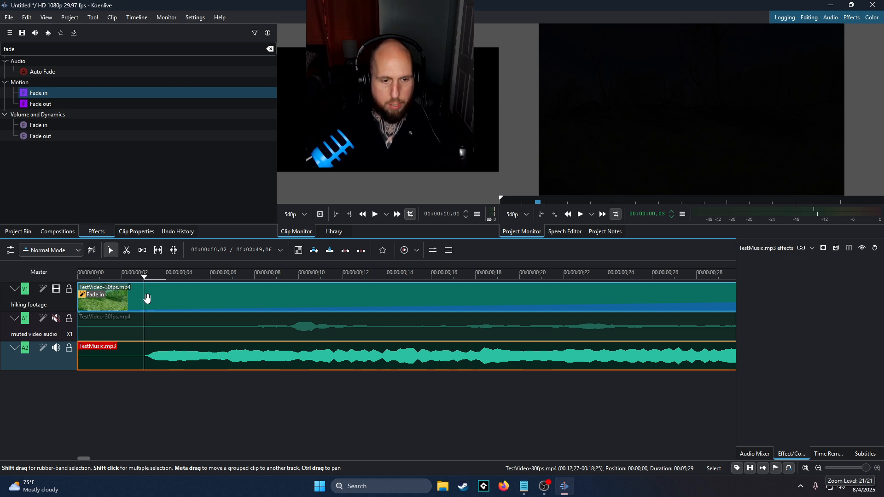
pyautogui.scroll(-3, 152, 318)
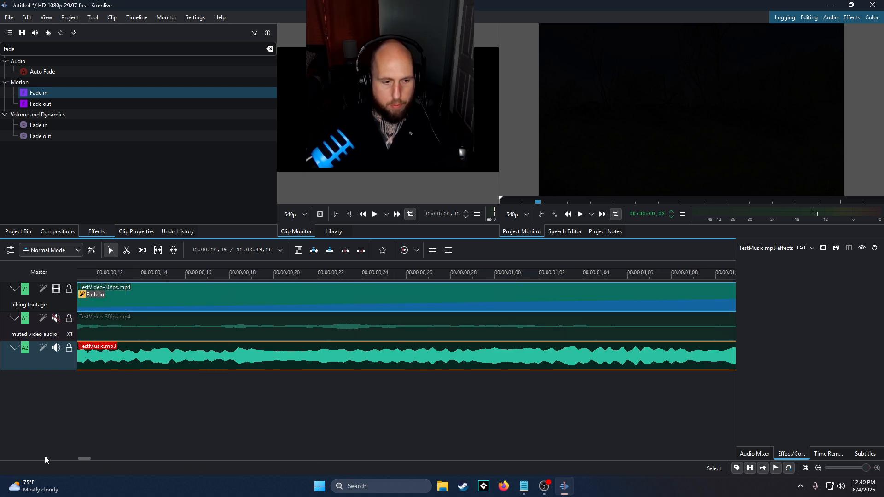
pyautogui.moveTo(83, 459); pyautogui.dragTo(44, 459)
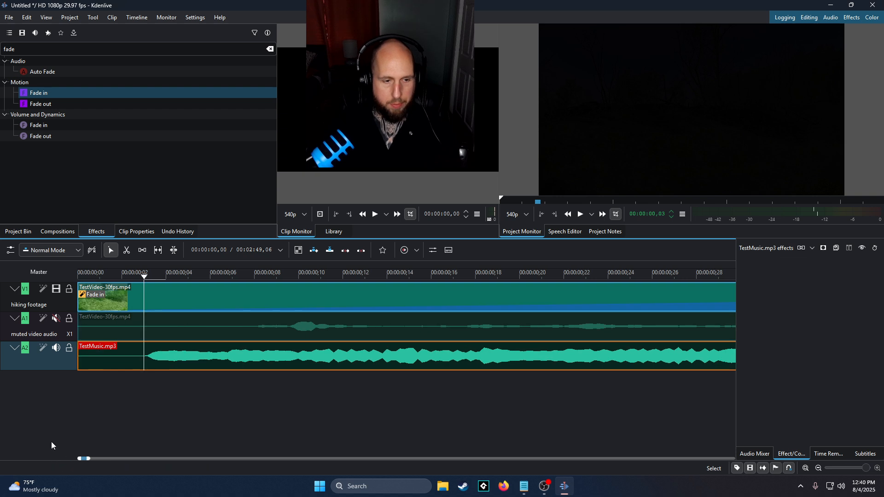
pyautogui.click(175, 418)
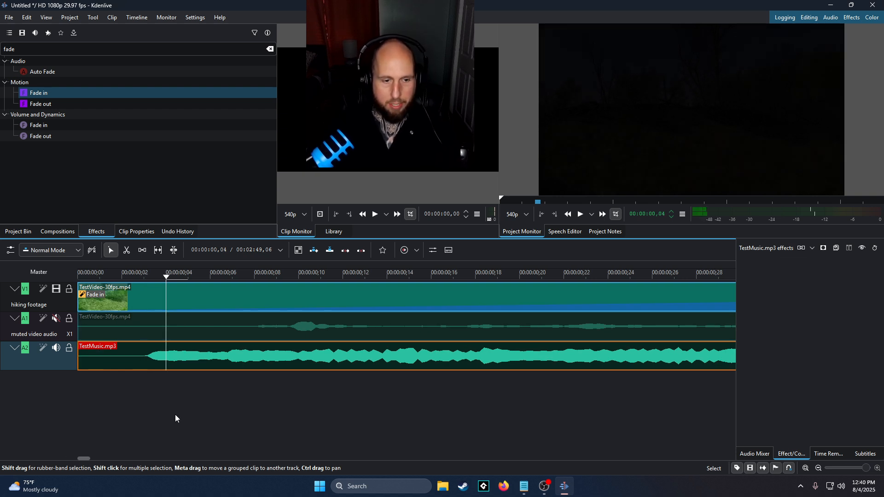
pyautogui.press('Left')
pyautogui.press('Right')
pyautogui.press('Left')
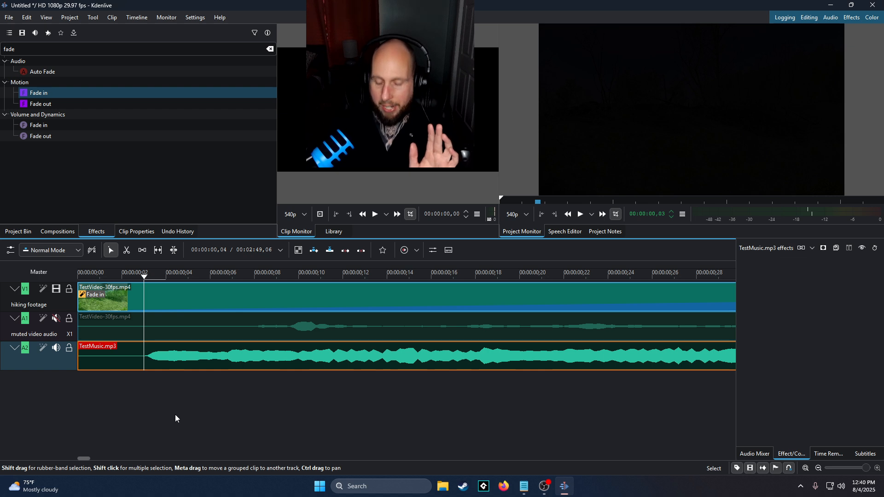
# - Play the music's opening briefly, and trim its silent first three frames so the sound begins at the timeline start
pyautogui.press('space')
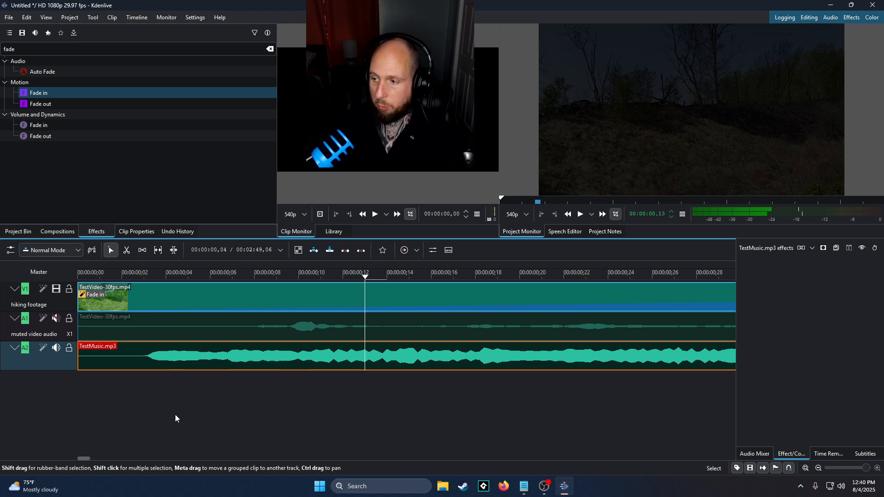
pyautogui.press('j')
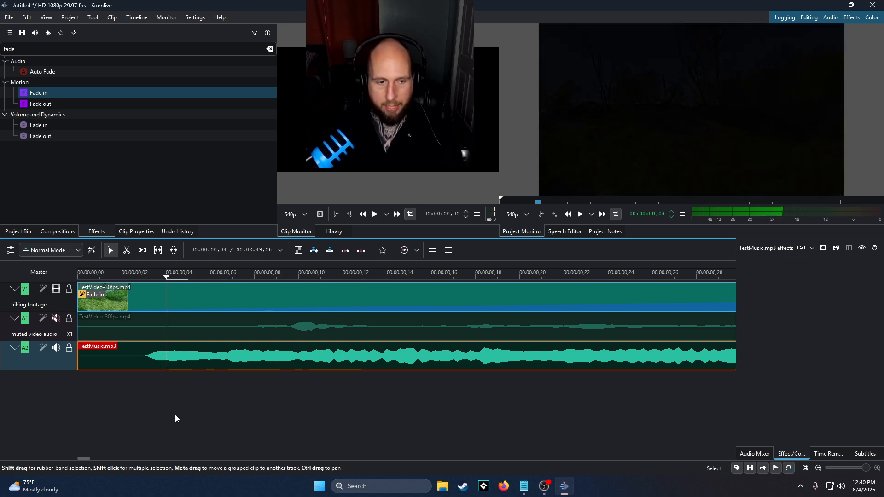
pyautogui.press('Left')
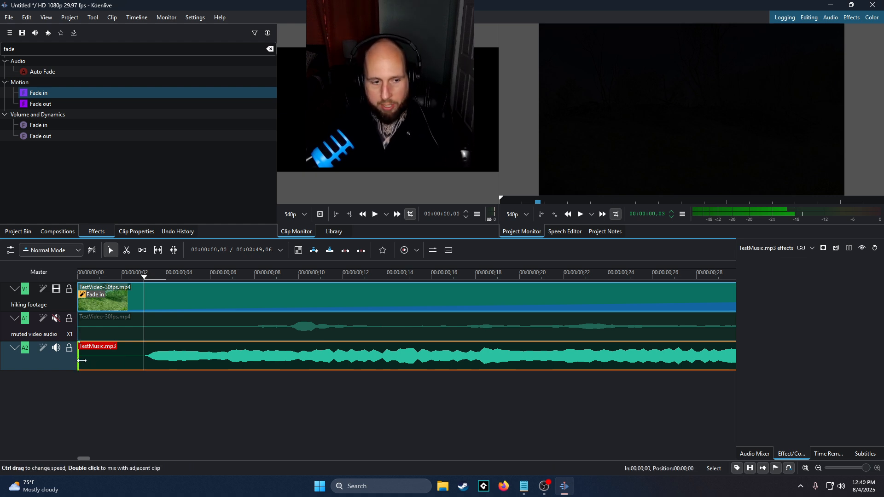
pyautogui.moveTo(79, 360); pyautogui.dragTo(119, 357)
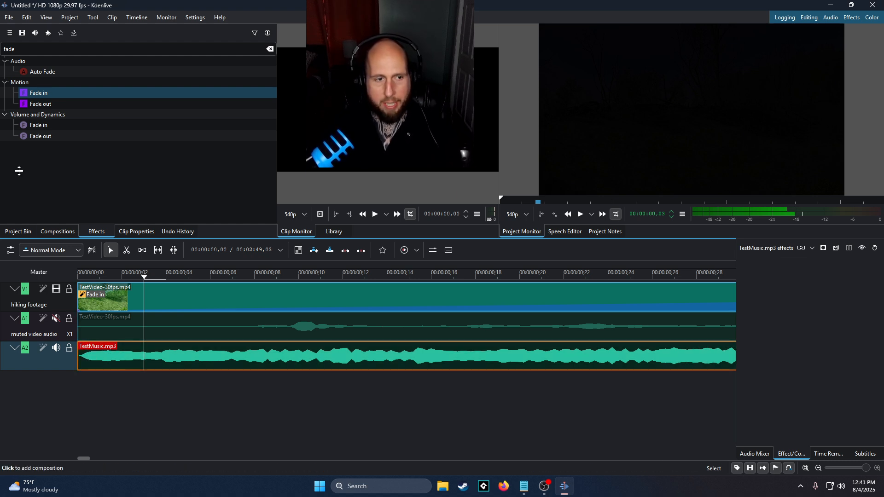
# - Add the Volume and Dynamics Fade in effect to the music clip and play back the opening from the start
pyautogui.scroll(-5, 159, 337)
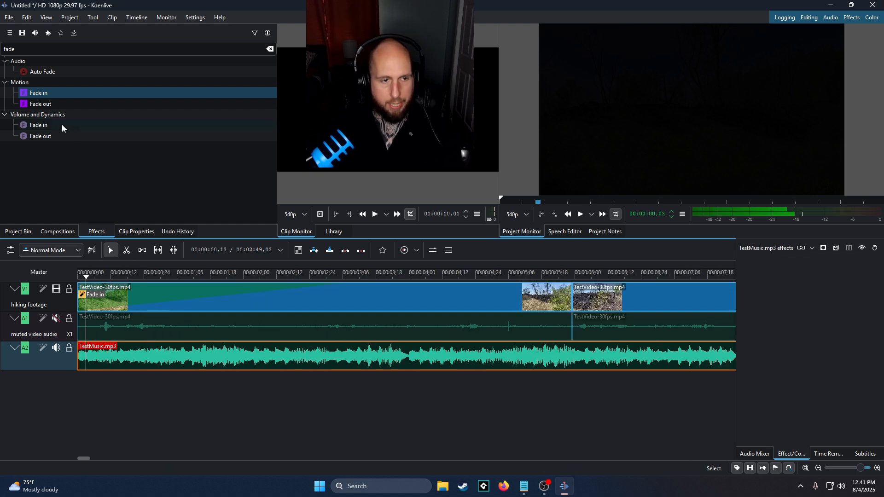
pyautogui.moveTo(61, 124); pyautogui.dragTo(193, 350)
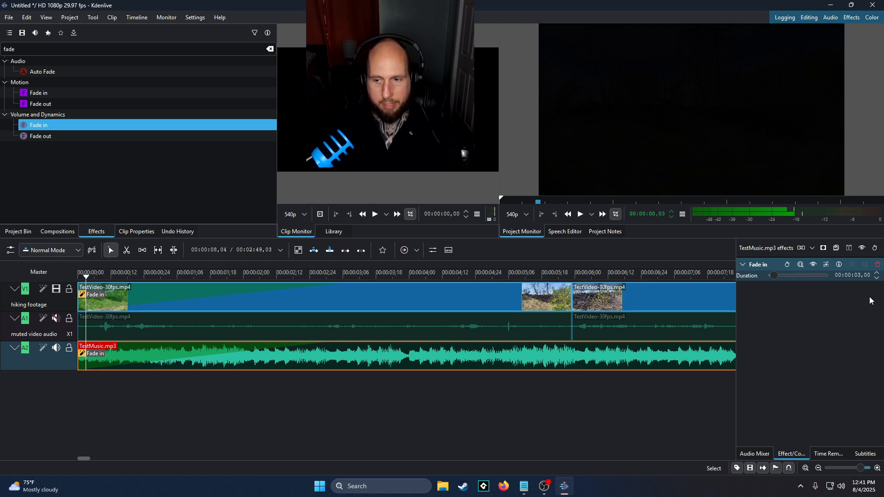
pyautogui.press('Home')
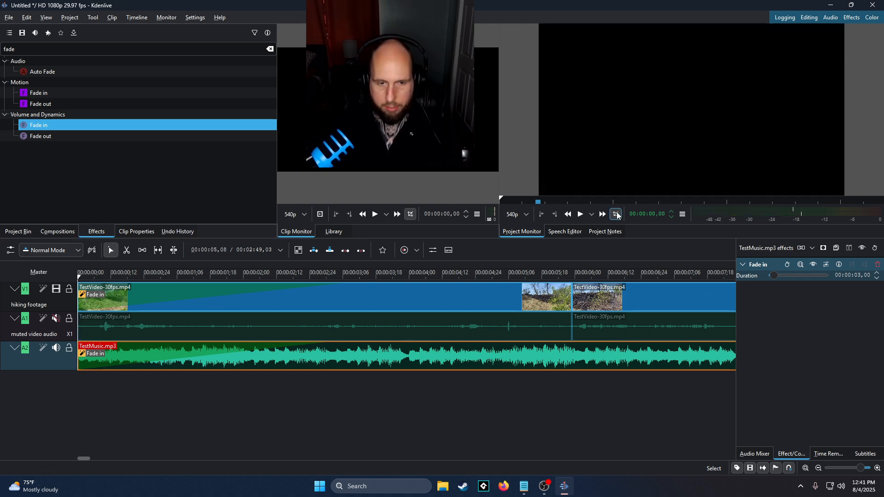
pyautogui.press('space')
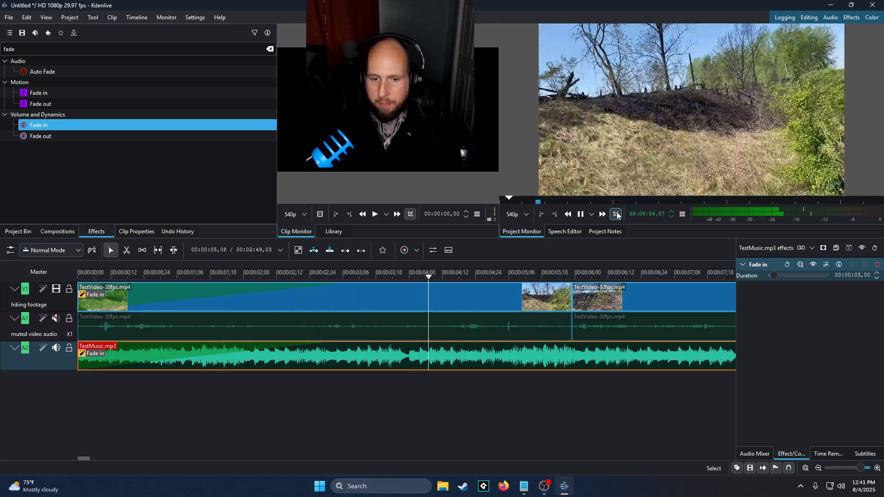
pyautogui.press('space')
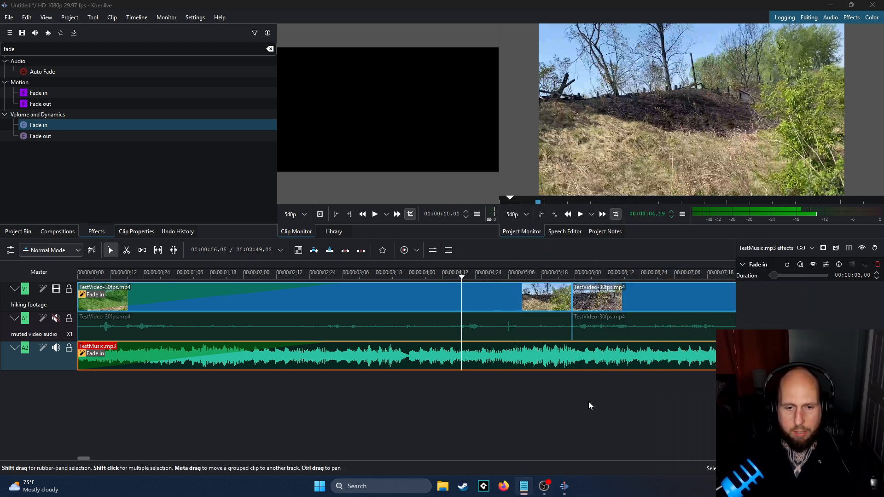
# - Add the Volume and Dynamics Gain effect to the music clip and set its gain to 70%
pyautogui.click(319, 361)
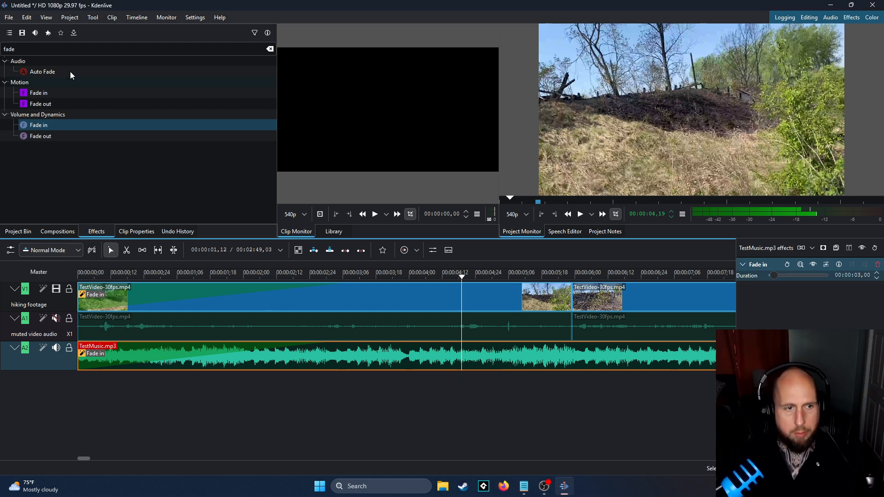
pyautogui.click(32, 49)
pyautogui.doubleClick(31, 50)
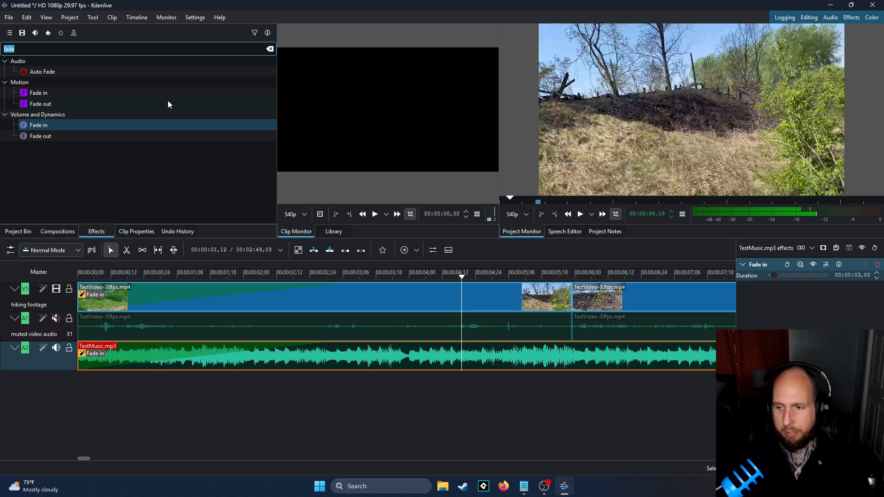
pyautogui.write('gain')
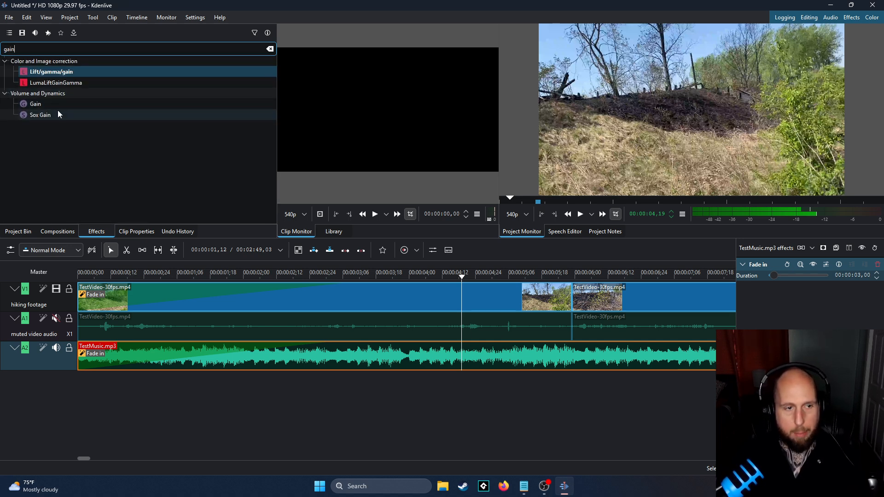
pyautogui.doubleClick(44, 103)
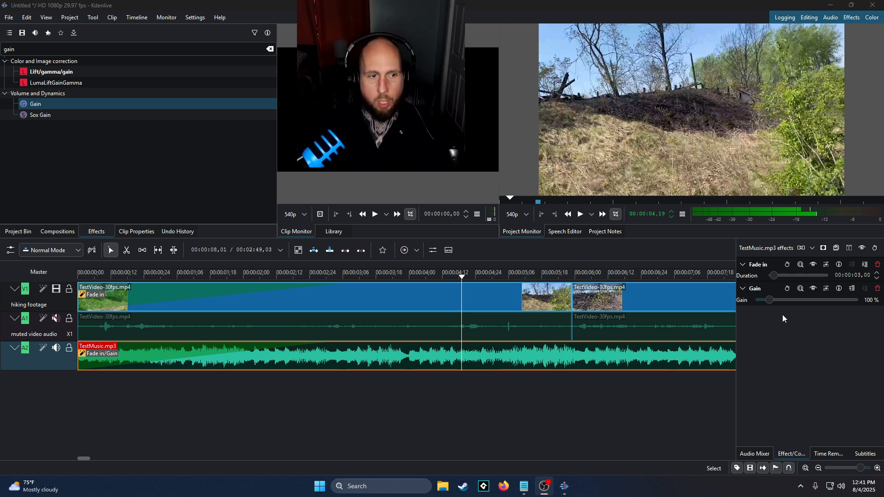
pyautogui.doubleClick(866, 299)
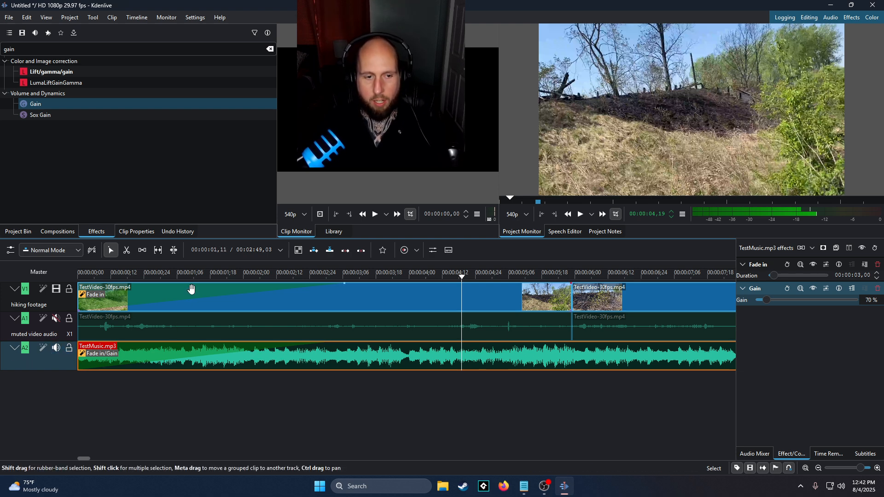
# - Play back the opening near the timeline start, and lower the music clip's gain to 54%
pyautogui.click(85, 275)
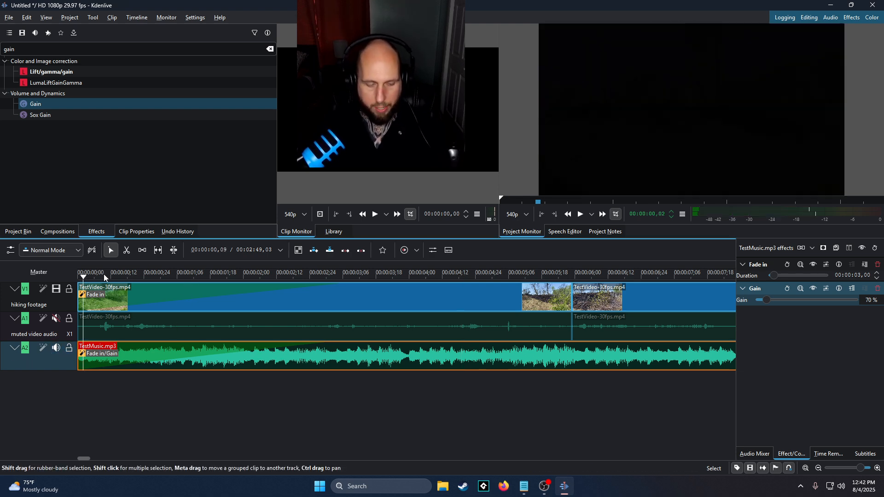
pyautogui.press('space')
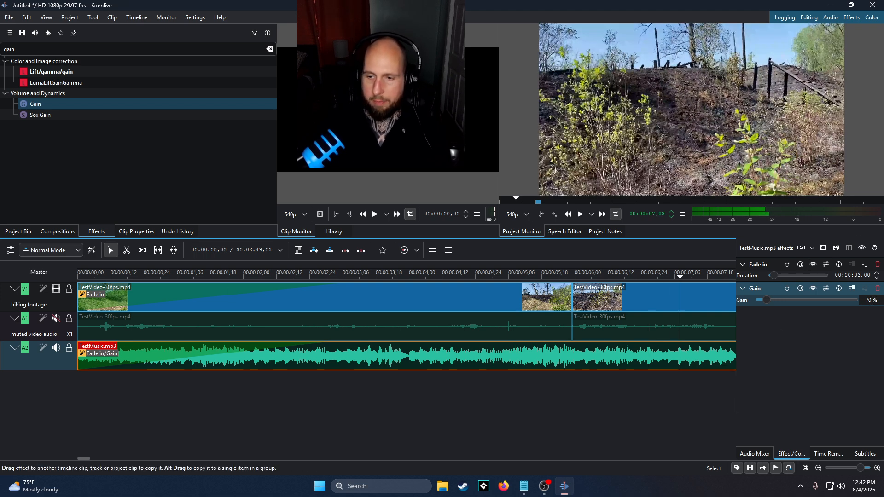
pyautogui.moveTo(871, 301); pyautogui.dragTo(867, 302)
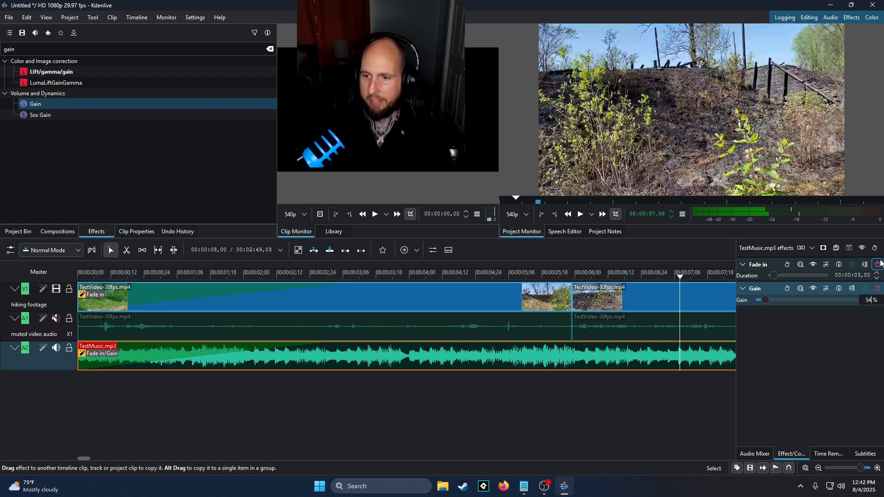
# - Remove the Gain and Fade in effects from the music clip and play back the opening from the start
pyautogui.click(877, 290)
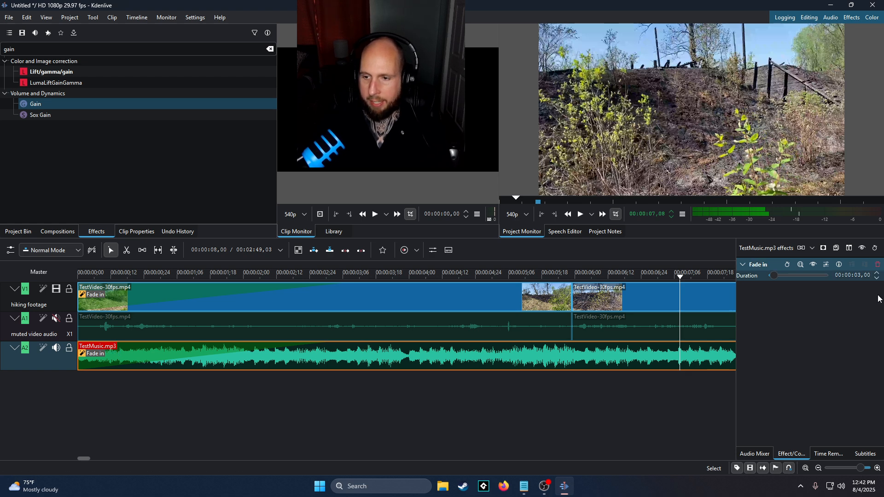
pyautogui.click(877, 266)
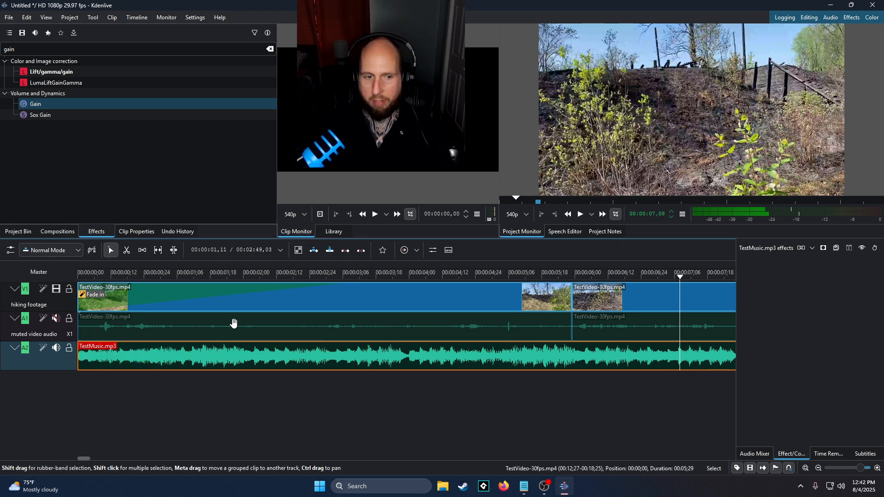
pyautogui.press('Home')
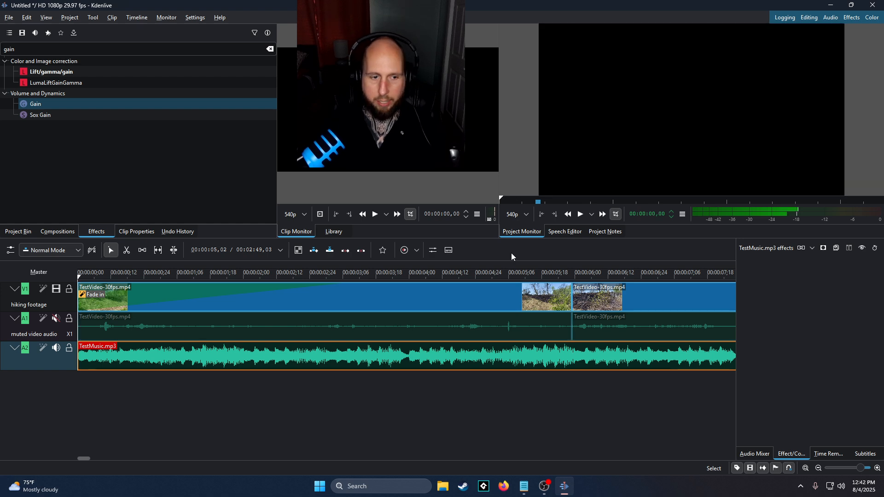
pyautogui.press('space')
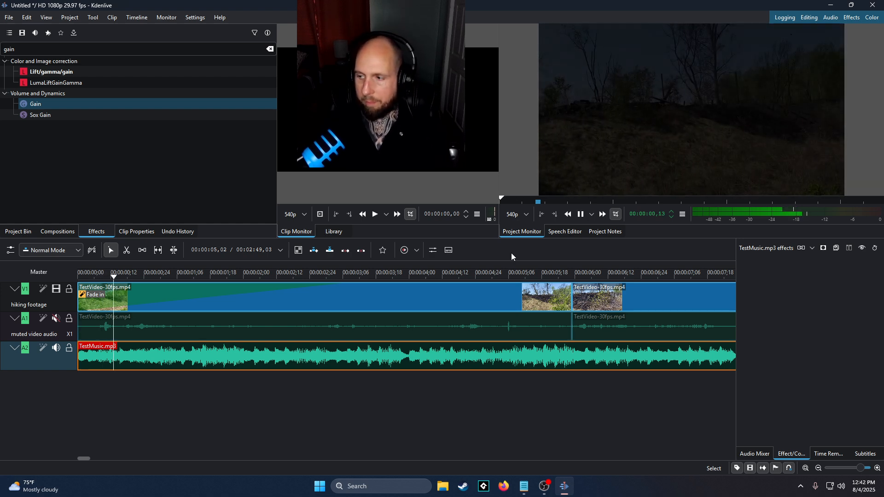
pyautogui.press('space')
pyautogui.press('Home')
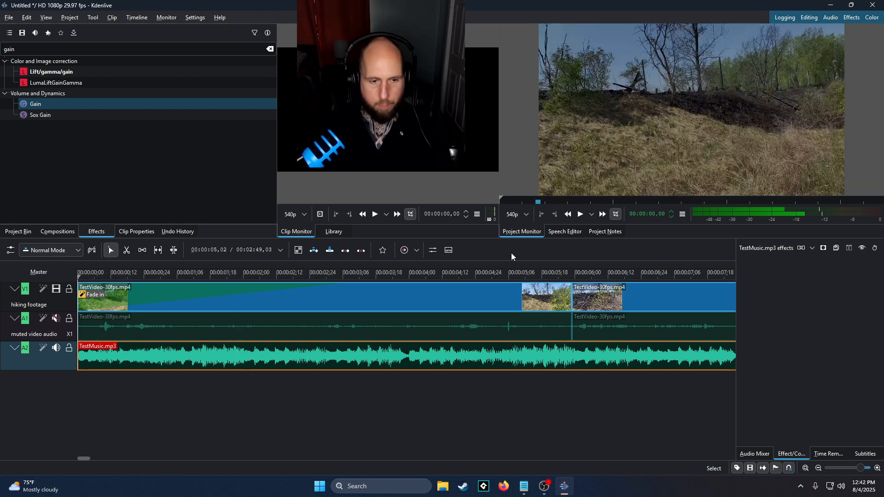
pyautogui.press('space')
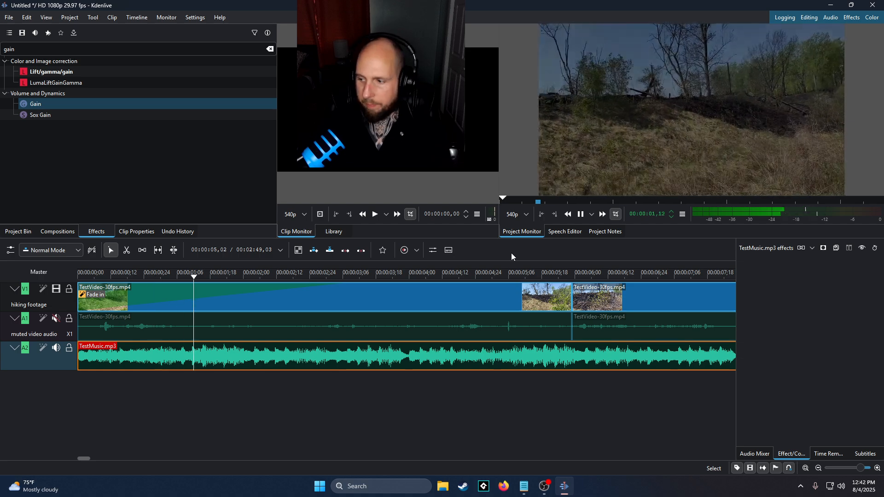
pyautogui.press('space')
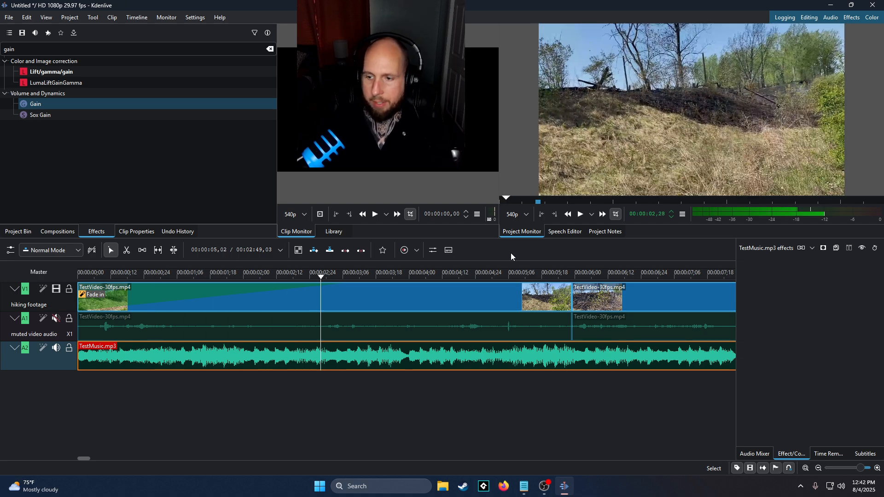
# - Cut the music clip at the end of the last video clip, at 00:00:27,03, and delete the excess music
pyautogui.hotkey('alt', 'Tab')
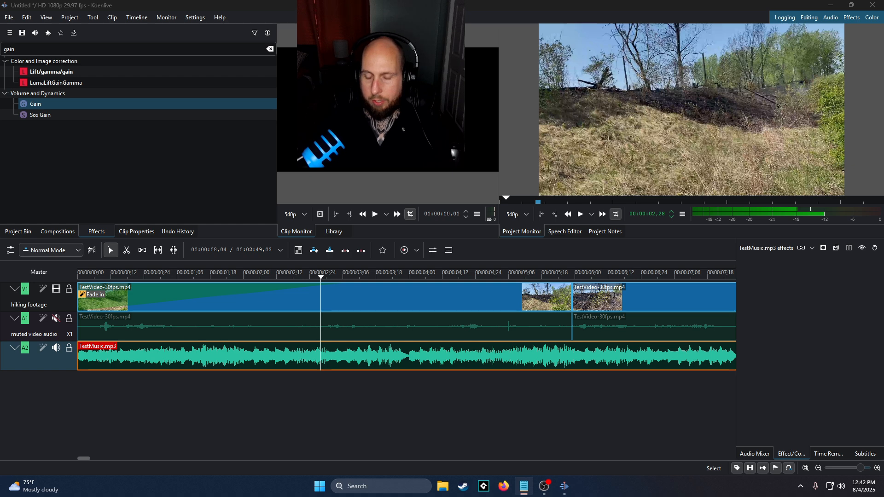
pyautogui.scroll(-3, 524, 304)
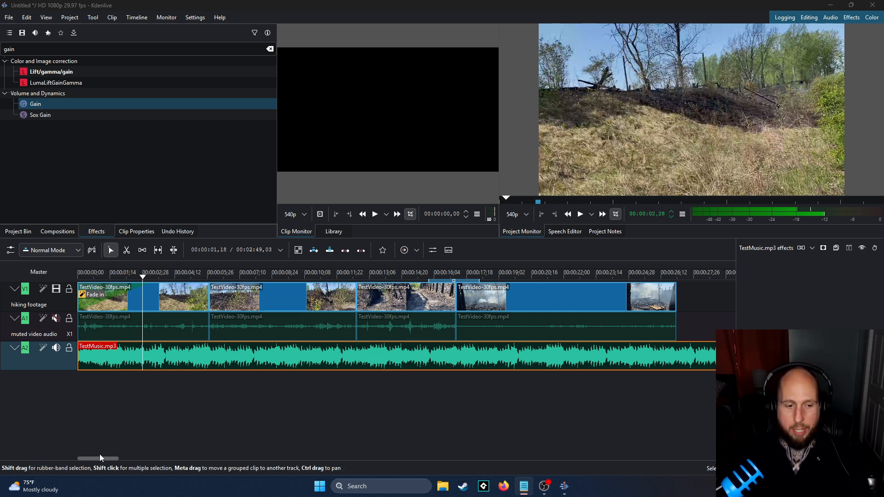
pyautogui.moveTo(99, 462); pyautogui.dragTo(118, 460)
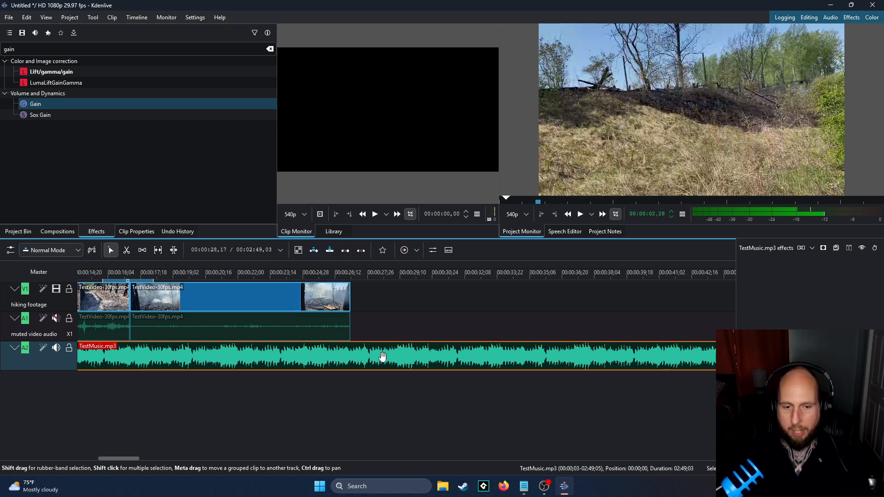
pyautogui.click(355, 278)
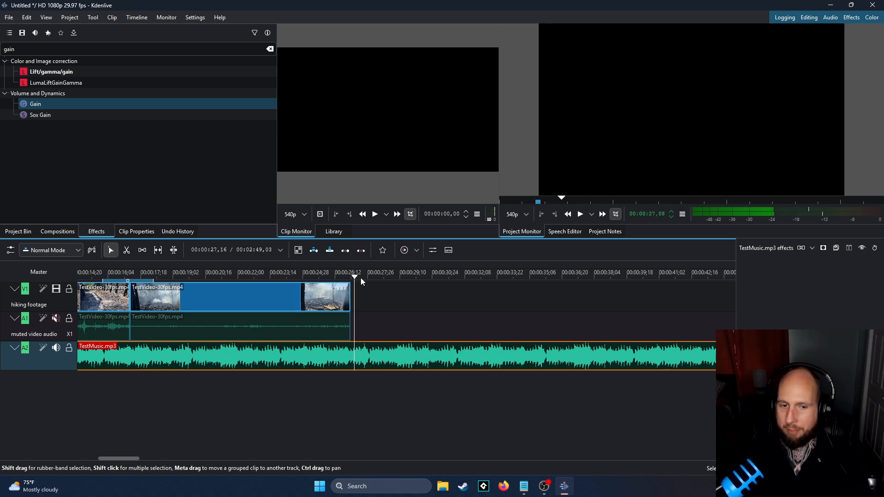
pyautogui.hotkey('alt', 'Left')
pyautogui.hotkey('alt', 'Left')
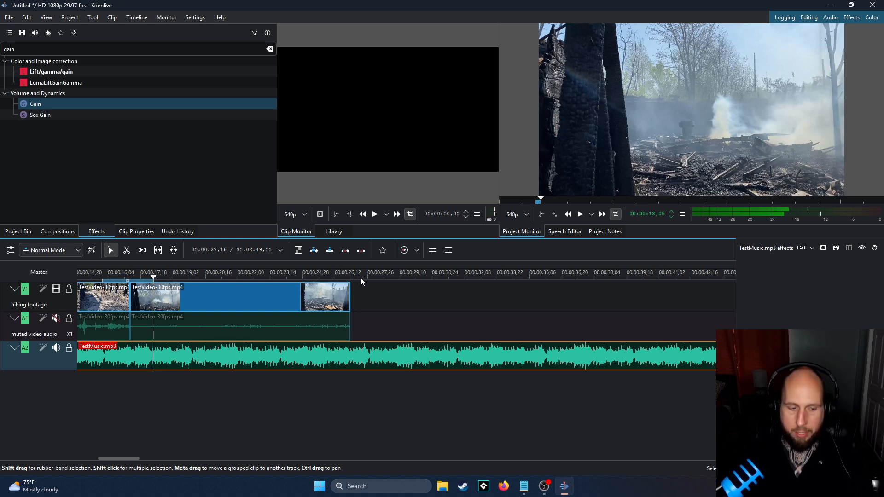
pyautogui.hotkey('alt', 'Right')
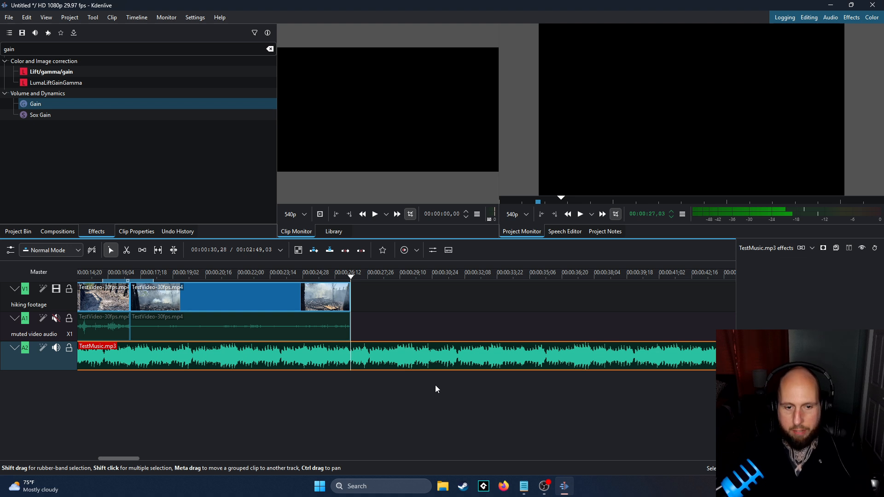
pyautogui.hotkey('shift', 'r')
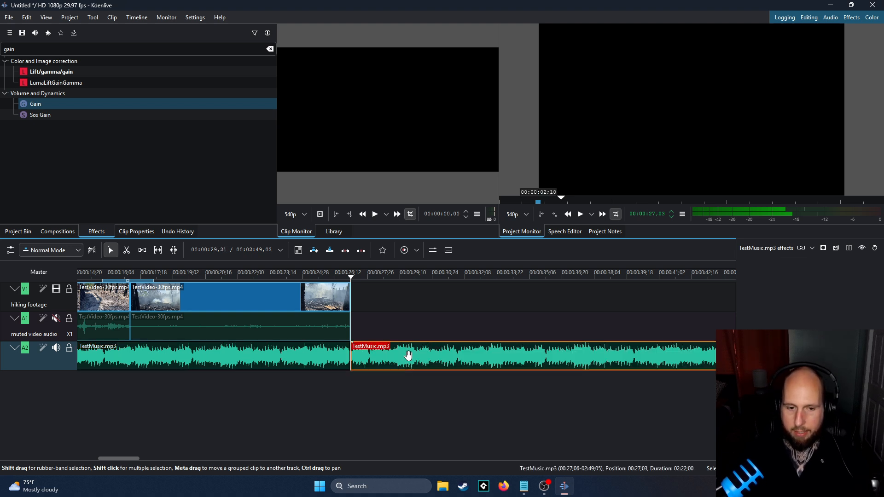
pyautogui.press('Delete')
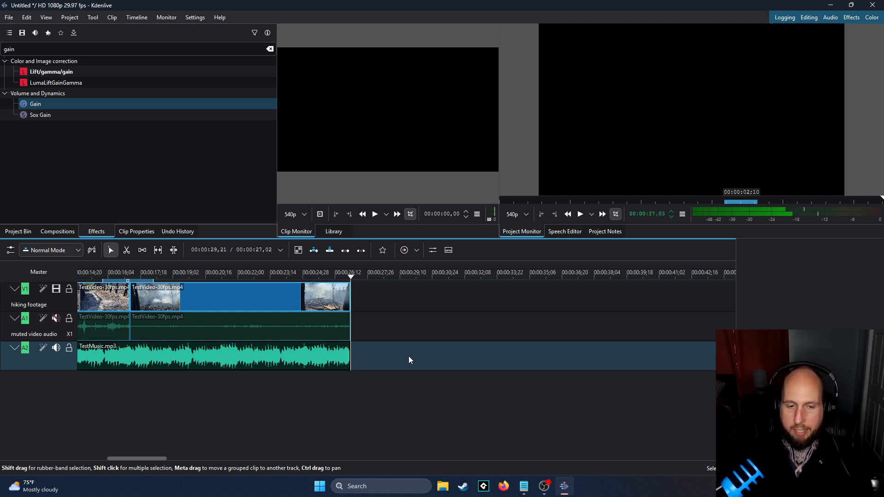
# - Add the Volume and Dynamics Fade out effect to the shortened music clip
pyautogui.click(299, 363)
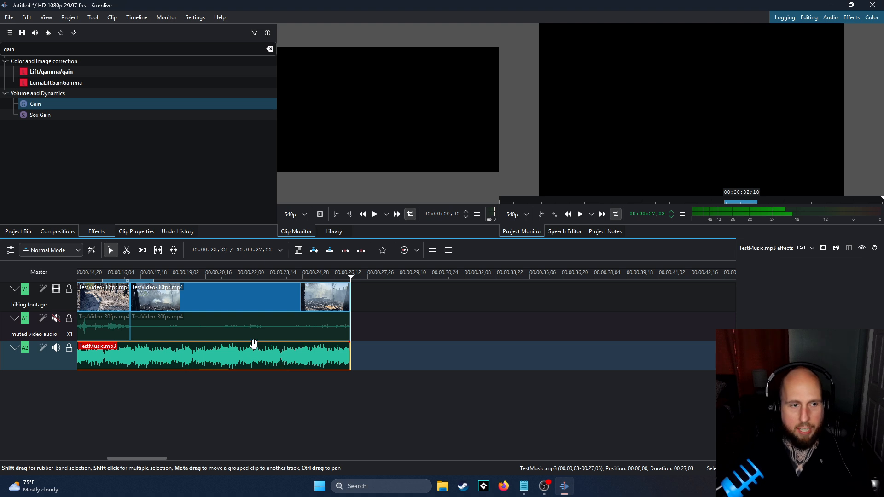
pyautogui.doubleClick(3, 49)
pyautogui.write('fa')
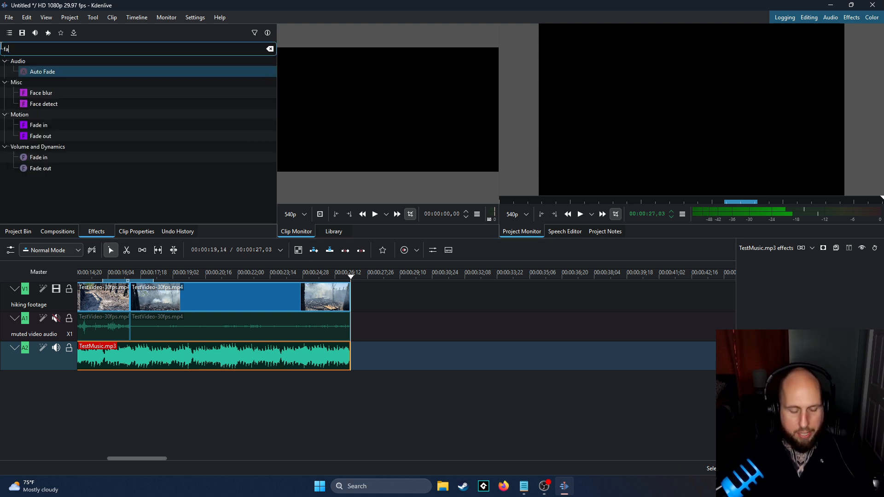
pyautogui.write('de')
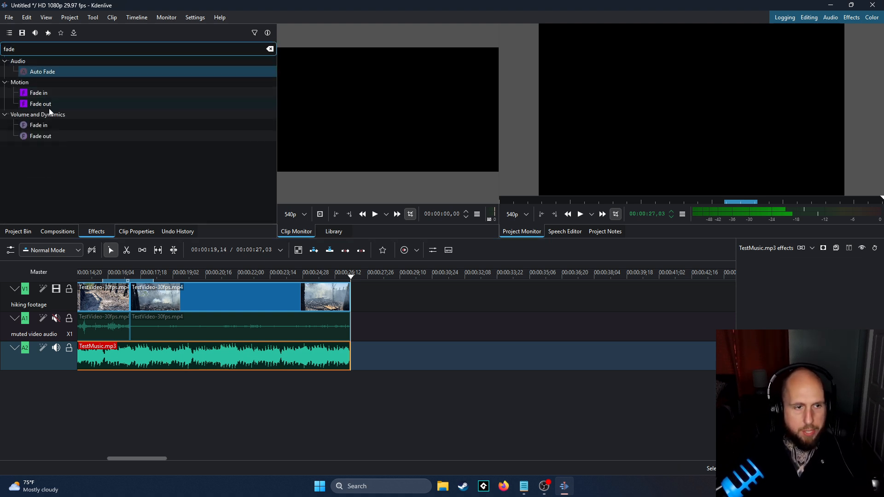
pyautogui.click(55, 133)
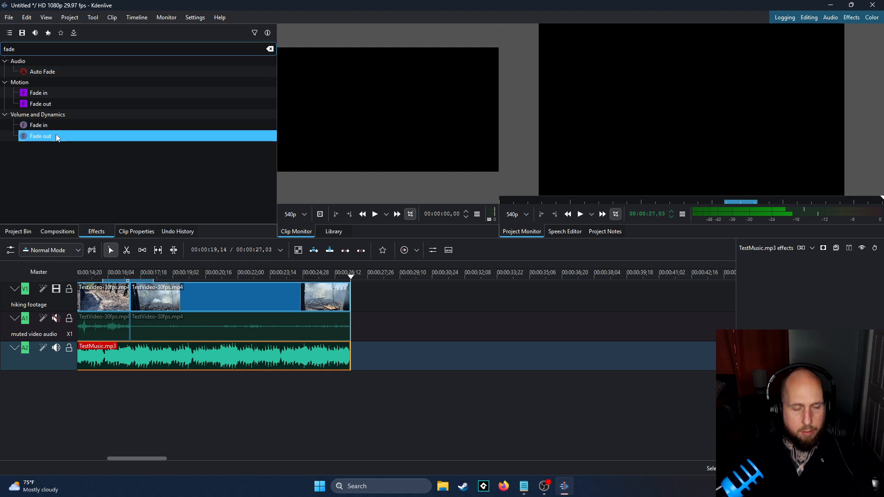
pyautogui.moveTo(56, 136); pyautogui.dragTo(297, 347)
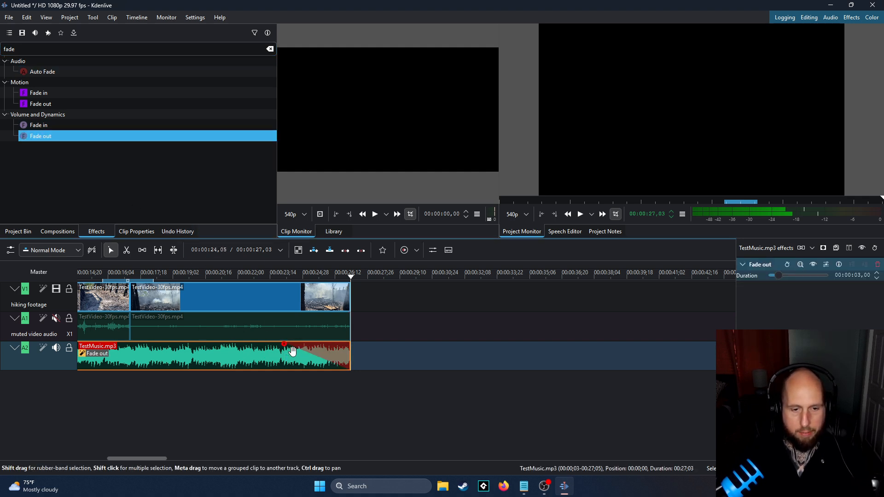
pyautogui.click(319, 351)
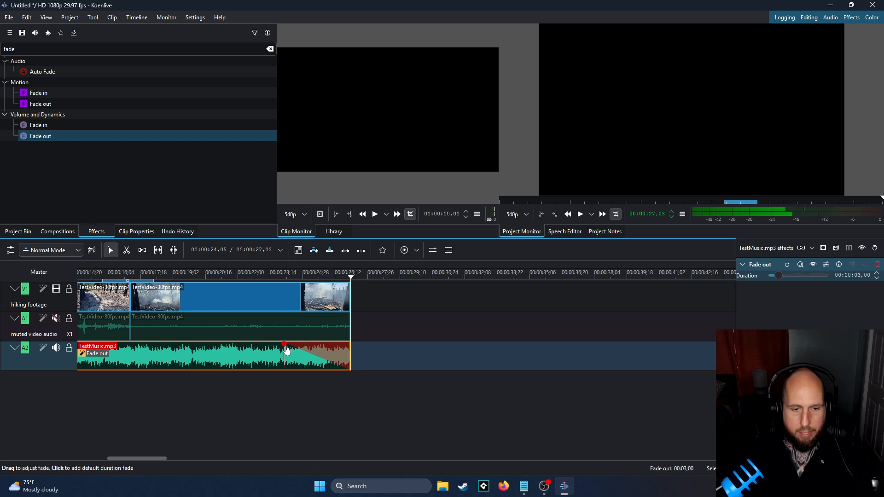
# - Lengthen the music's fade-out to 00:00:06,26 and play back the timeline's ending
pyautogui.moveTo(284, 345); pyautogui.dragTo(201, 348)
pyautogui.click(171, 276)
pyautogui.press('space')
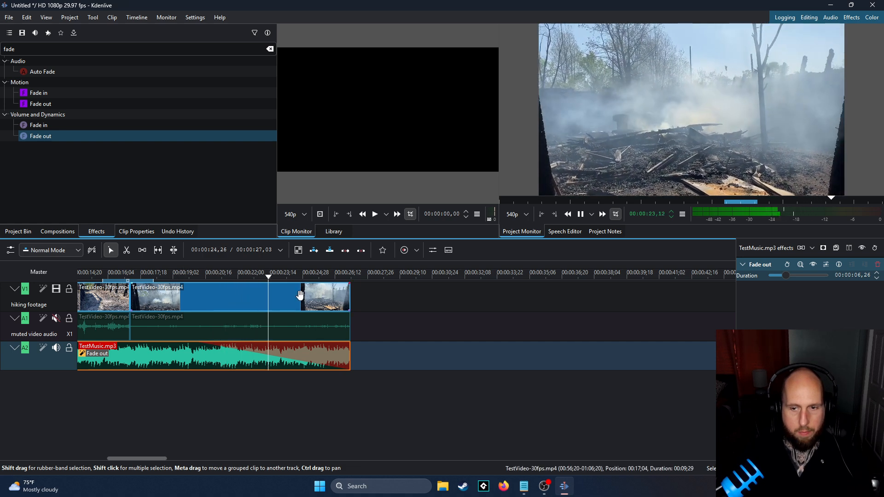
# - Add the Motion Fade out effect to the last video clip on the hiking footage track and play back the ending
pyautogui.click(322, 293)
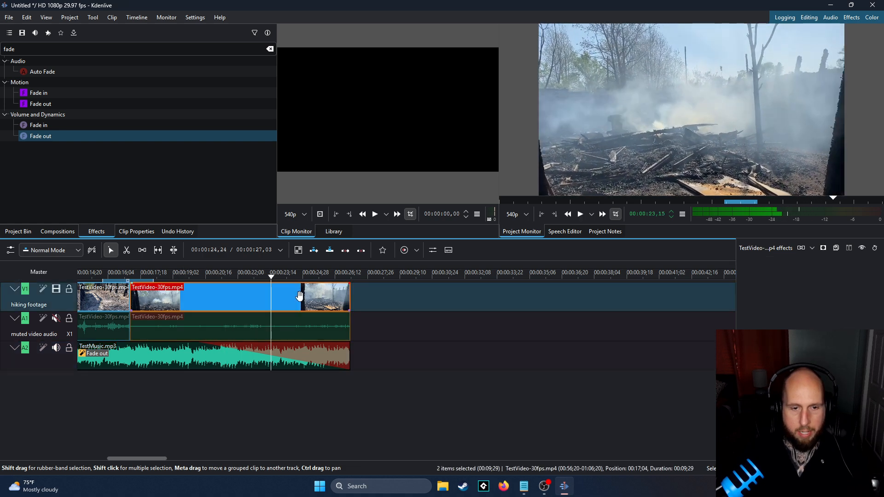
pyautogui.doubleClick(41, 103)
pyautogui.press('space')
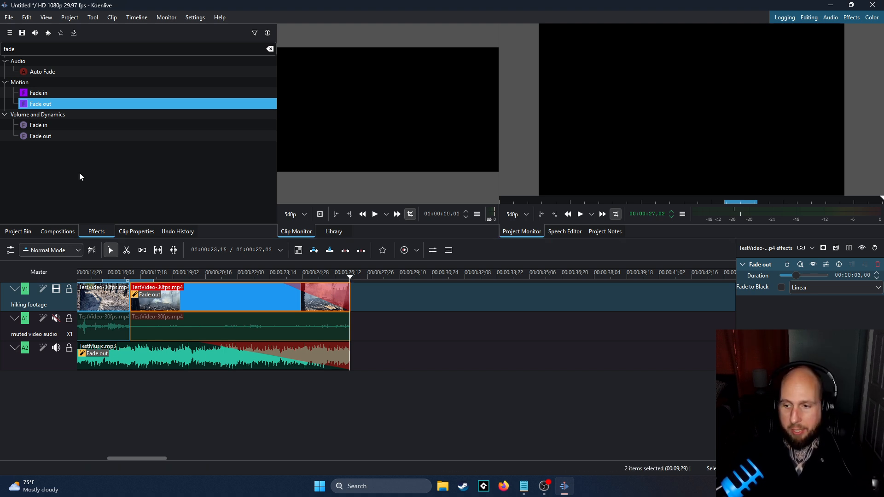
# - Open the project's render settings and select the Generic MP4-H264/AAC preset
pyautogui.click(73, 18)
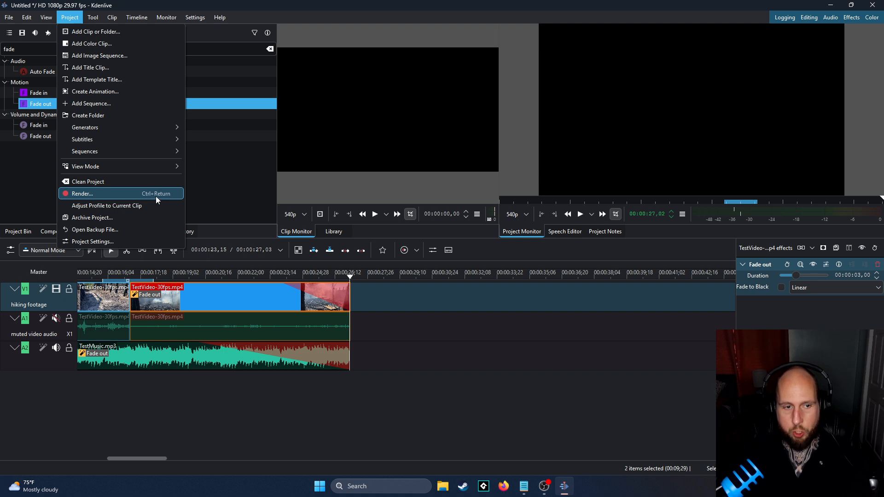
pyautogui.click(85, 193)
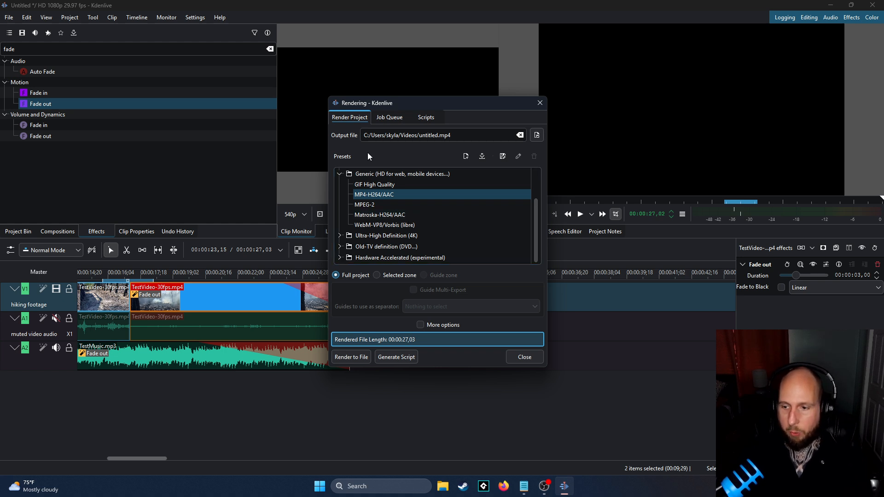
pyautogui.click(362, 198)
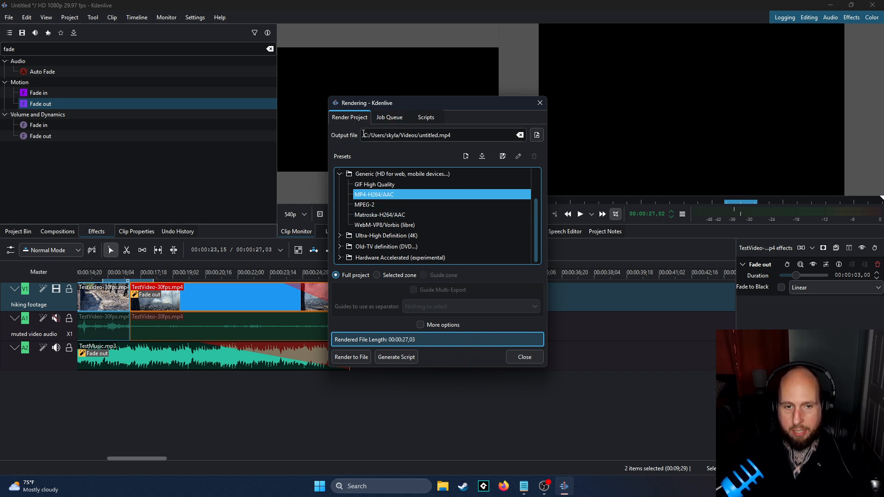
# - Set the render output file to creepywalk250804v1.mp4 on the Desktop and render the full project to file
pyautogui.click(404, 134)
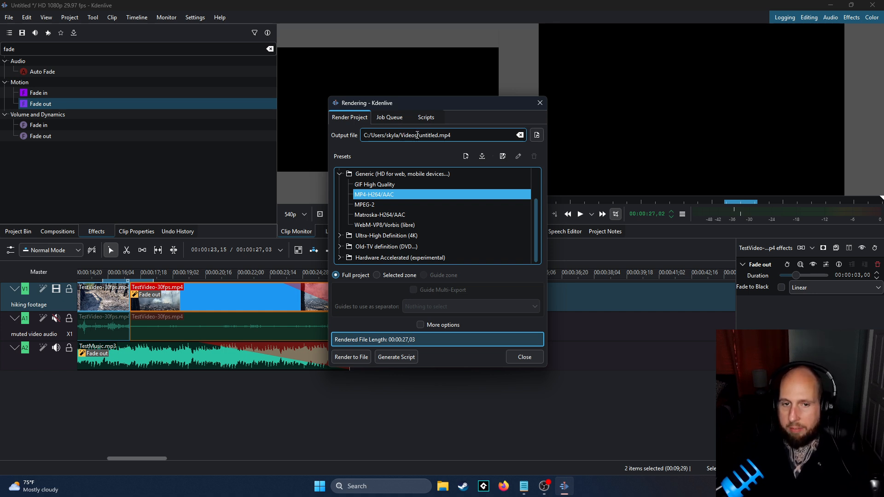
pyautogui.click(537, 136)
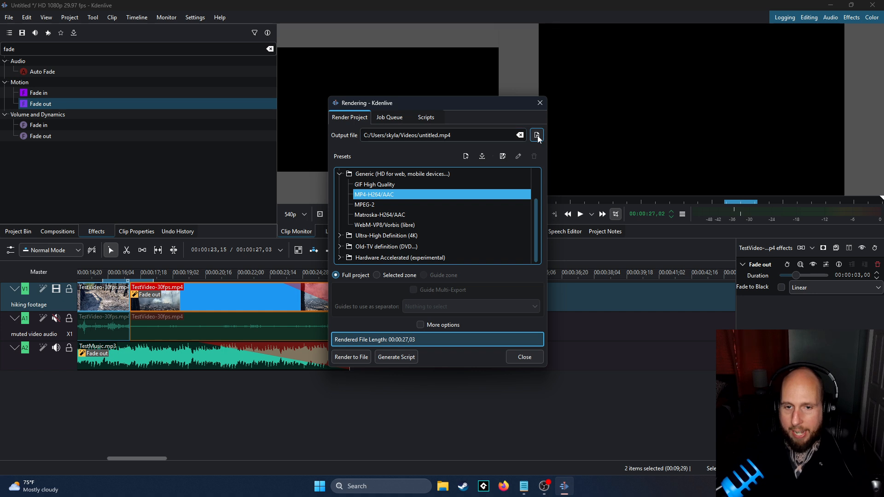
pyautogui.click(372, 234)
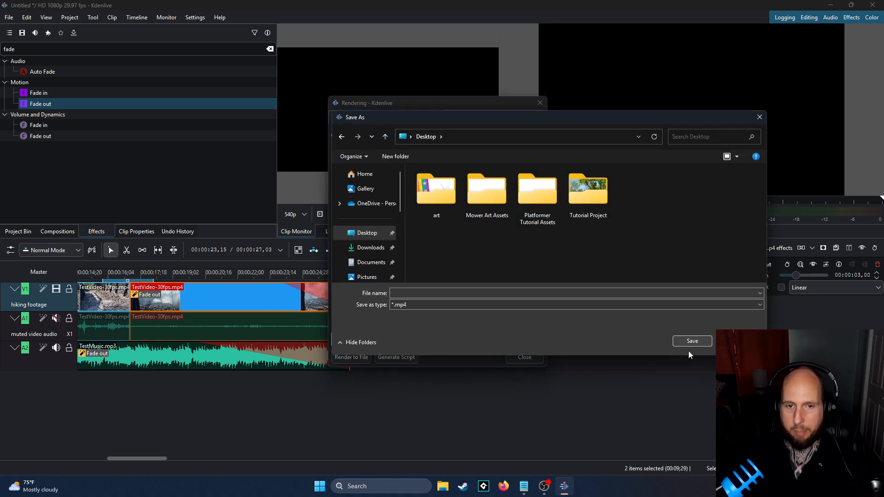
pyautogui.click(431, 294)
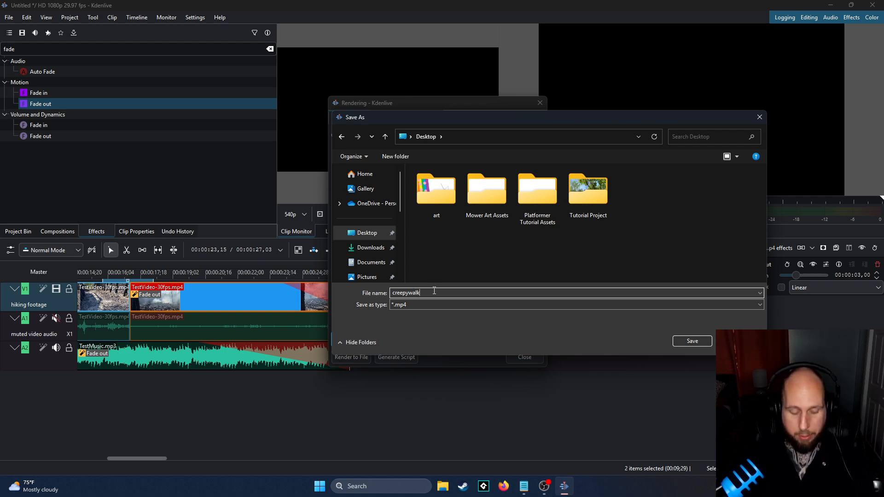
pyautogui.write('25')
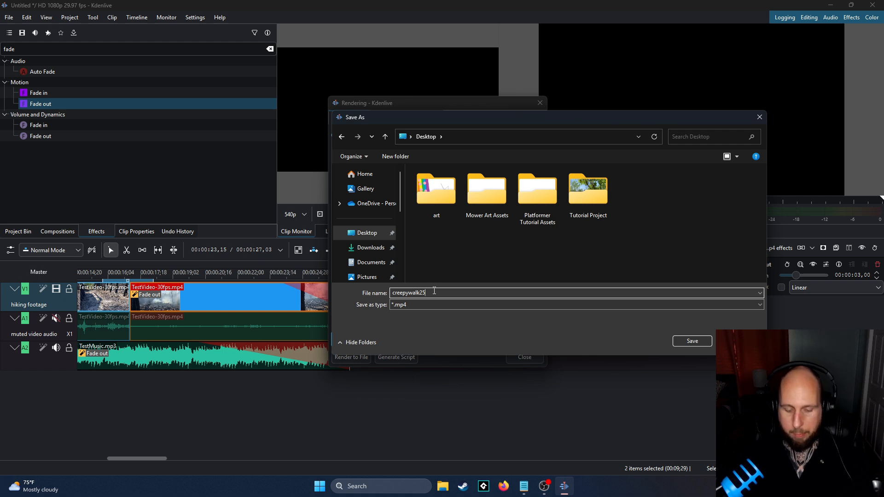
pyautogui.write('08')
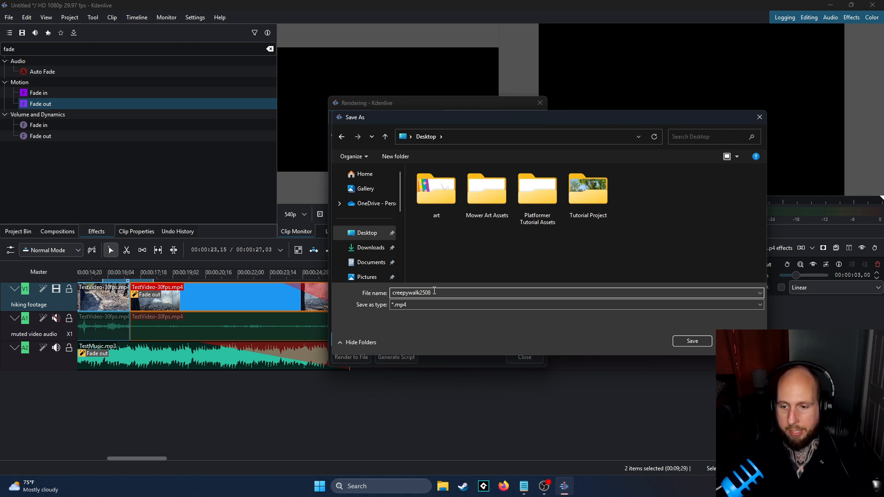
pyautogui.write('04v')
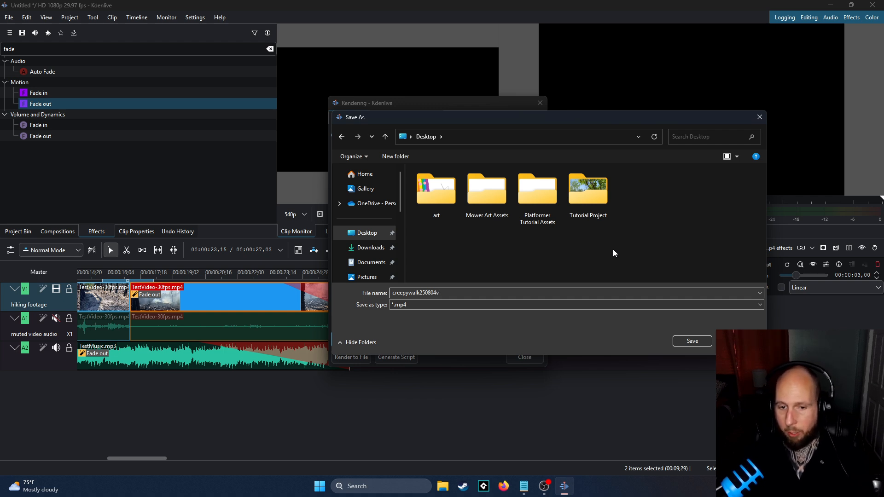
pyautogui.write('1')
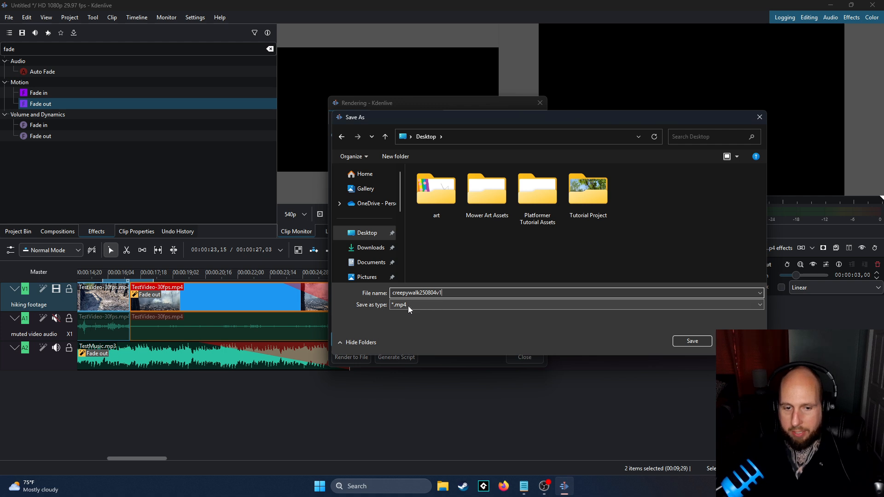
pyautogui.click(691, 340)
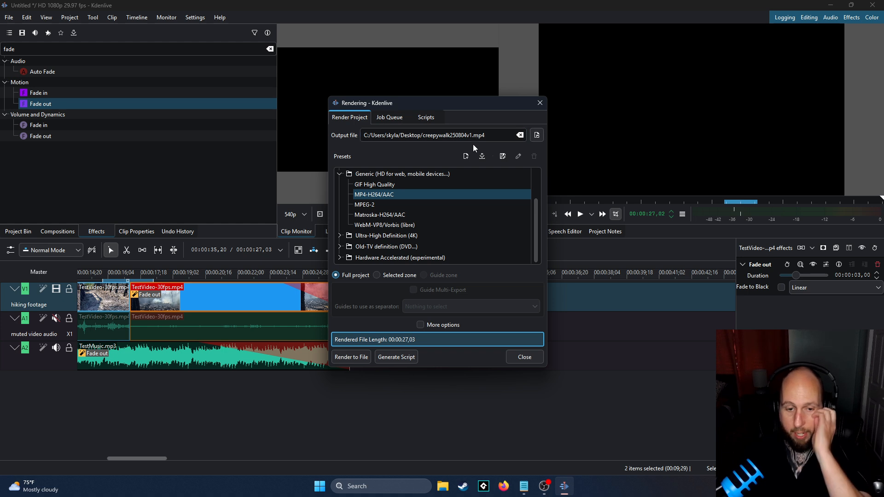
pyautogui.click(349, 358)
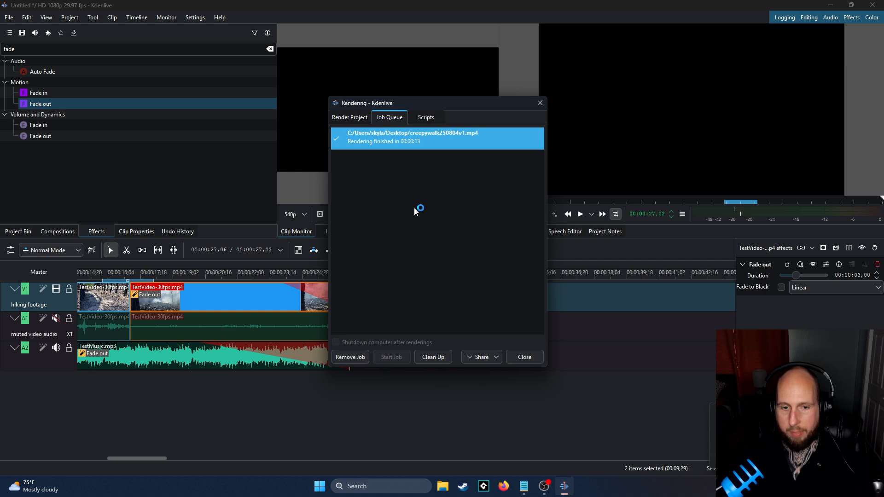
pyautogui.click(534, 358)
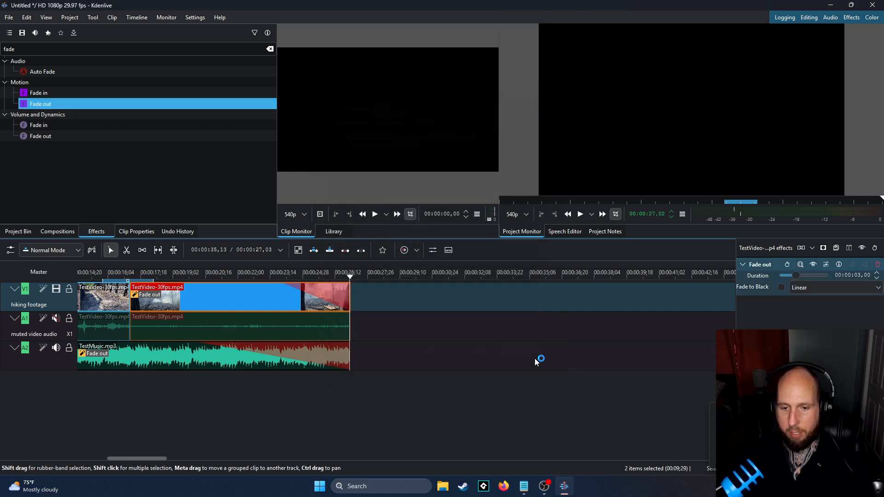
# - Move the rendered creepywalk250804v1 video to an empty desktop area and play it in VLC media player before returning to Kdenlive
pyautogui.click(830, 5)
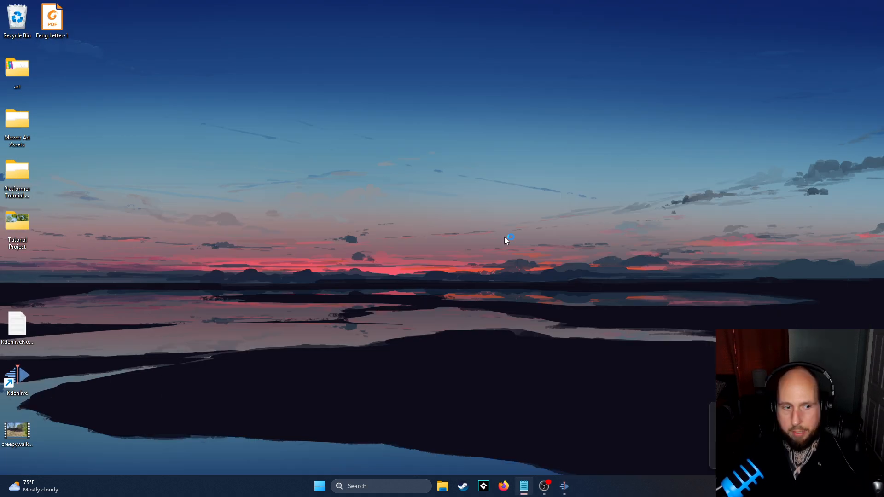
pyautogui.moveTo(10, 433); pyautogui.dragTo(196, 166)
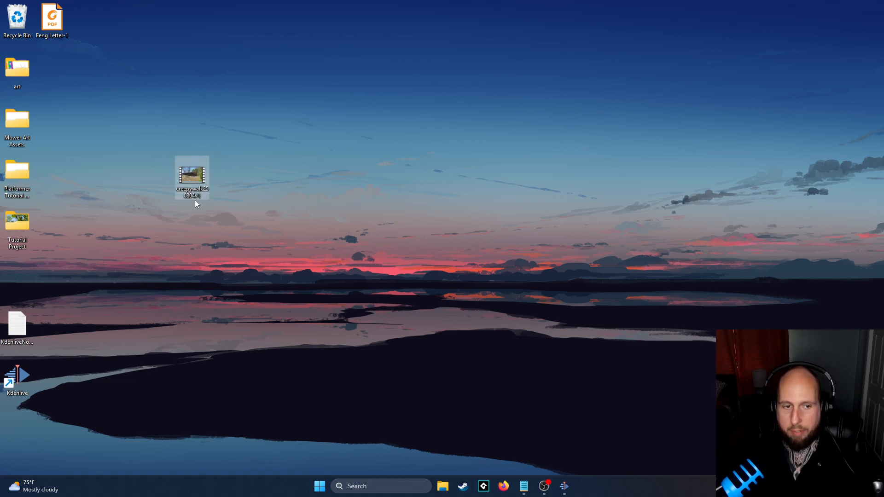
pyautogui.doubleClick(198, 183)
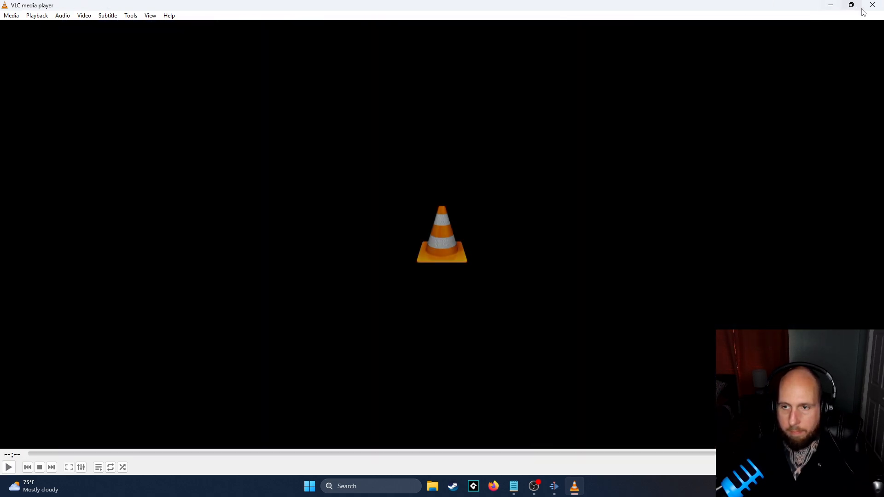
pyautogui.click(873, 5)
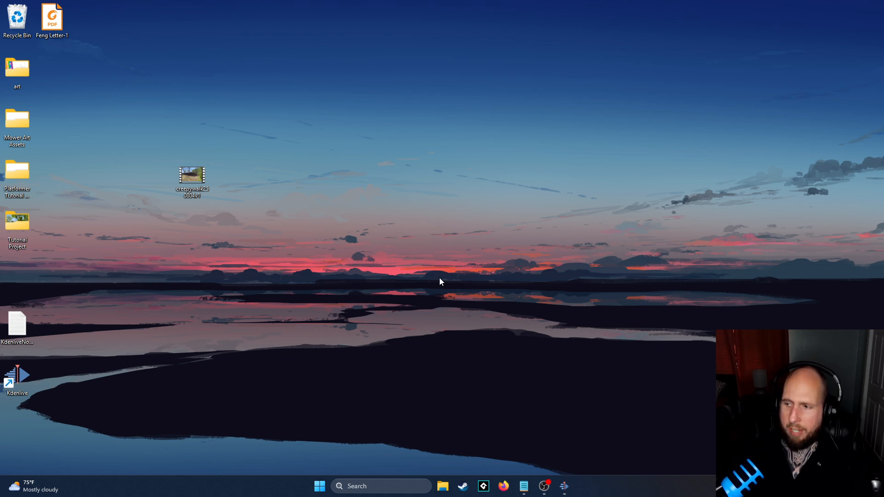
pyautogui.click(565, 487)
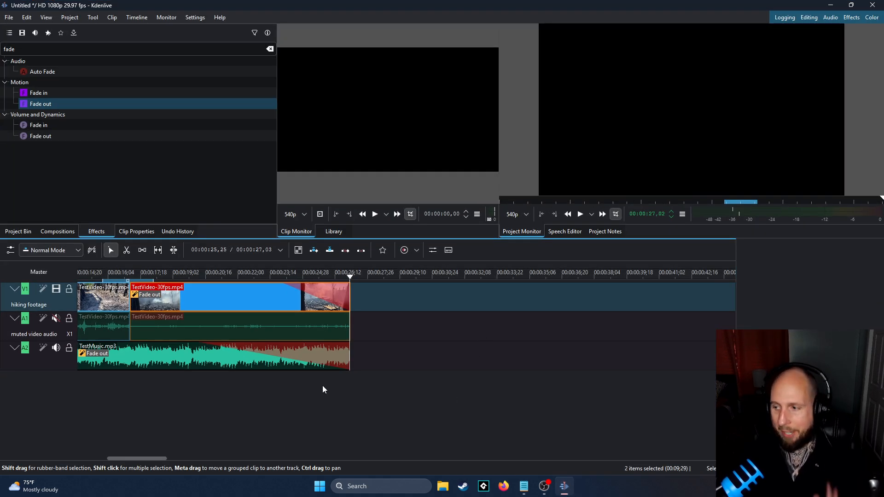